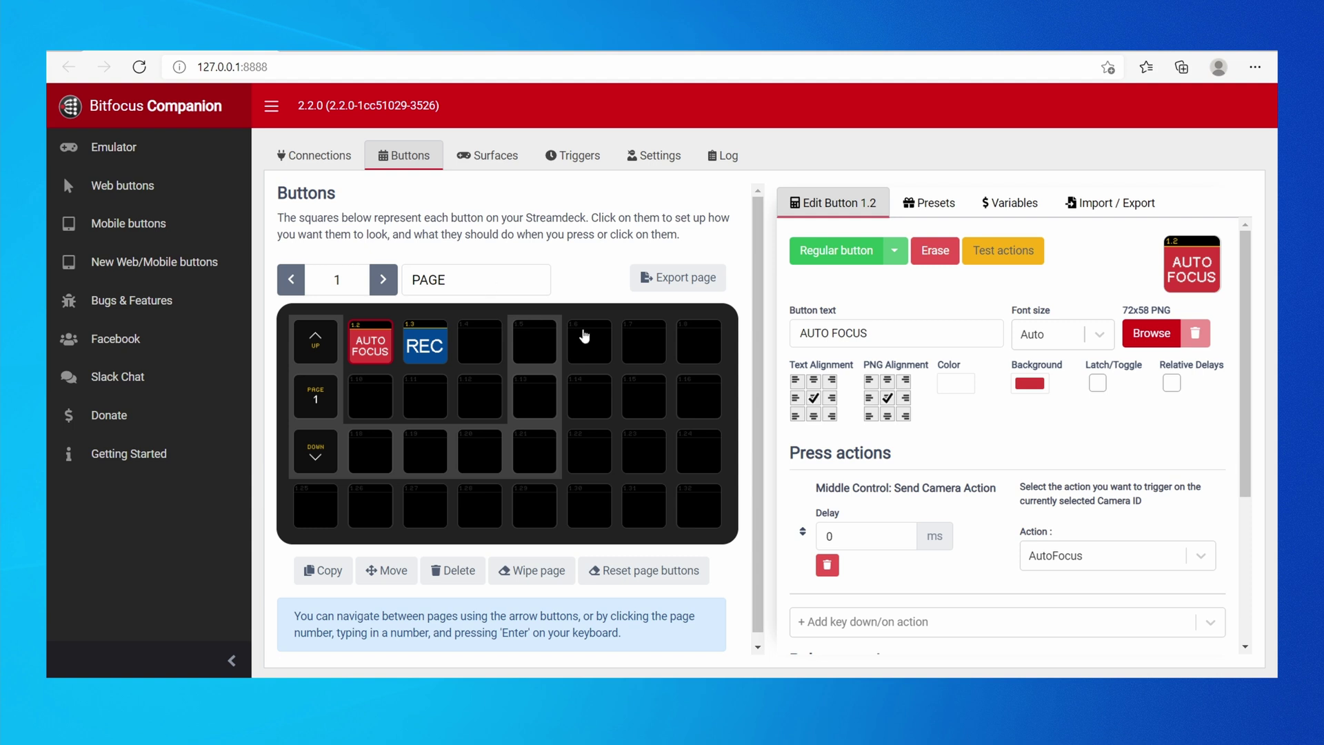
Create a regular button in empty slot 1.10 and set its button text to CAM1
click(378, 405)
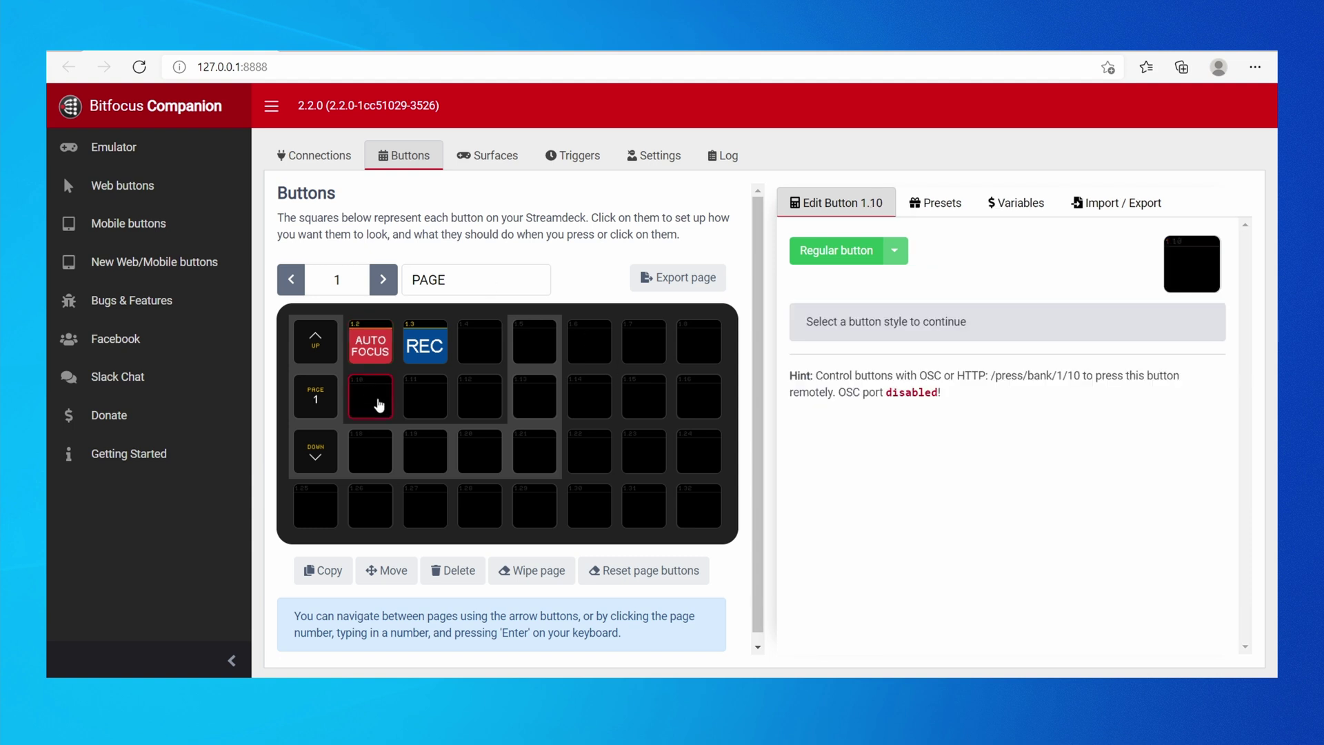
click(838, 248)
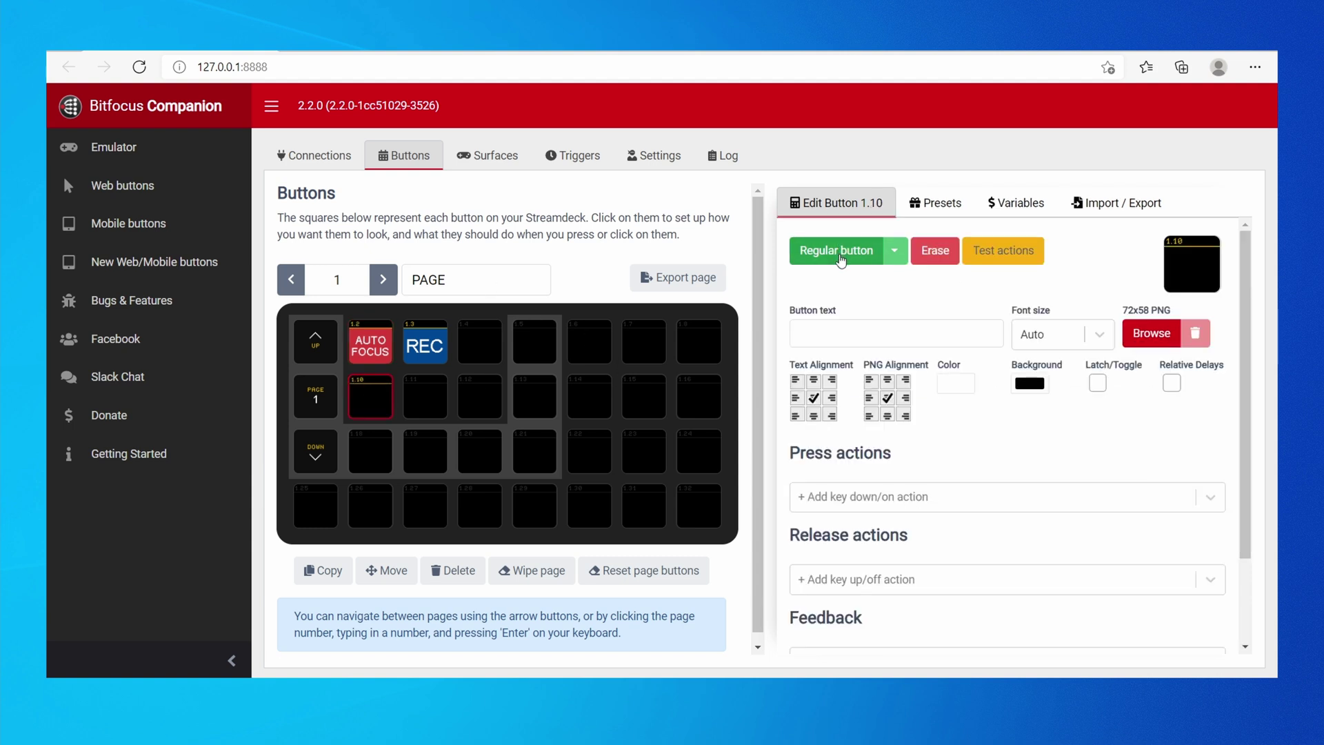
click(875, 339)
text(CAM 1)
key(BackSpace)
key(BackSpace)
text(1)
Add the press action "Middle Control: Select Camera ID" to the CAM1 button, with Camera ID 1
click(859, 511)
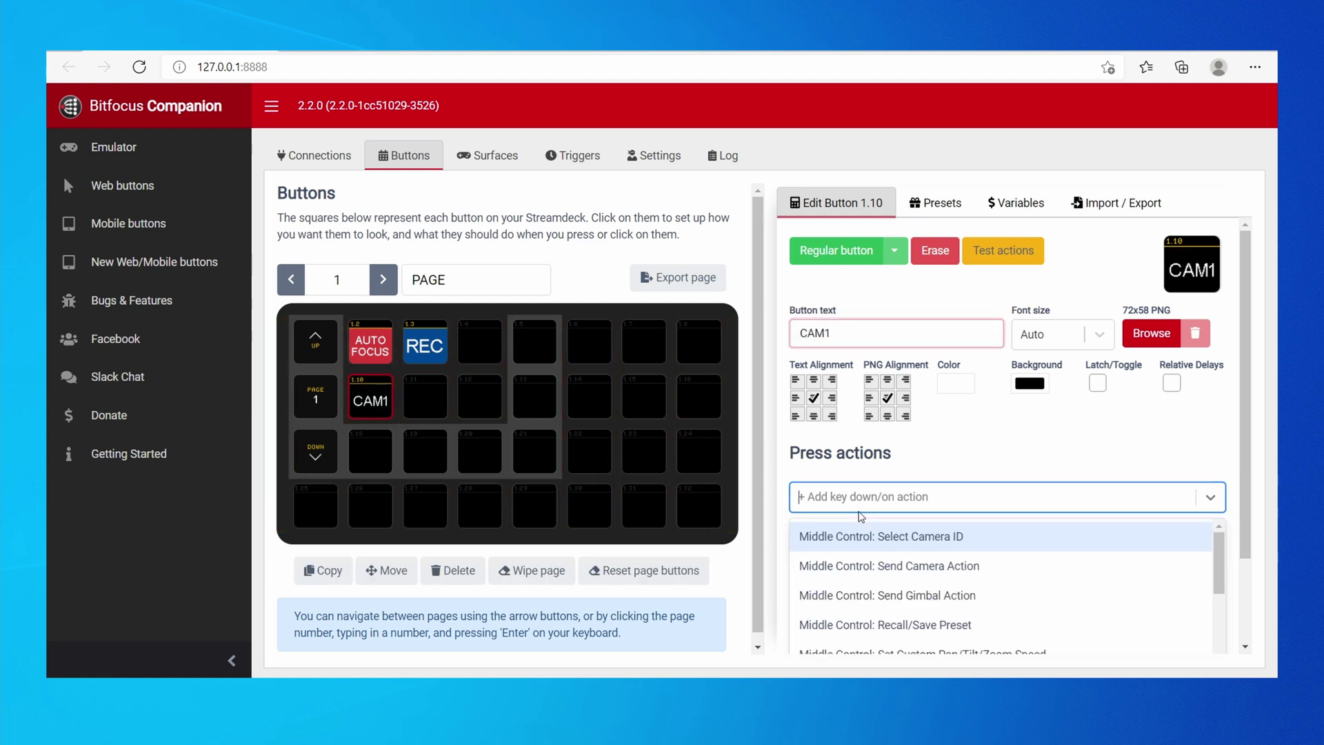
text(midd)
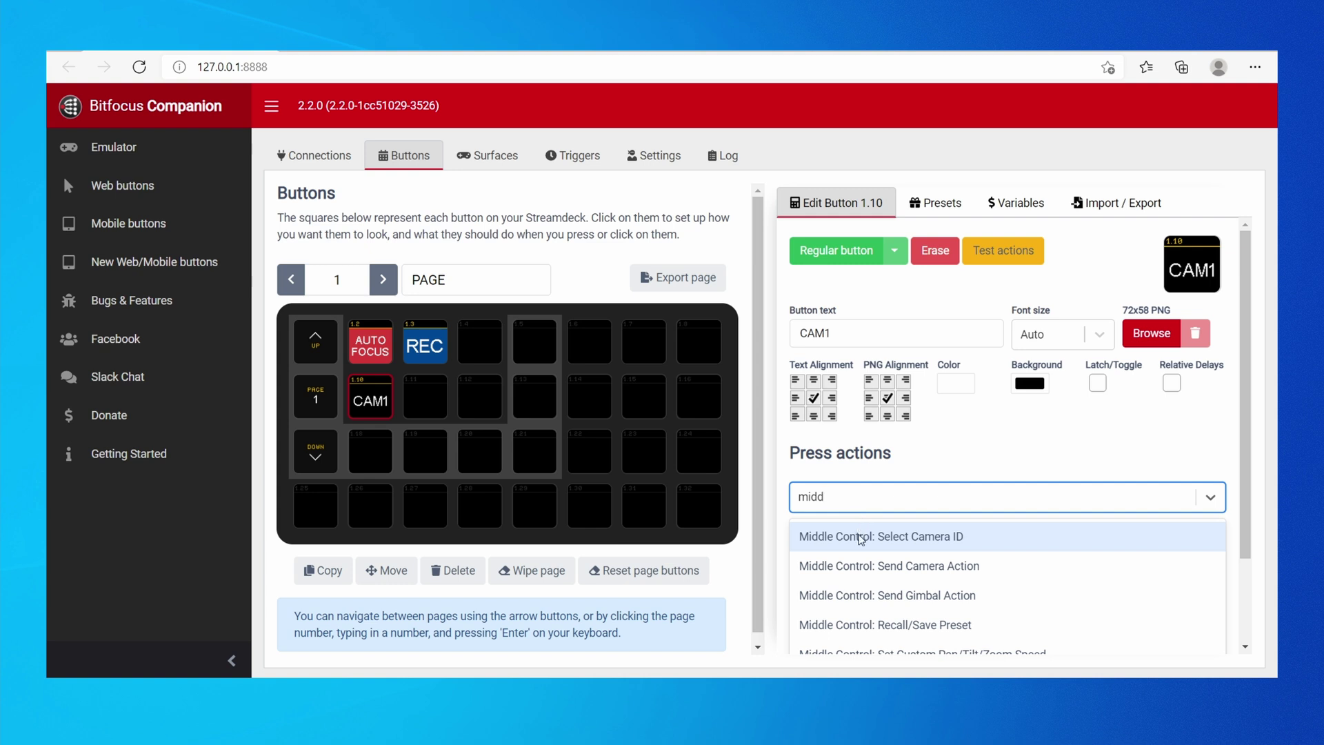
click(860, 537)
scroll(1011, 504, down, 1)
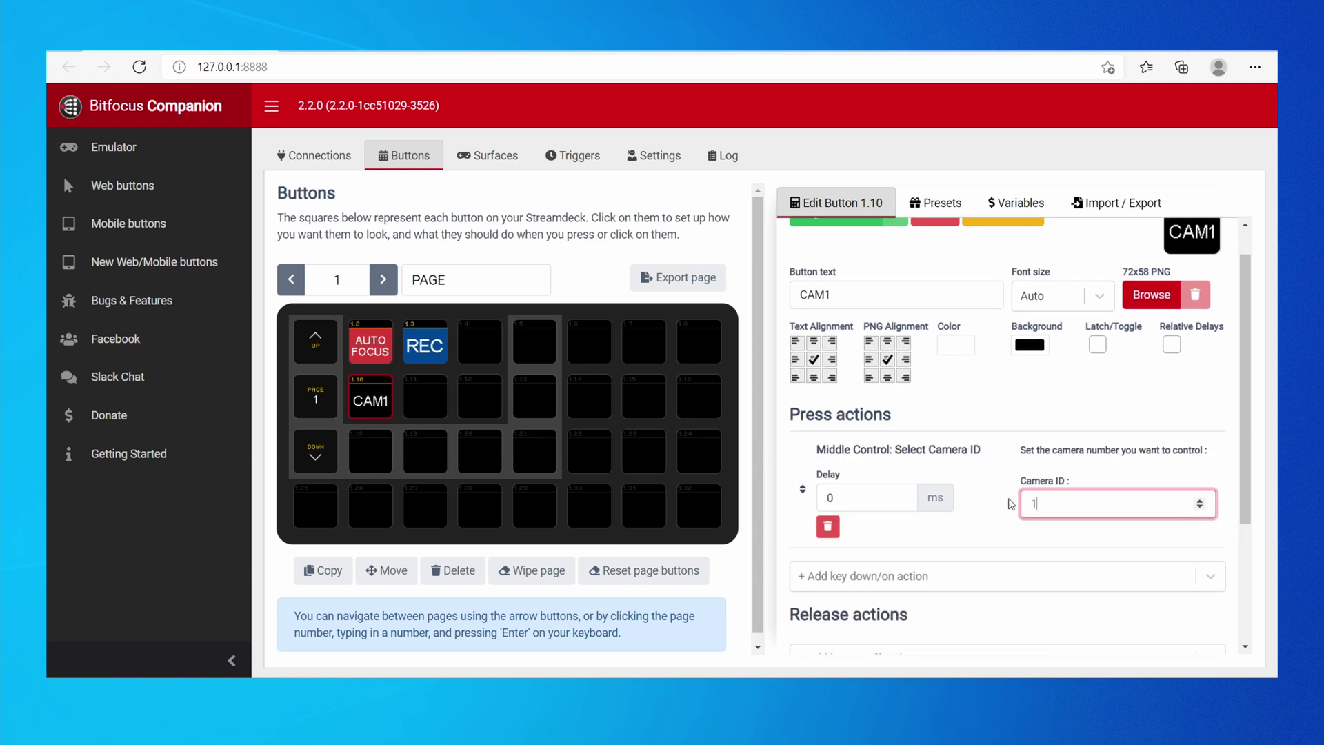
Copy the CAM1 button into slots 1.11 and 1.12
click(323, 570)
click(370, 400)
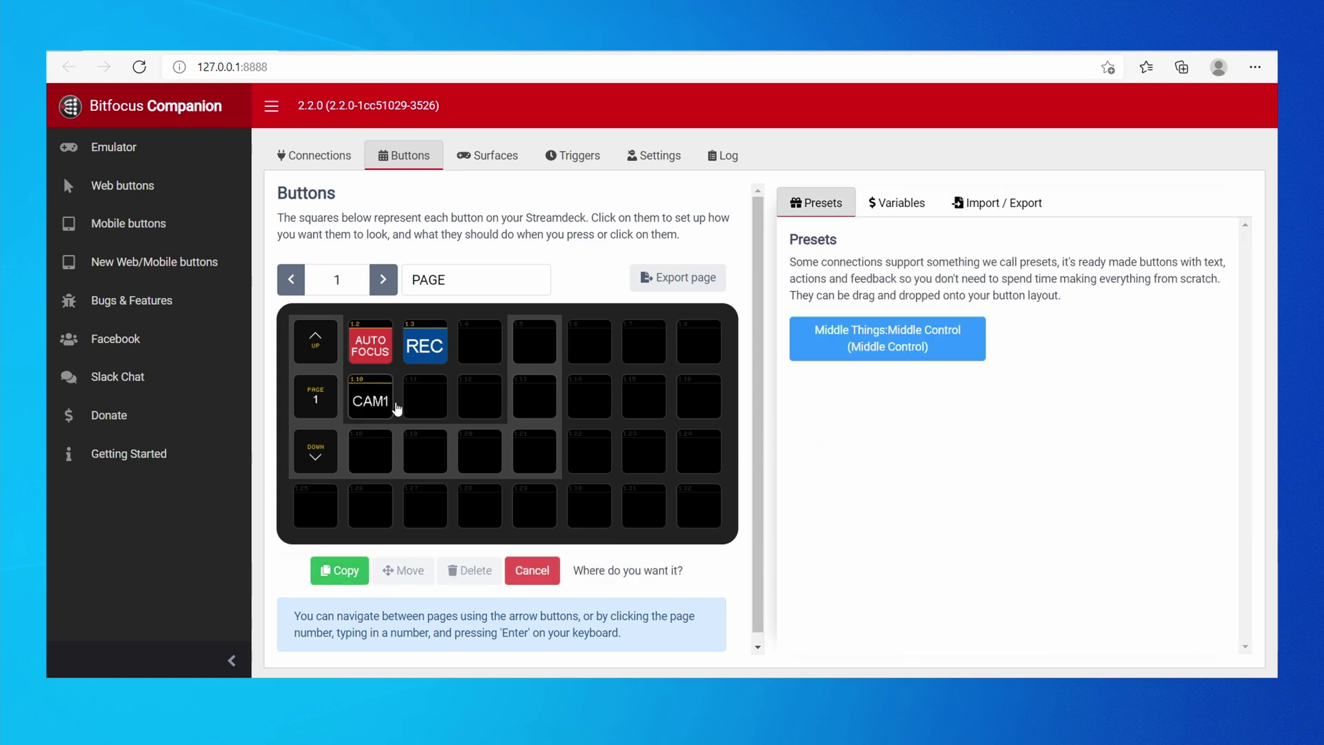
click(424, 400)
click(324, 570)
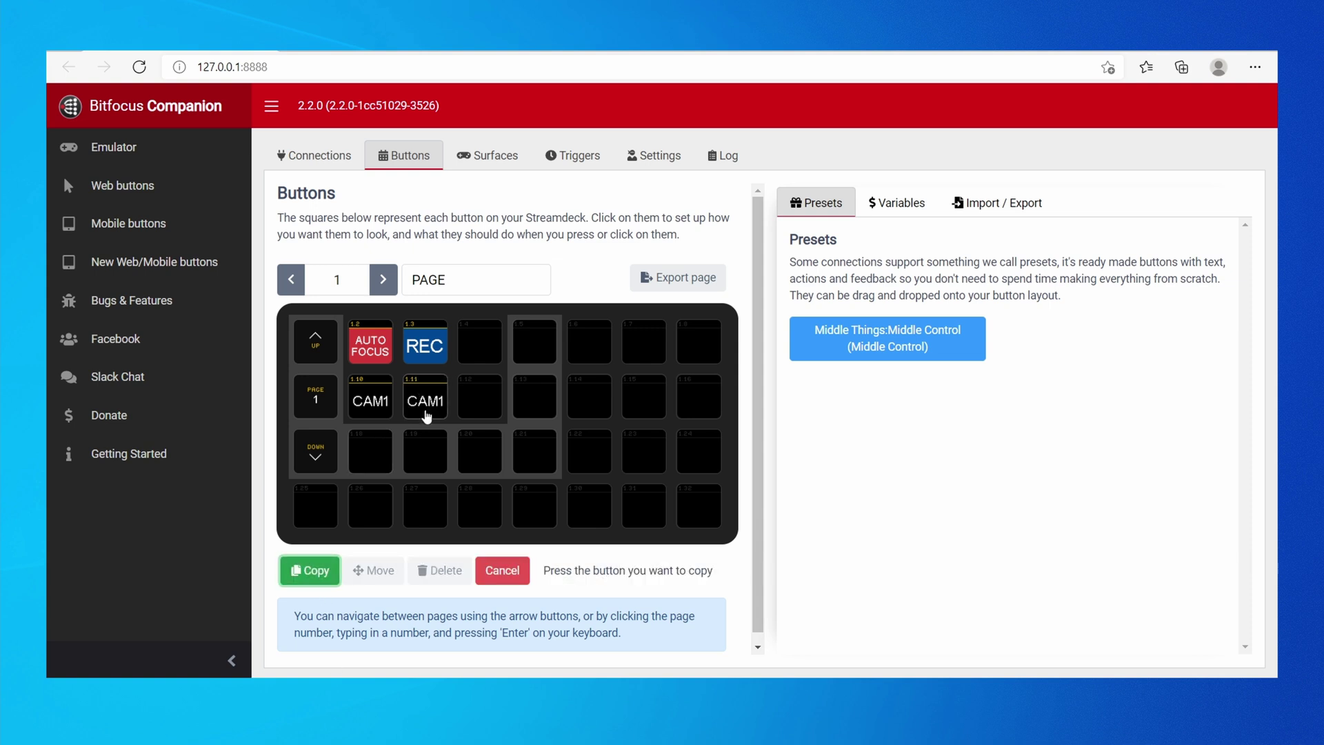
click(425, 410)
click(485, 406)
Change the text of button 1.11 to CAM2 and set its Camera ID to 2
click(426, 408)
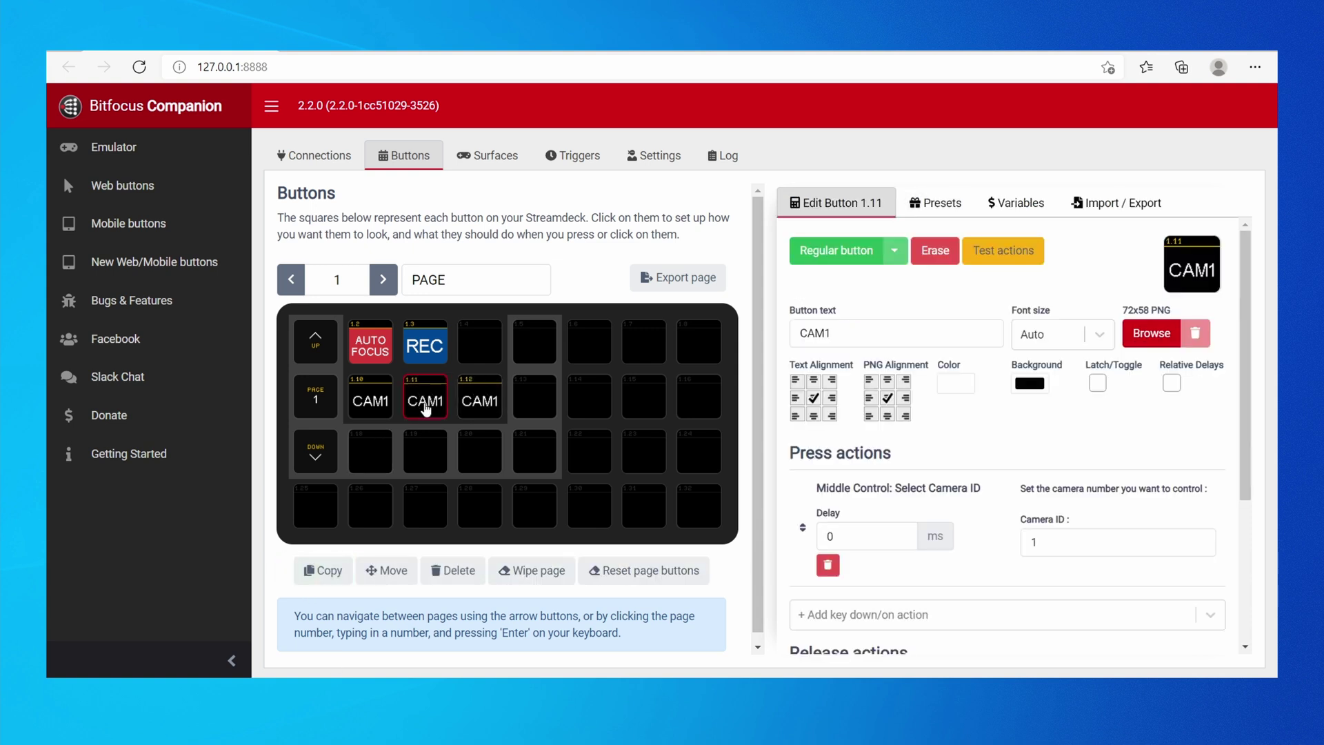
click(871, 332)
key(BackSpace)
text(2)
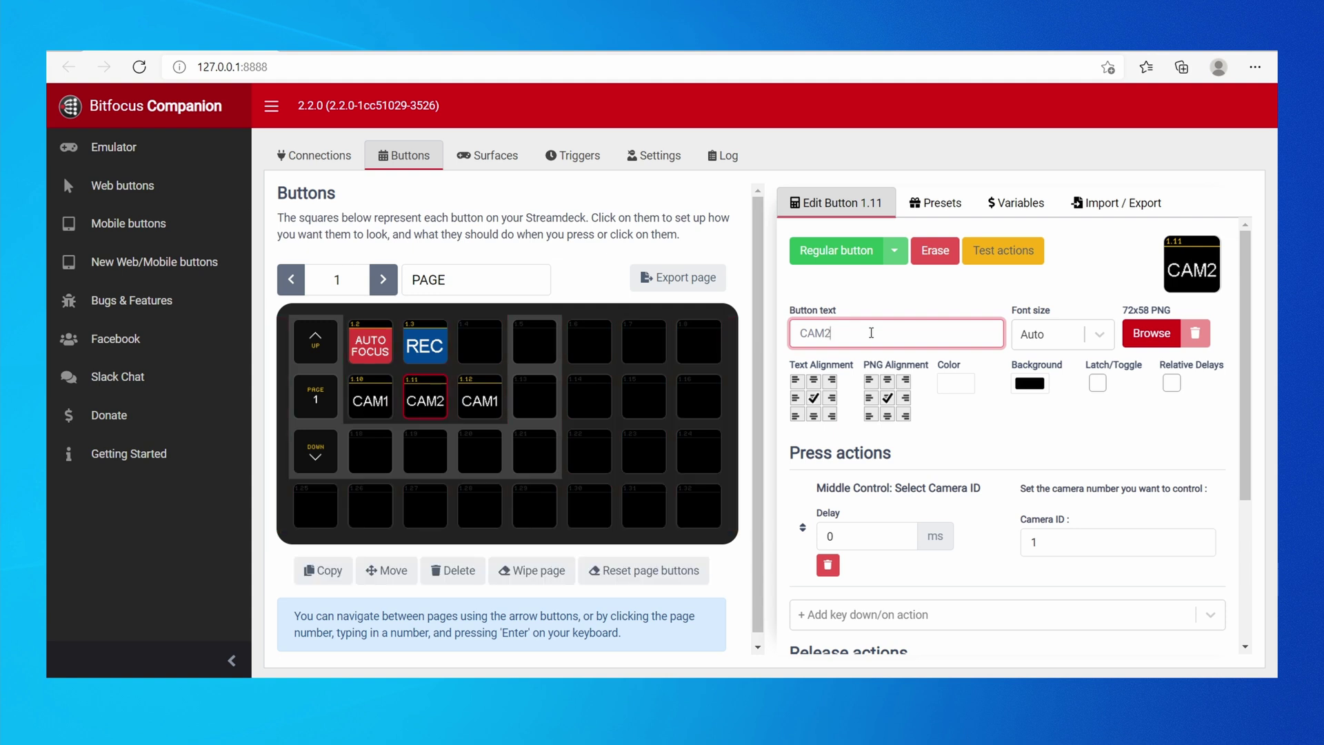
click(1059, 529)
double_click(1053, 540)
text(2)
Set the Camera ID of button 1.12 to 3, and reopen button 1.10 for editing
click(480, 406)
click(1058, 542)
text(4)
click(370, 398)
key(alt+Tab)
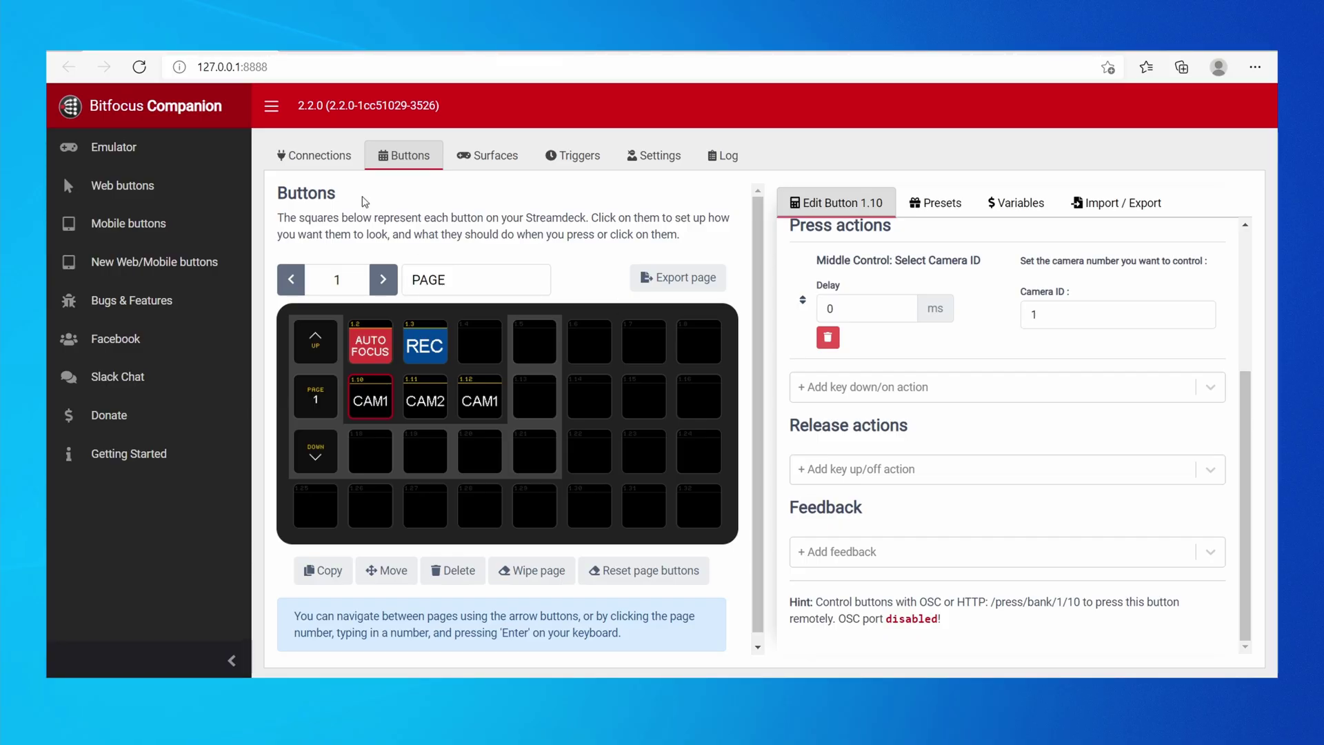
Search the available connections for "atem" and add the Blackmagic Design ATEM connection
click(312, 155)
click(843, 319)
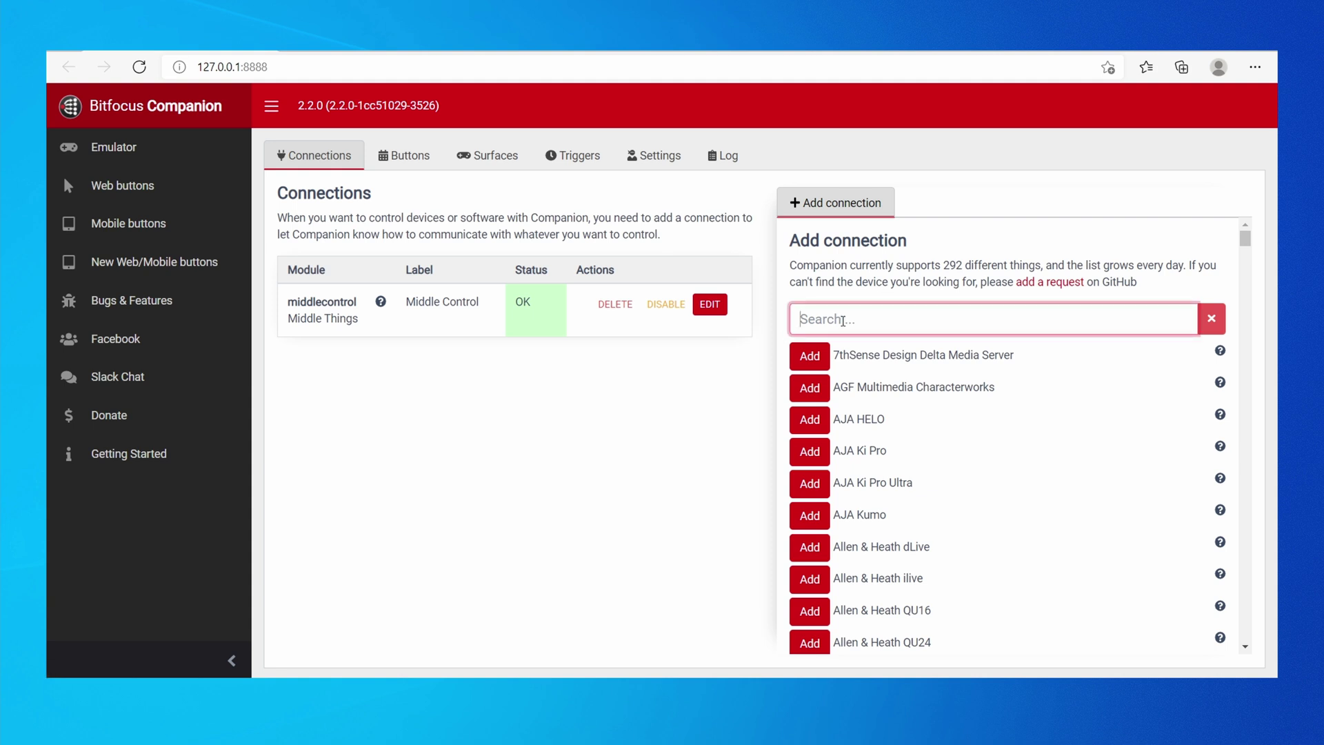
text(atem)
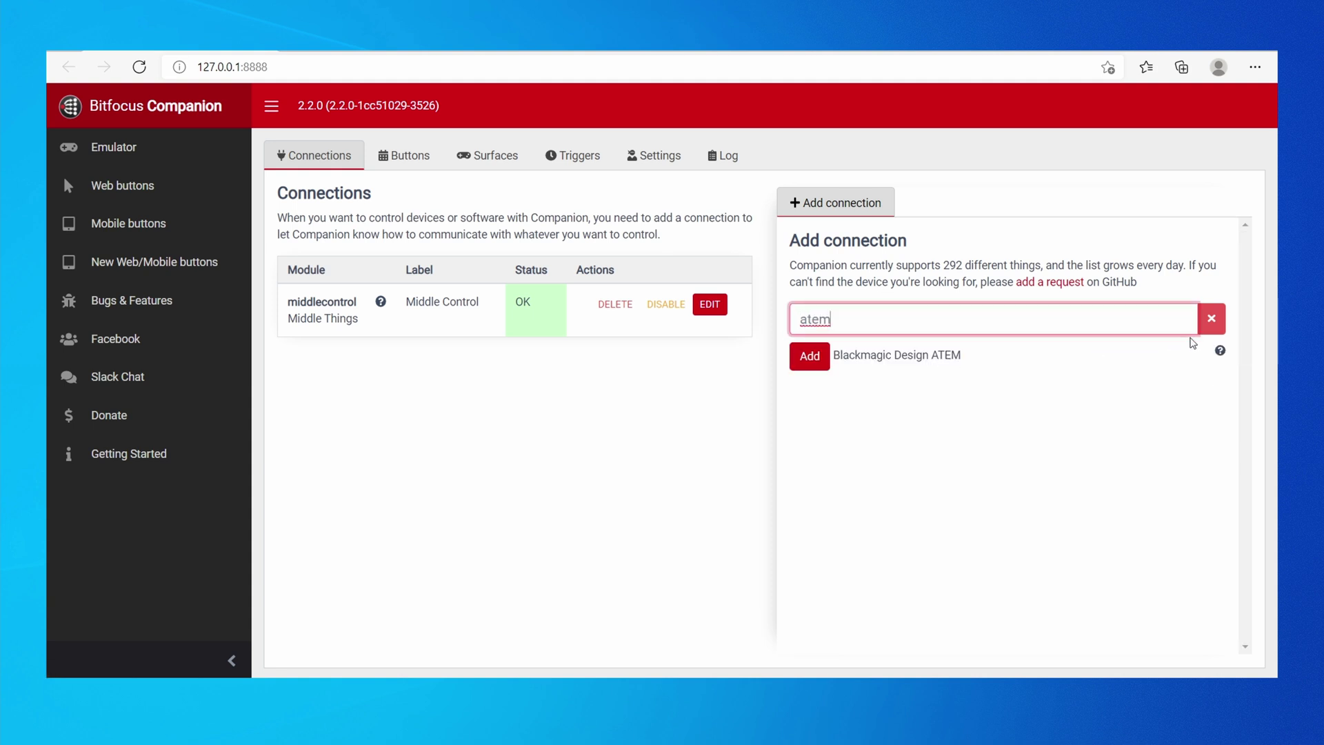
click(809, 358)
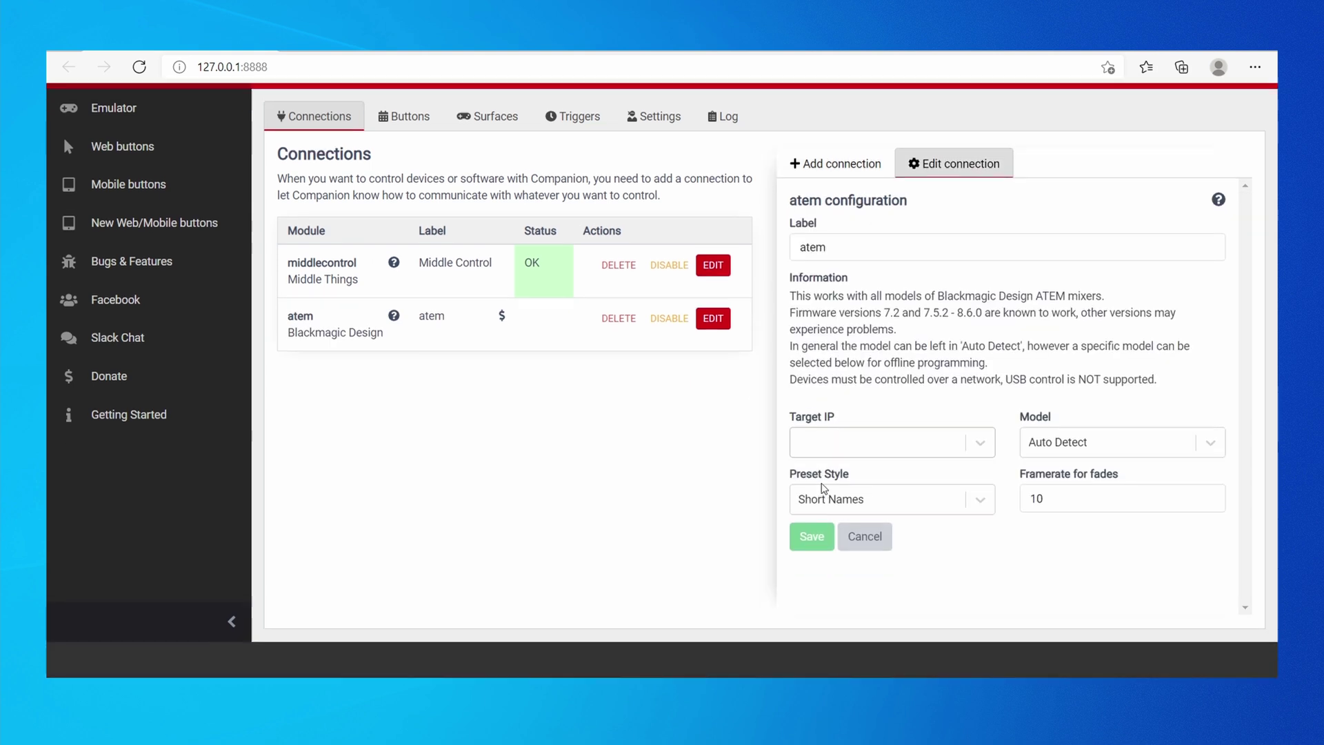
Configure the atem connection with target IP 192.168.10.101 (Blackmagic ATEM Mini Extreme) and model Mini Extreme, and save it
click(924, 491)
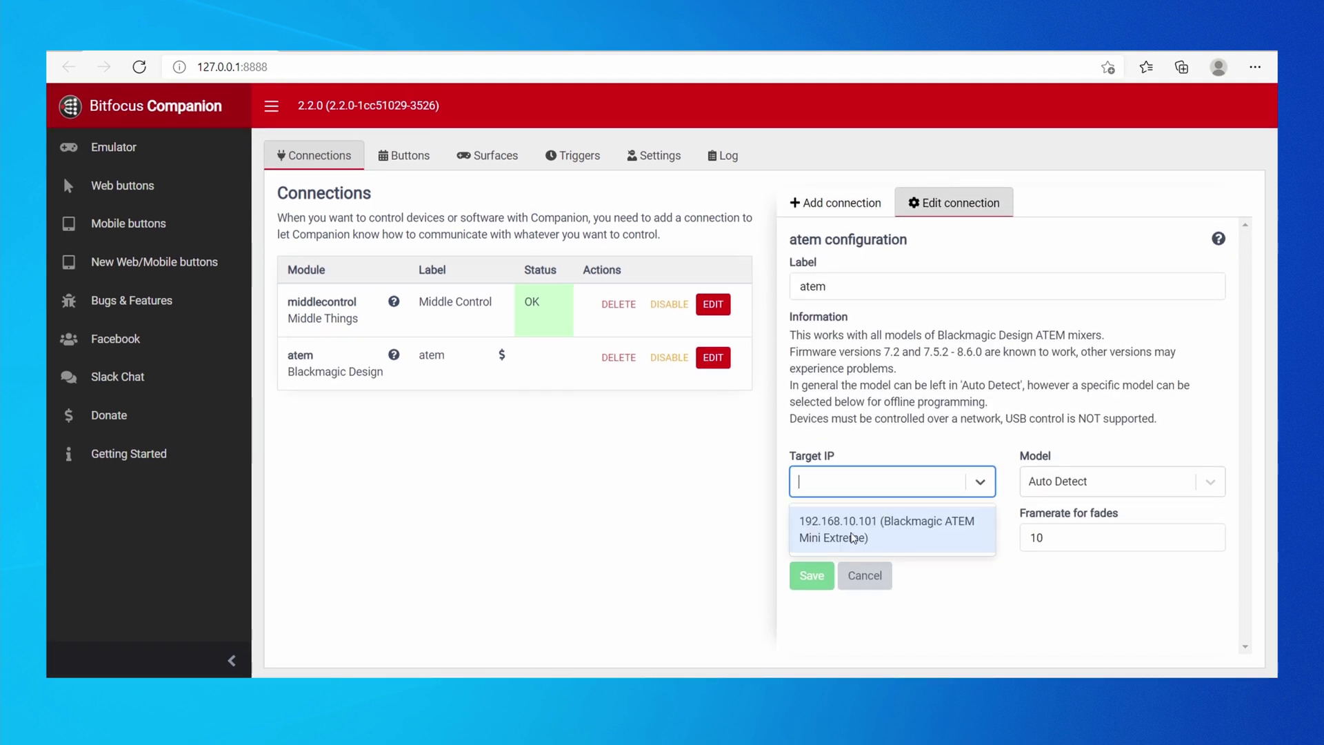
click(885, 529)
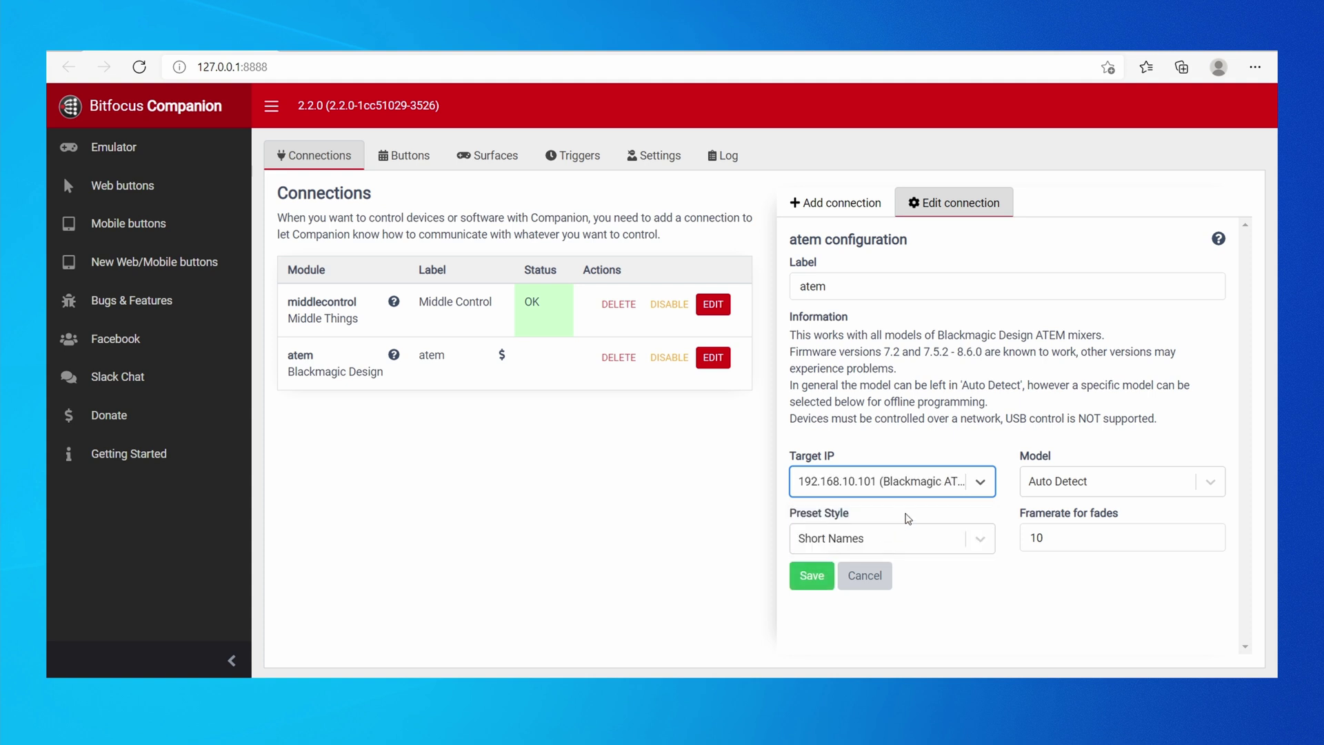
click(1060, 494)
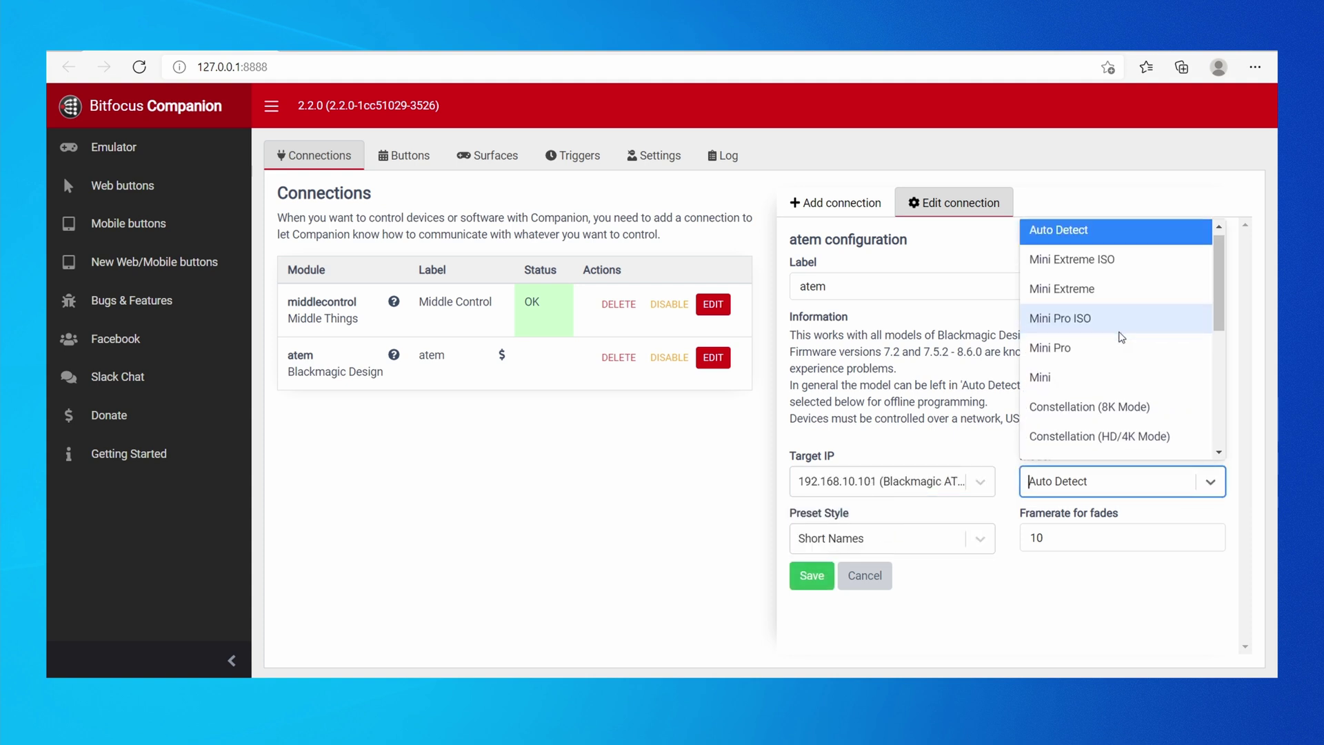
click(1083, 288)
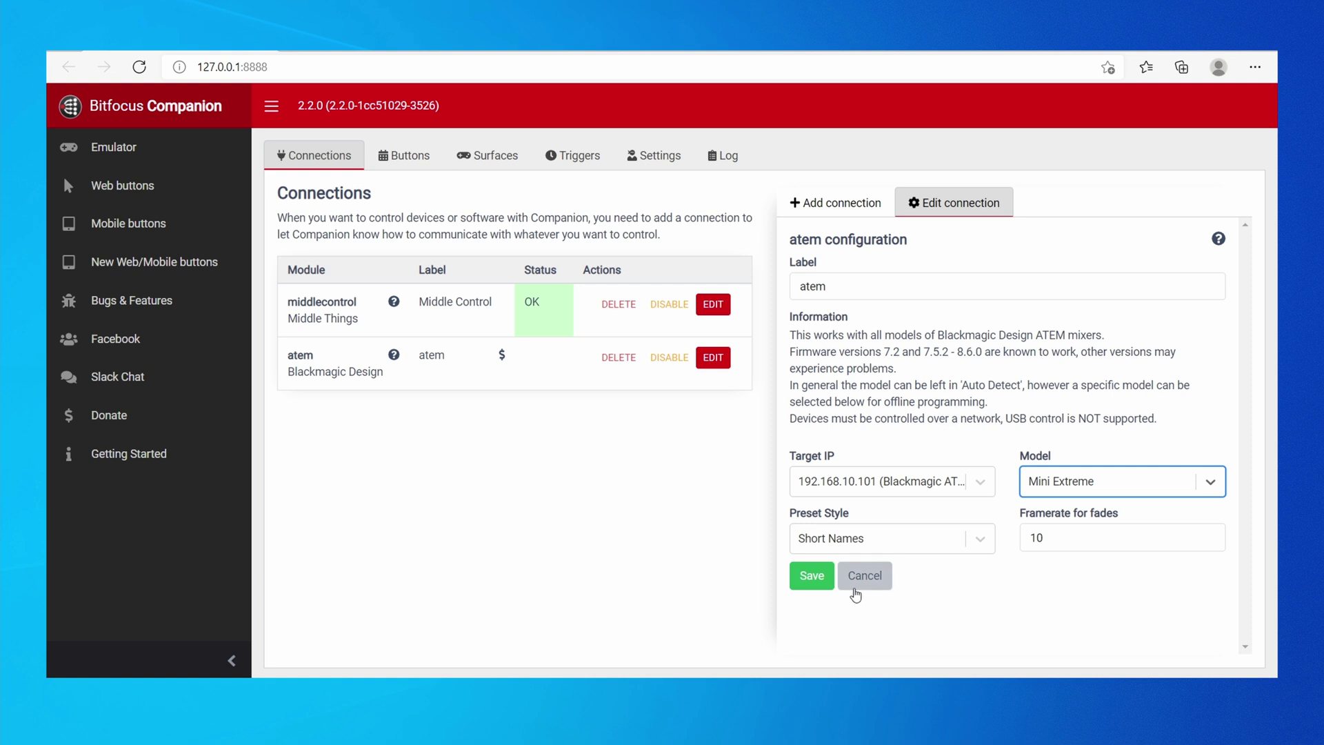
click(800, 574)
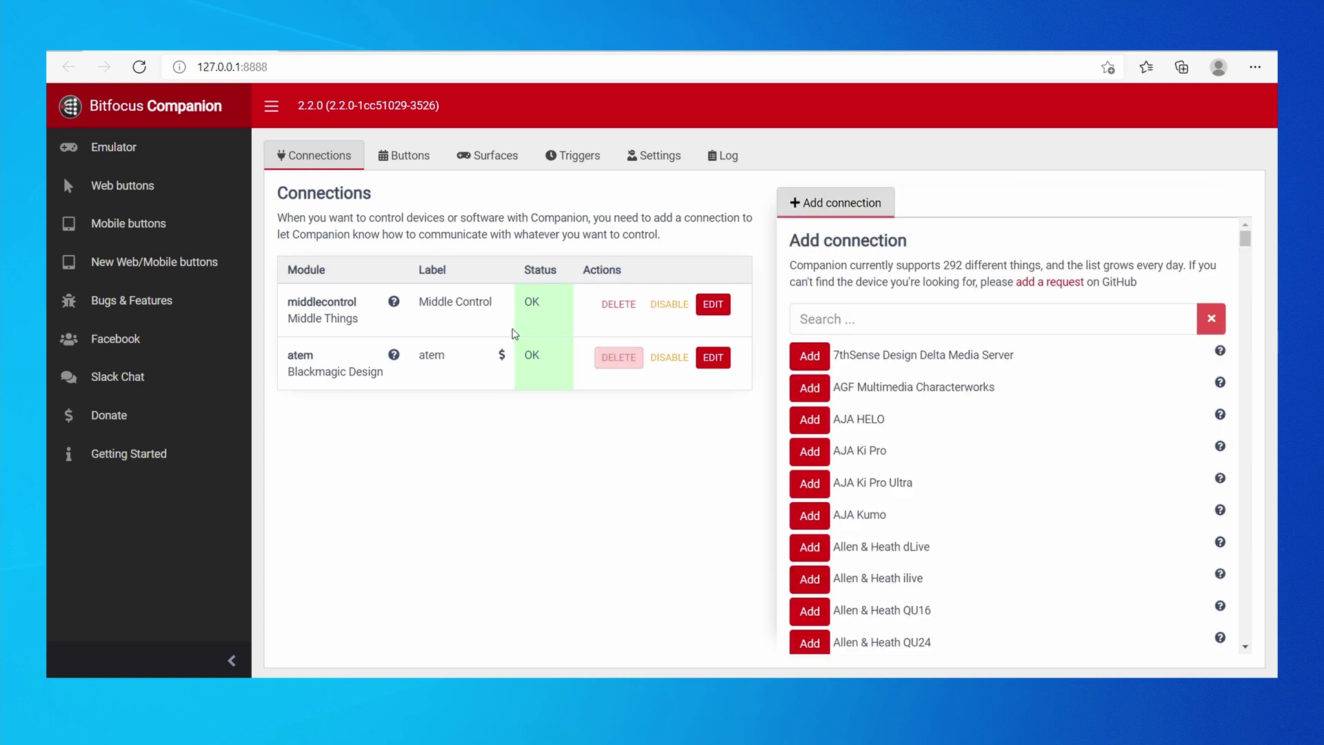
Add the feedback "atem: Tally: Program" to button 1.10 with Camera 1 as its input
click(414, 157)
click(368, 395)
click(421, 407)
click(380, 405)
scroll(845, 569, down, 3)
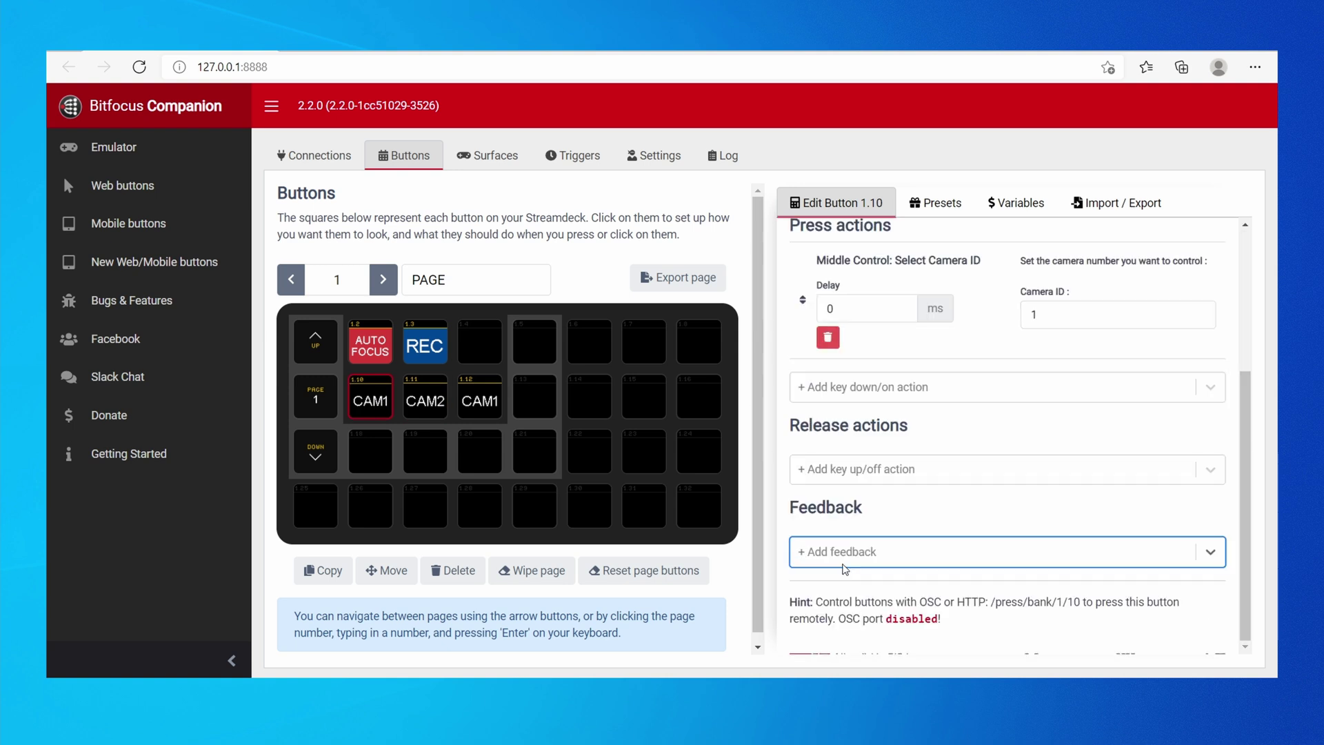
click(878, 569)
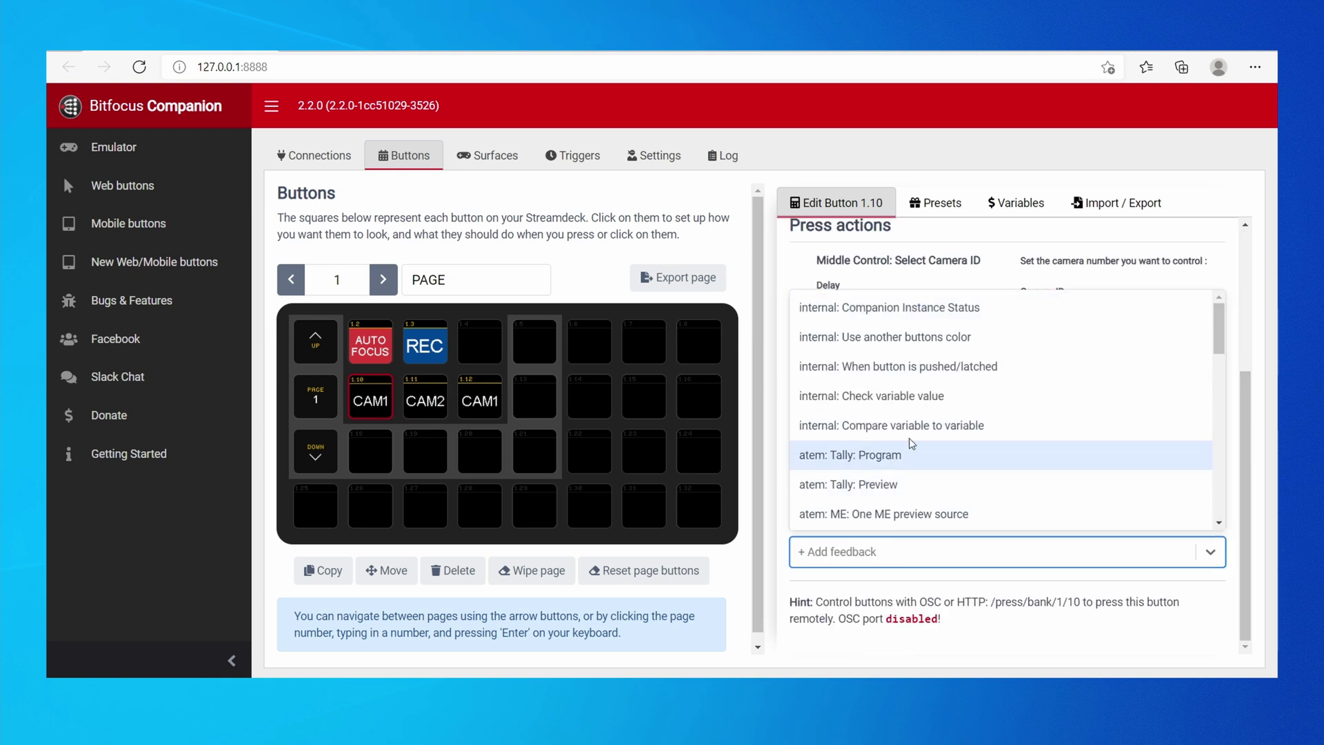
click(897, 457)
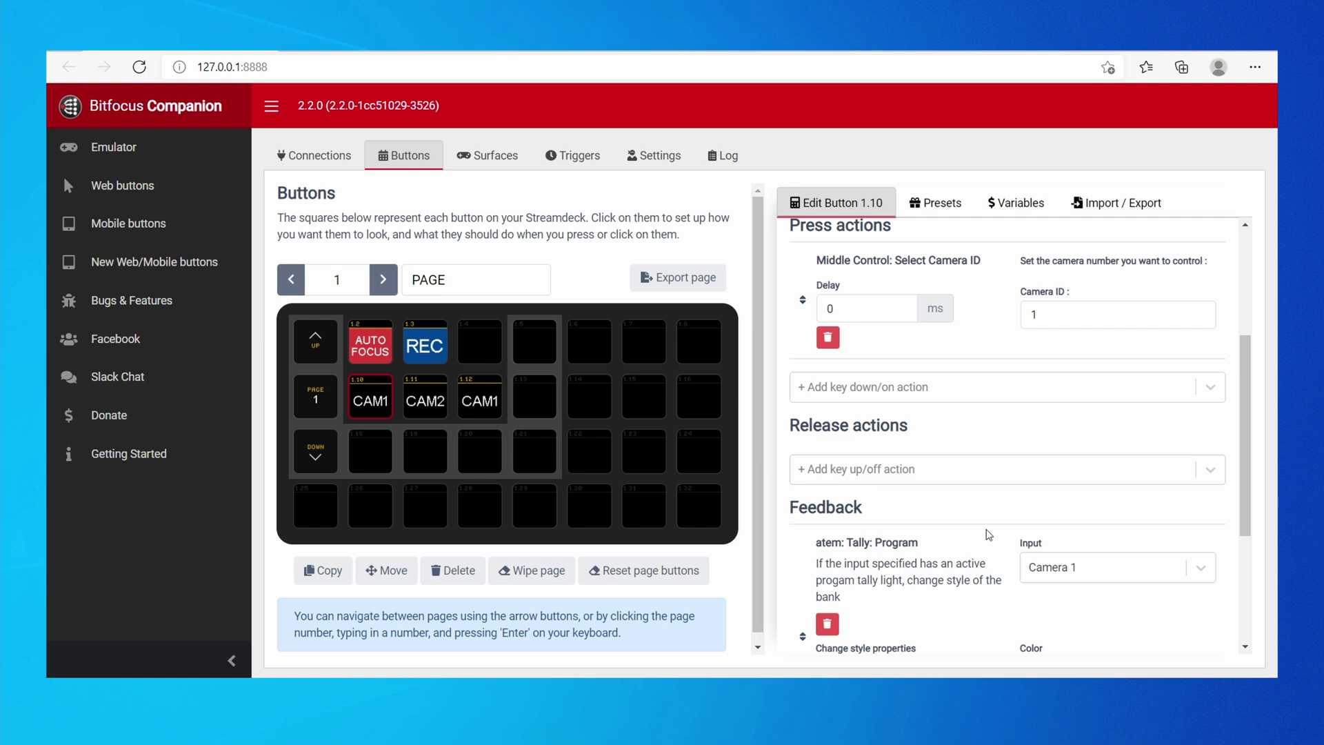
scroll(1005, 513, down, 2)
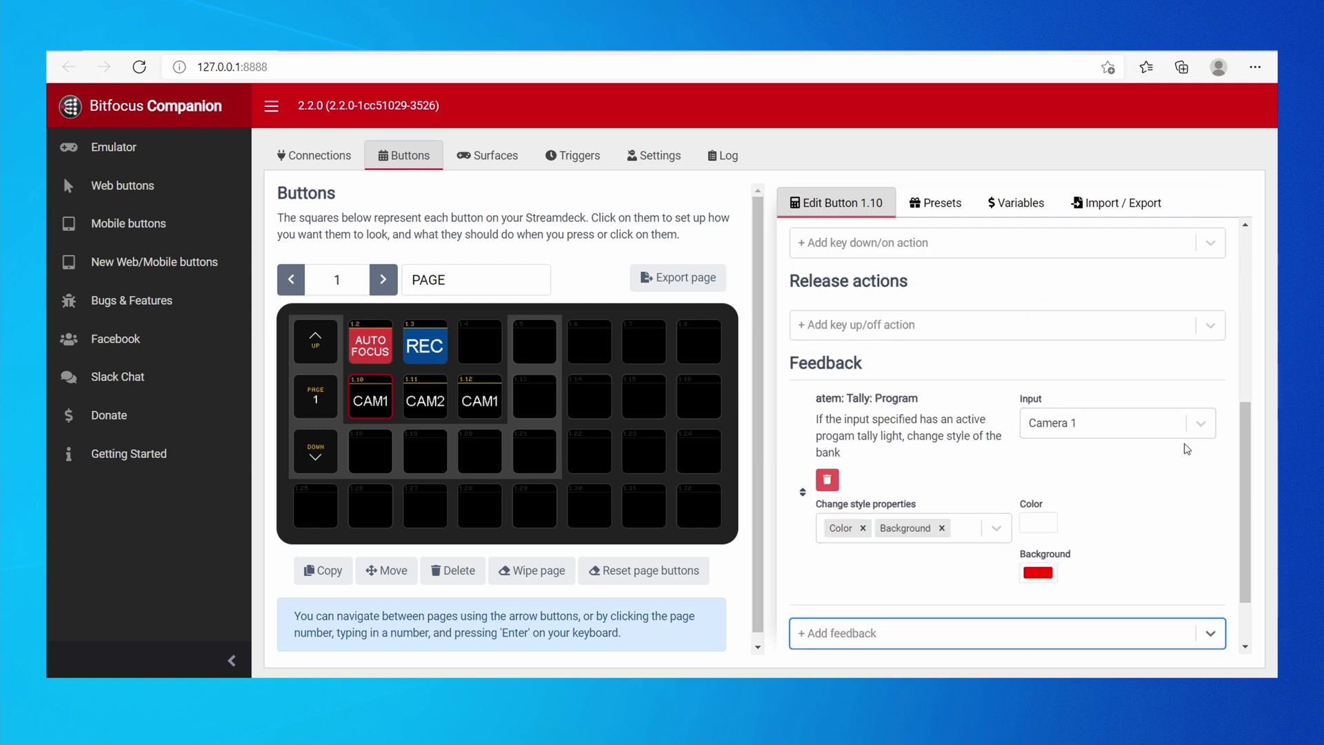
click(1143, 429)
click(1107, 439)
scroll(965, 523, down, 2)
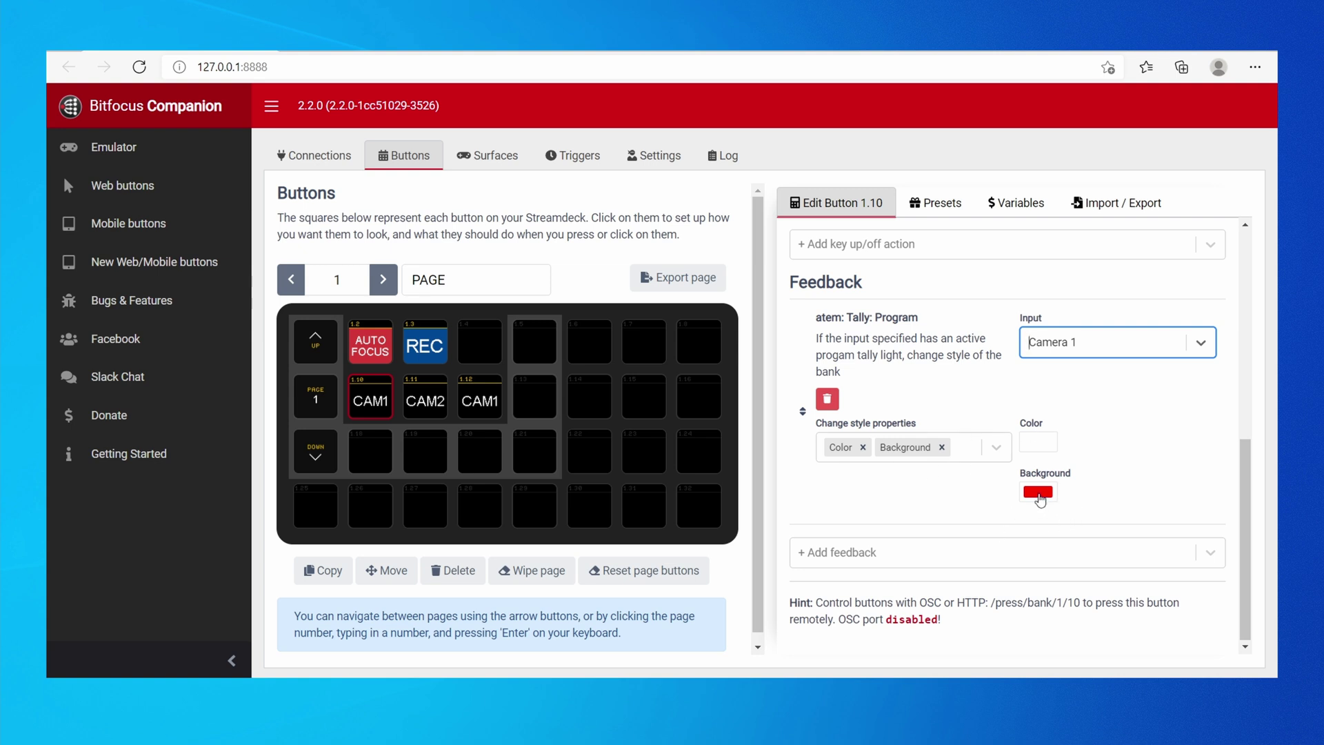
Add the feedback "atem: Tally: Program" to the CAM2 button with its input set to Camera 2
click(441, 400)
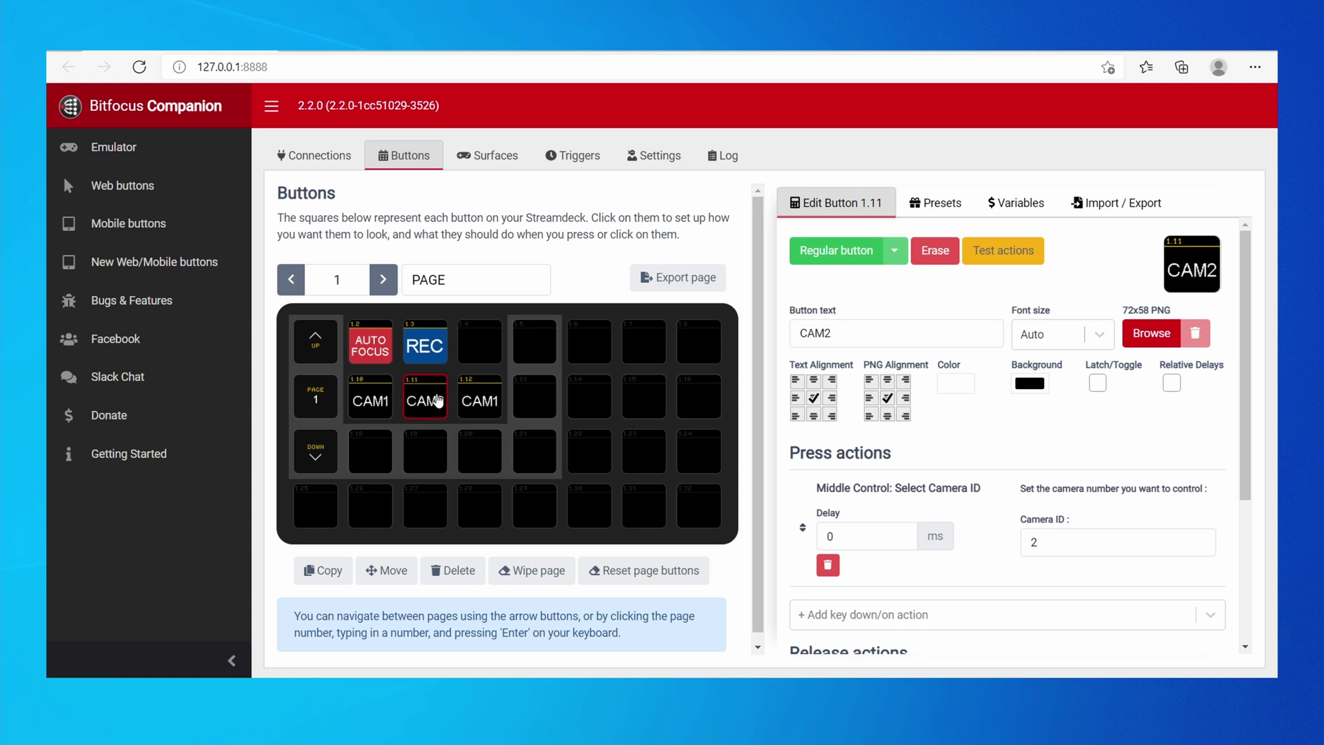
scroll(966, 482, down, 3)
click(871, 599)
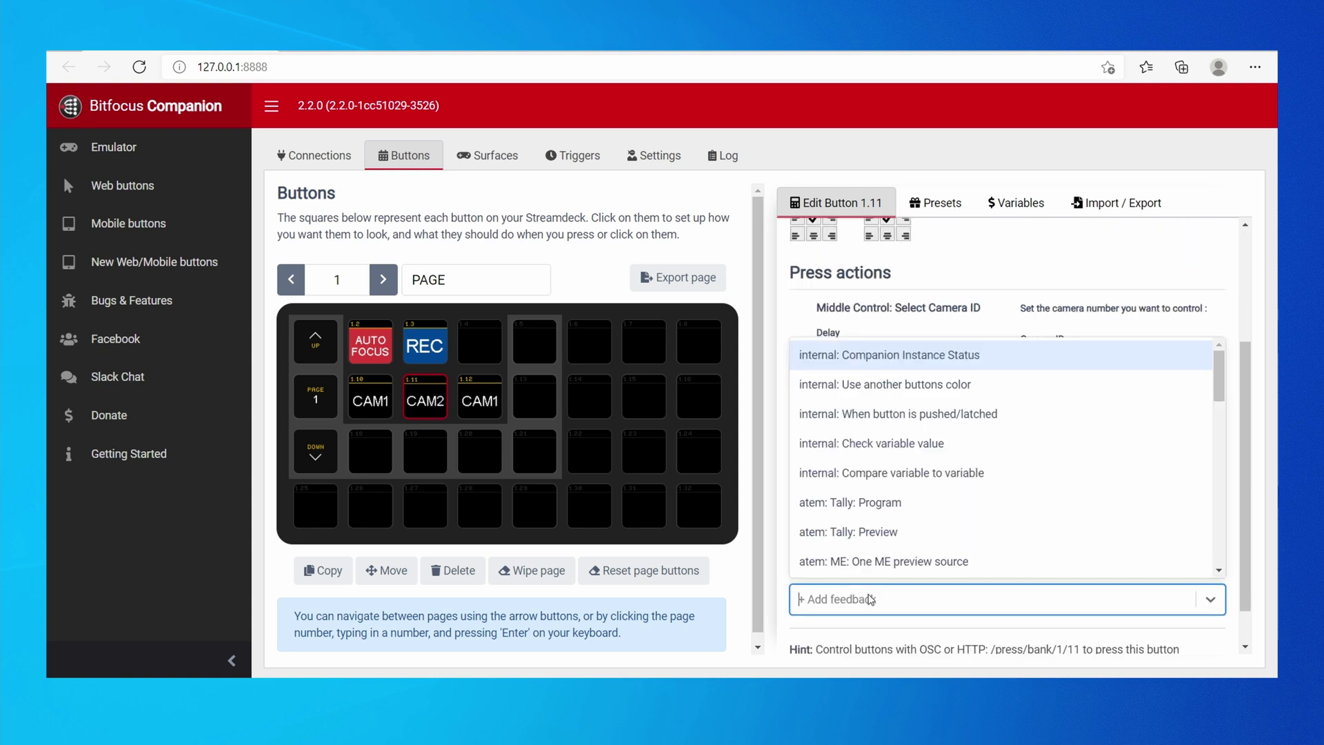
click(882, 503)
scroll(1068, 475, down, 3)
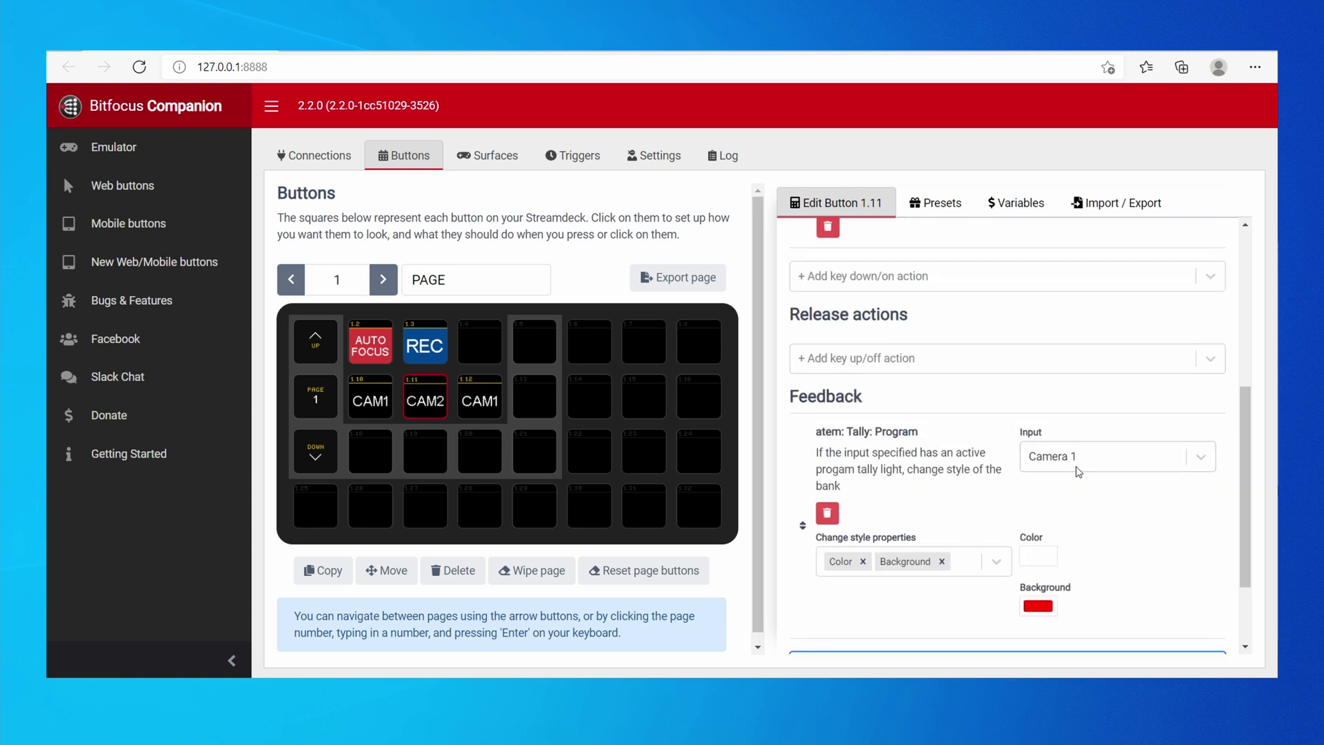
click(1069, 461)
click(1103, 271)
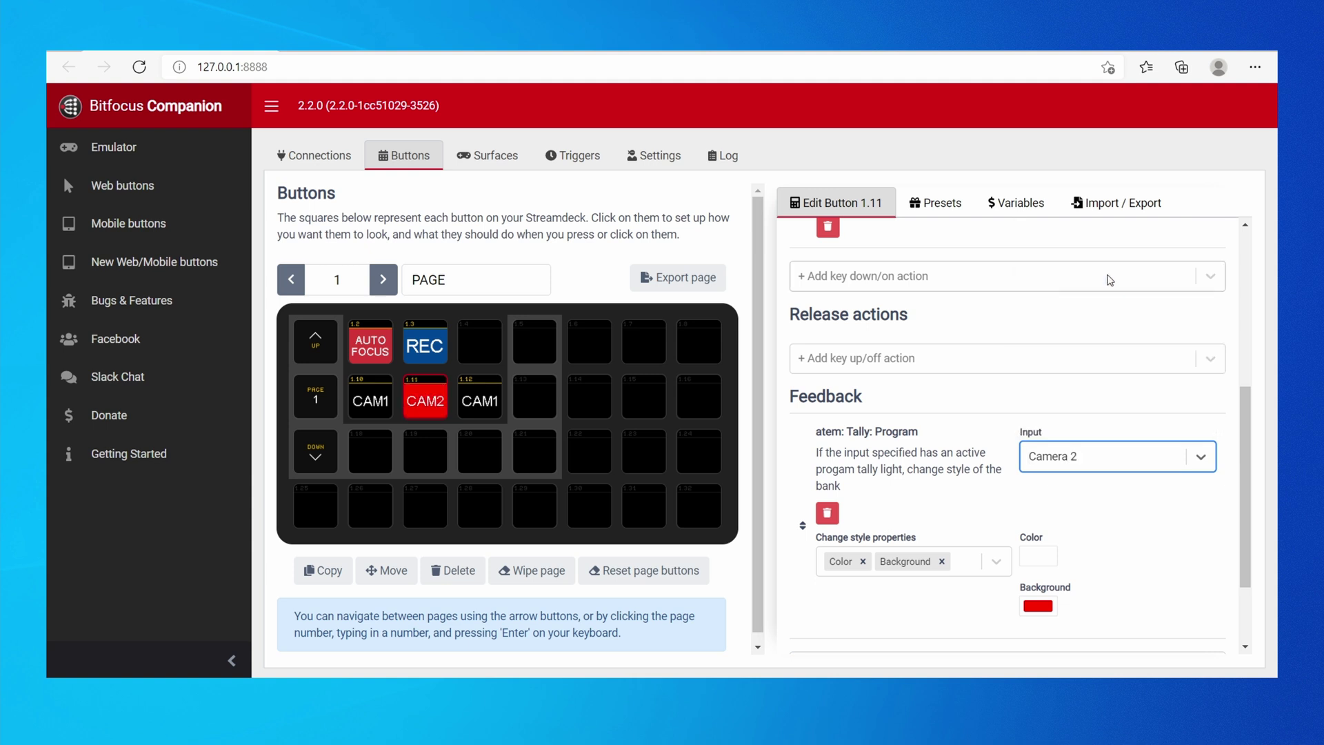
Add the feedback "atem: Tally: Program" to button 1.12 with its input set to Camera 3
click(483, 404)
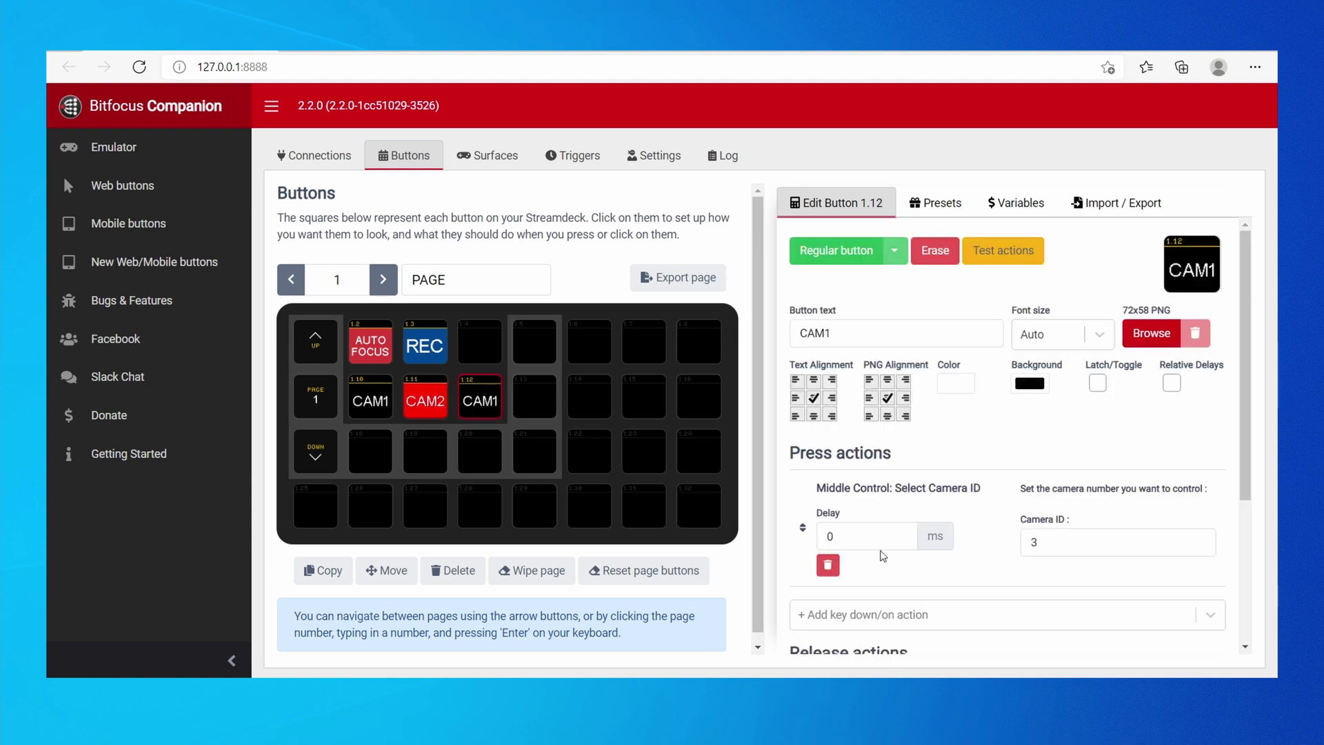
scroll(882, 511, down, 3)
click(819, 587)
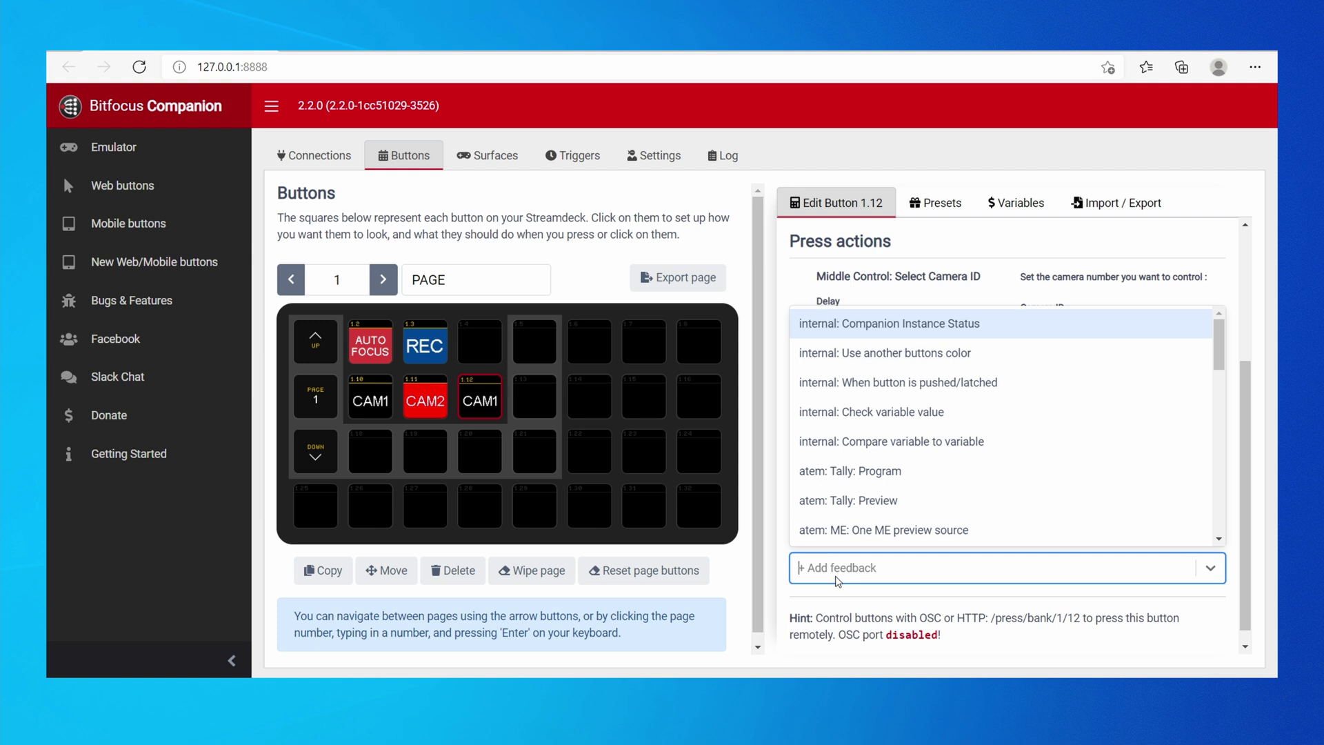
click(867, 472)
click(1075, 583)
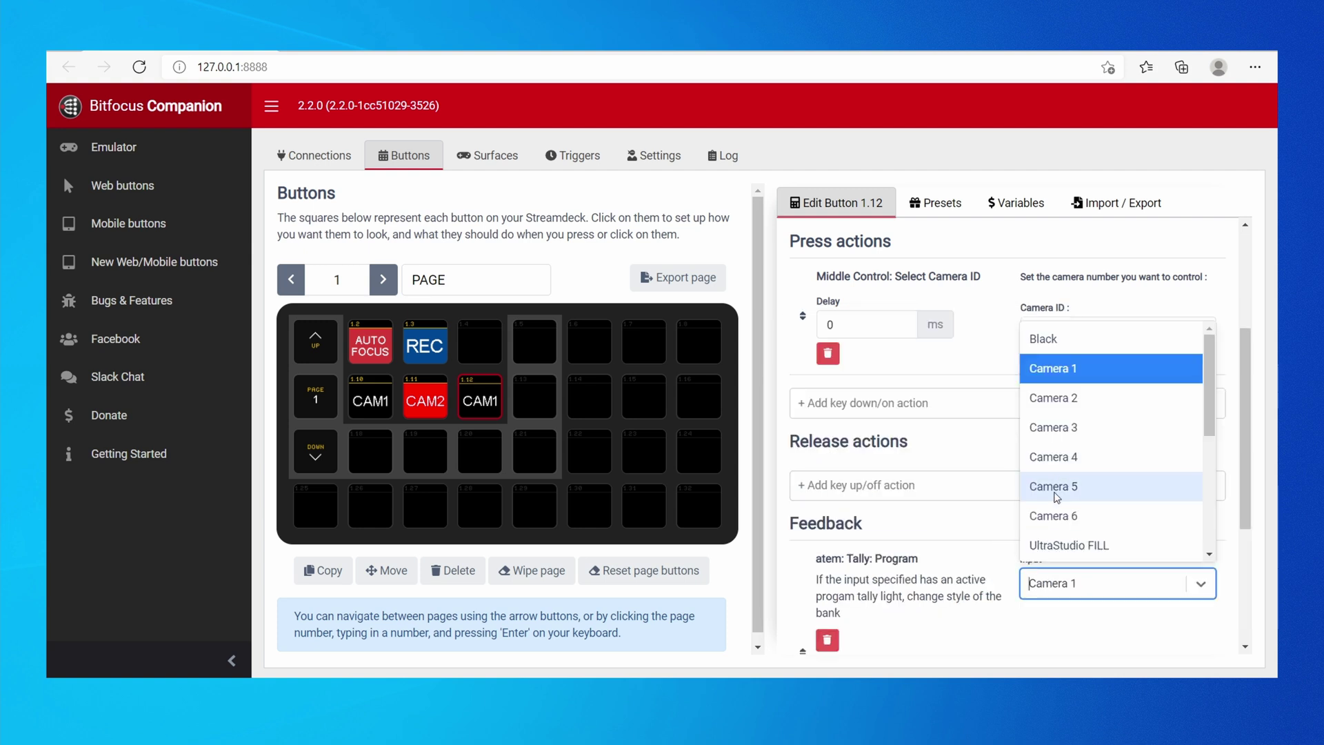
click(1075, 427)
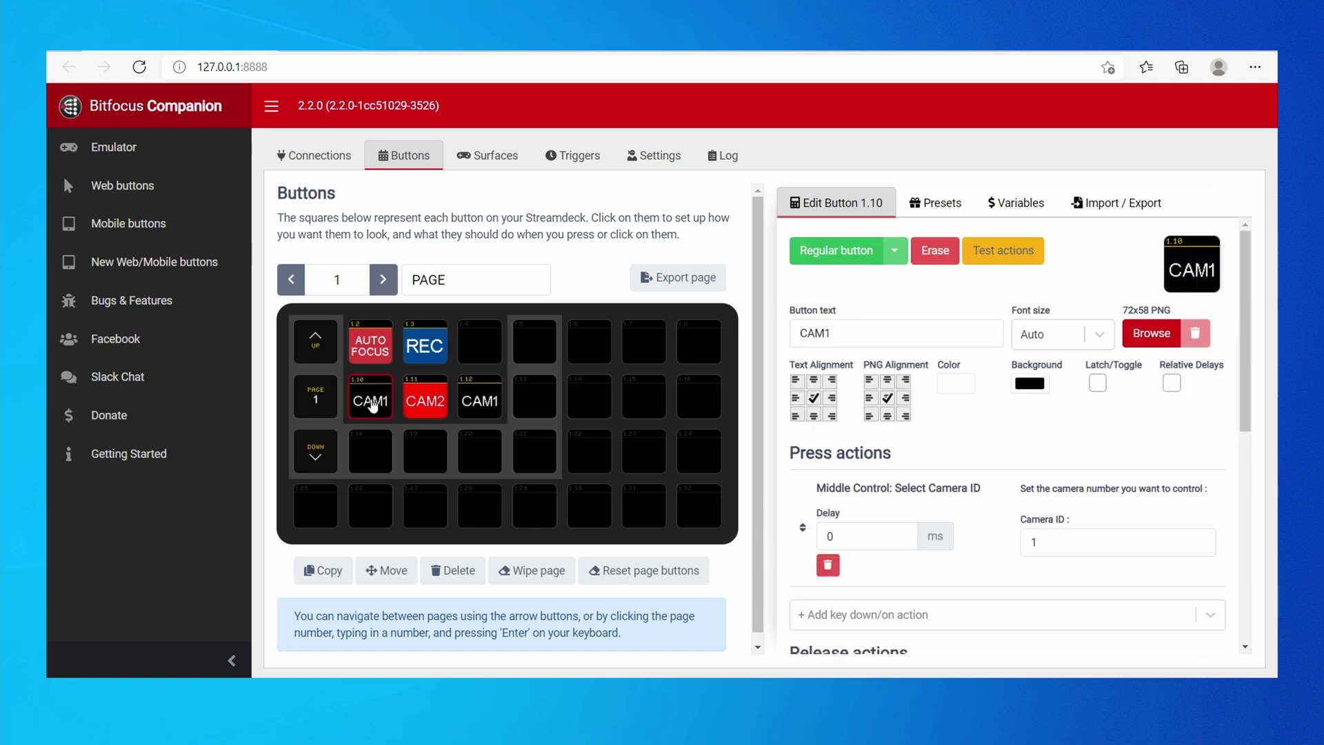
Copy the ATEM variable $(atem:short_1), the short name of source id 1, to the clipboard
click(1034, 216)
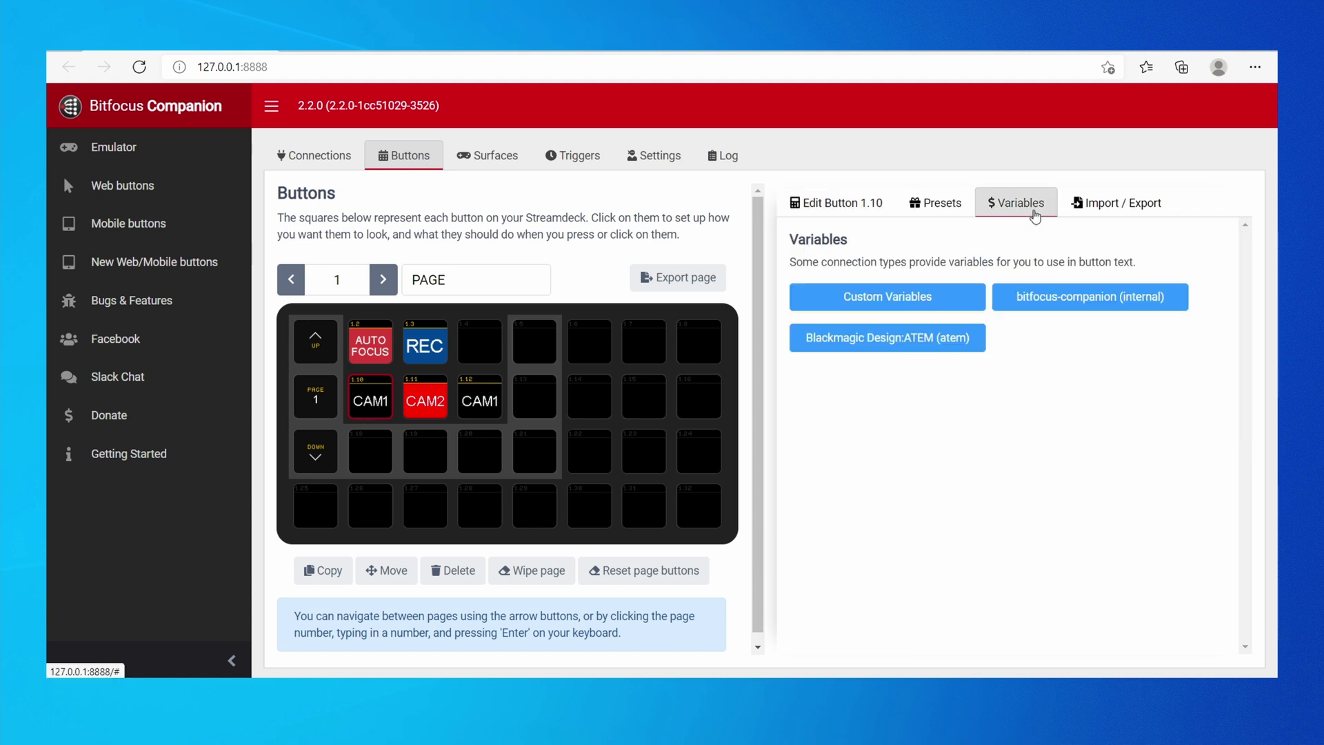
click(923, 339)
scroll(1024, 384, down, 7)
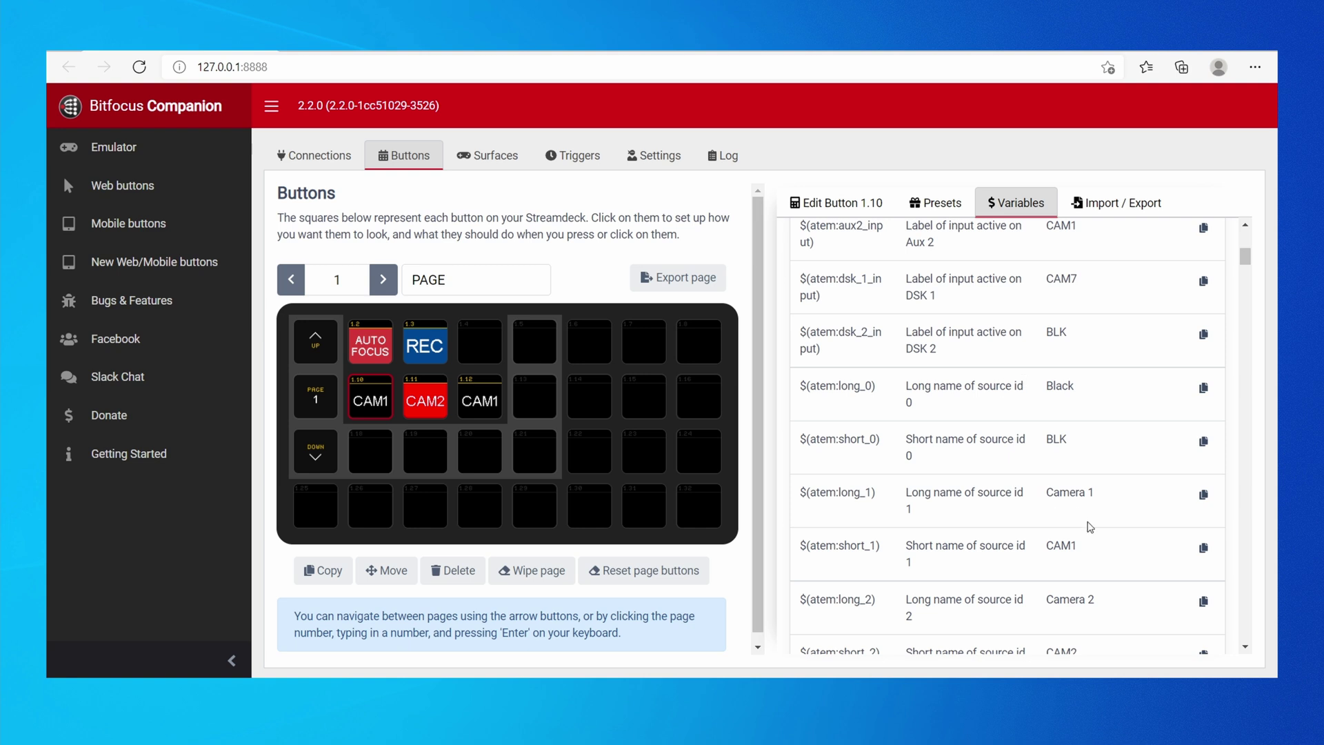
scroll(1089, 526, down, 1)
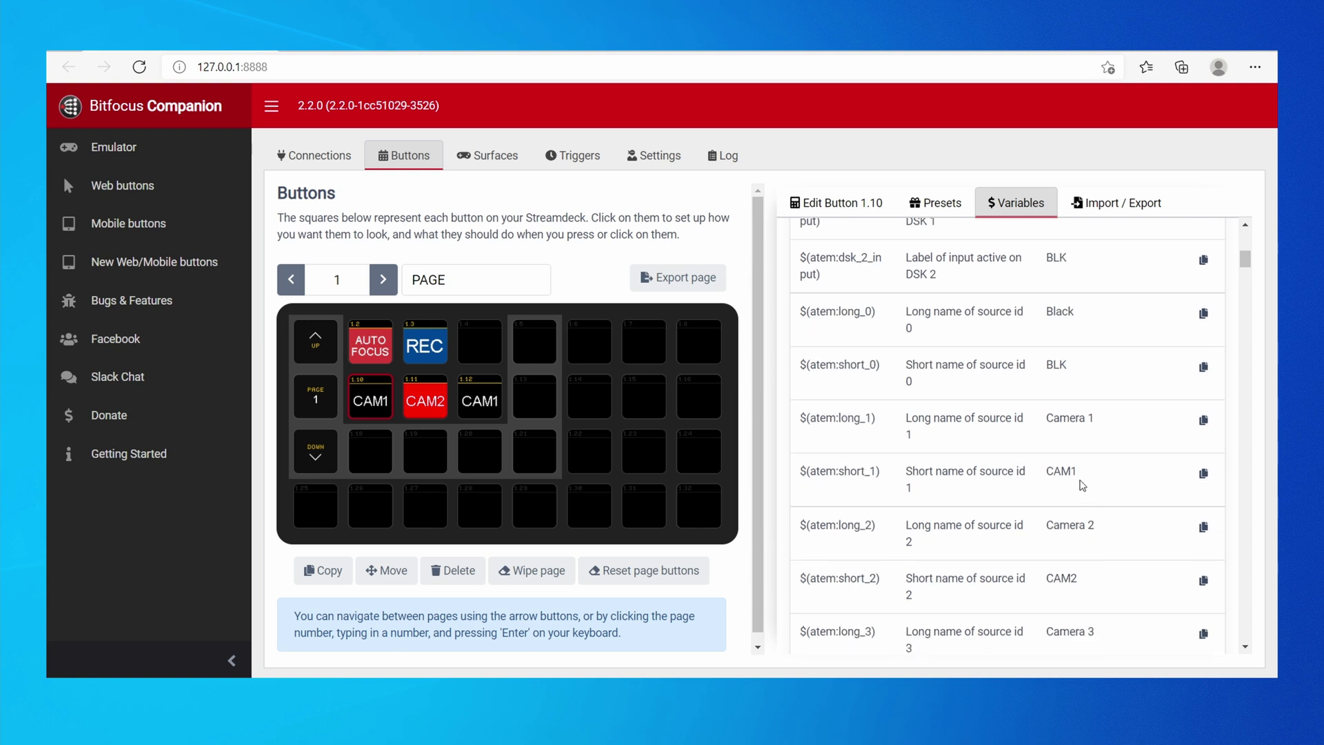
drag(917, 471, 1060, 490)
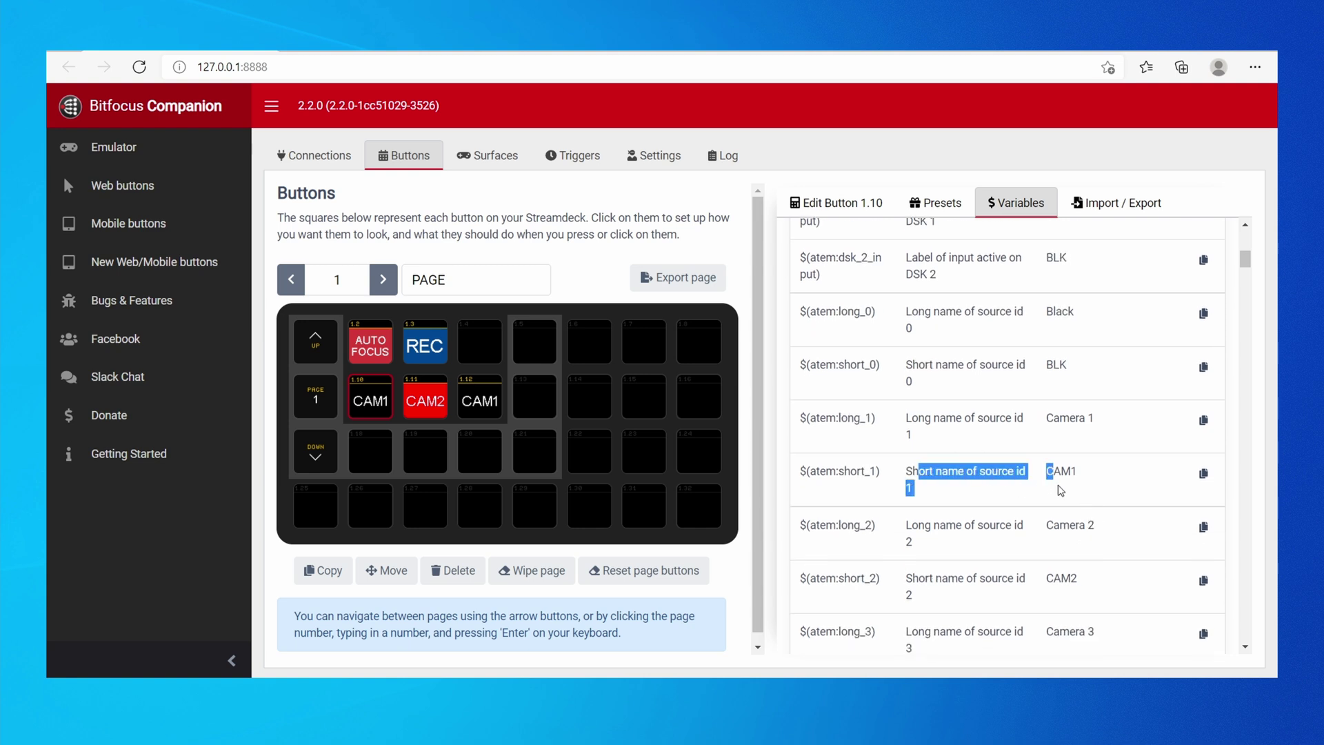
click(1095, 475)
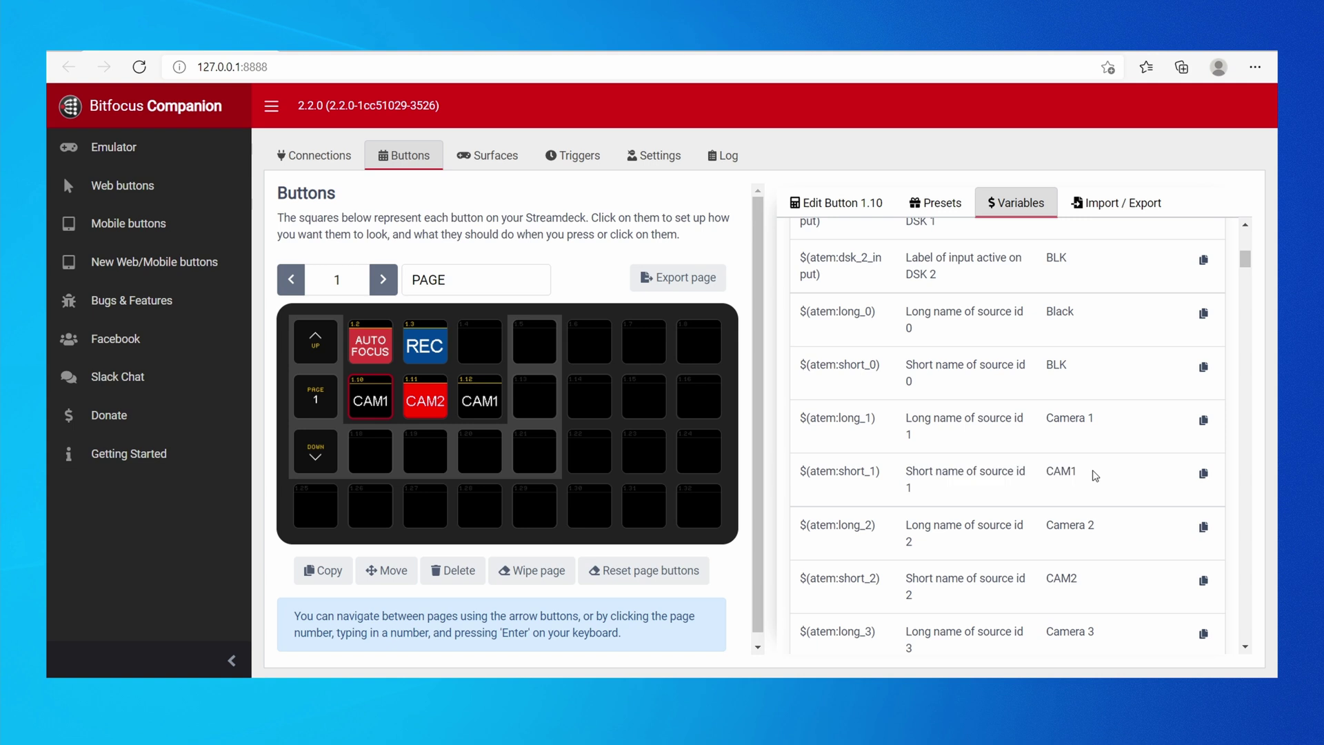
click(1204, 475)
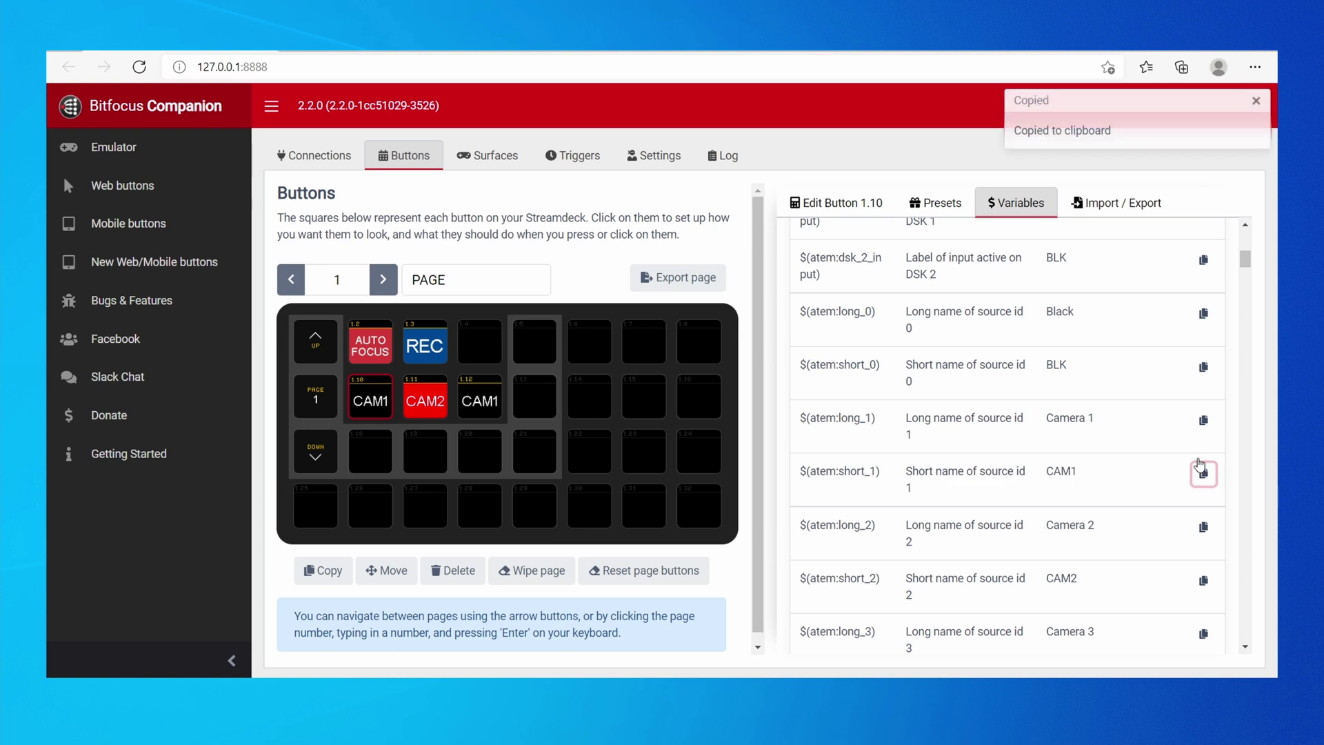
Replace the text of button 1.10 with the variable $(atem:short_1)
click(831, 213)
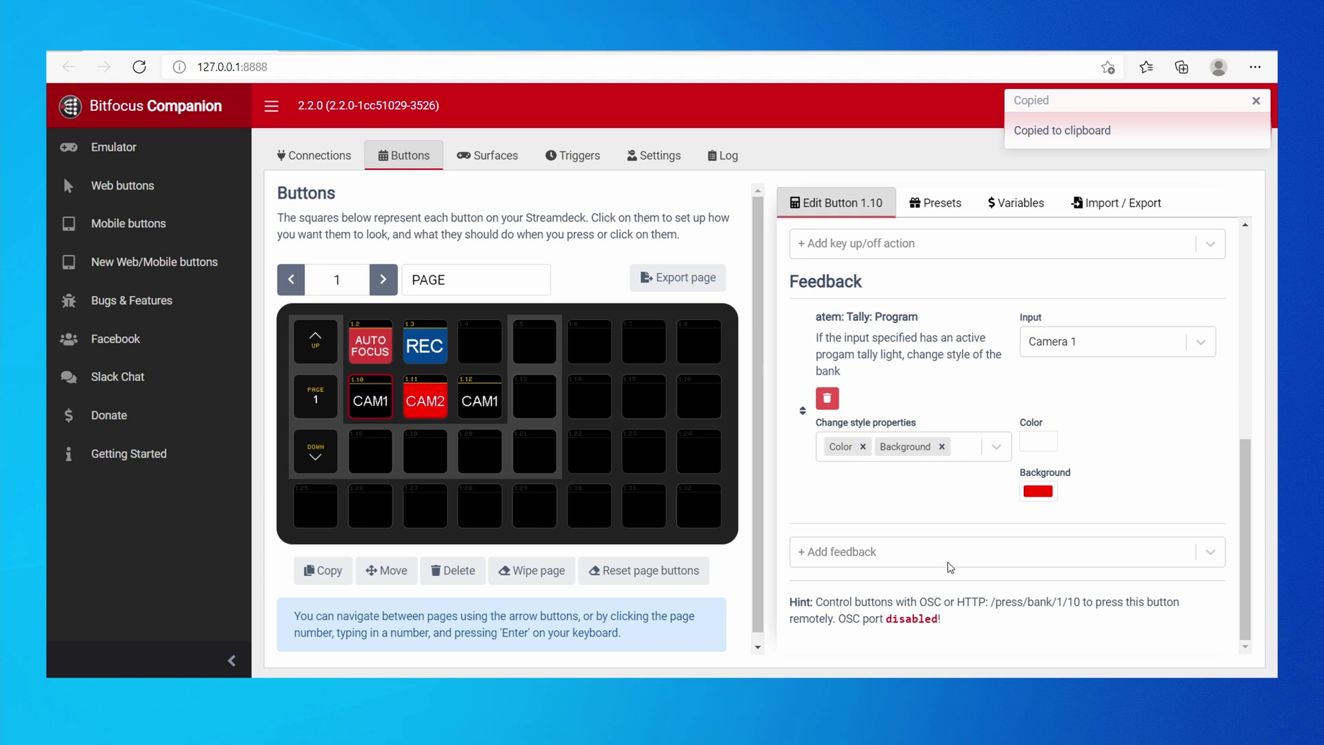
scroll(1072, 433, up, 8)
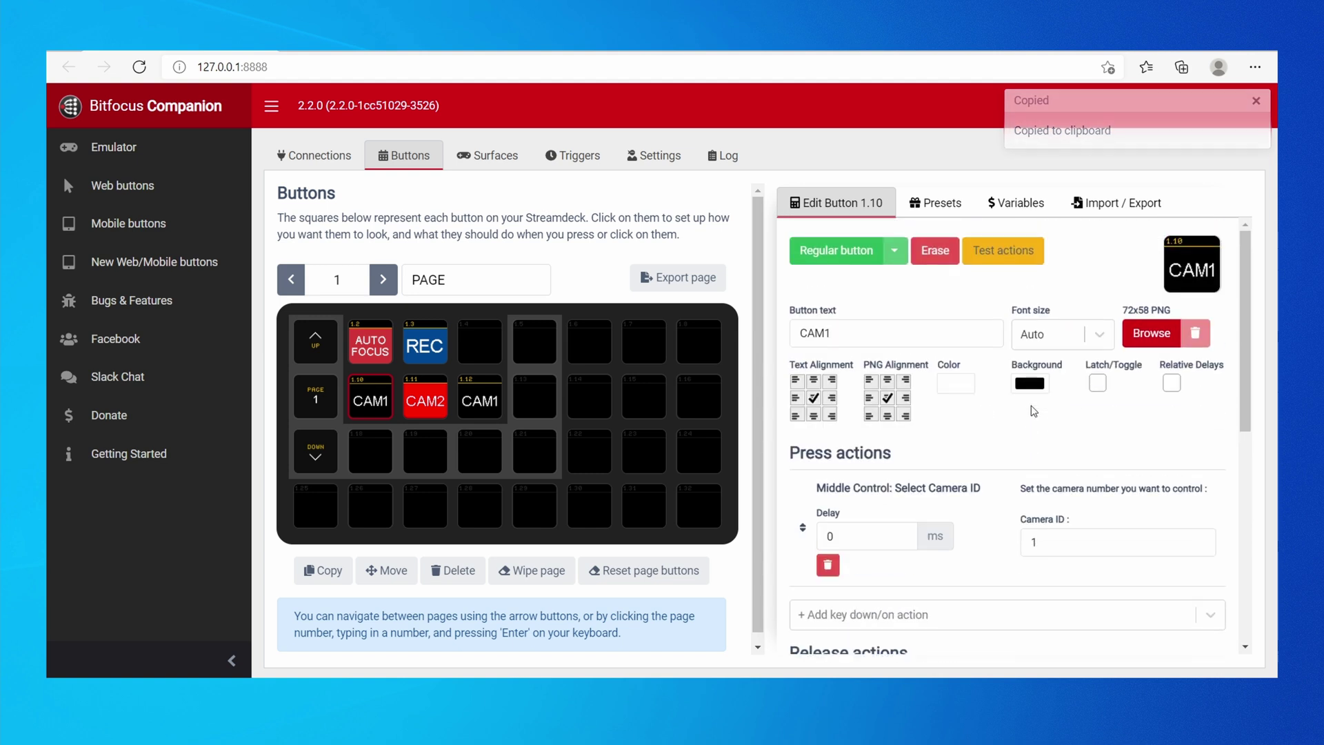
double_click(928, 346)
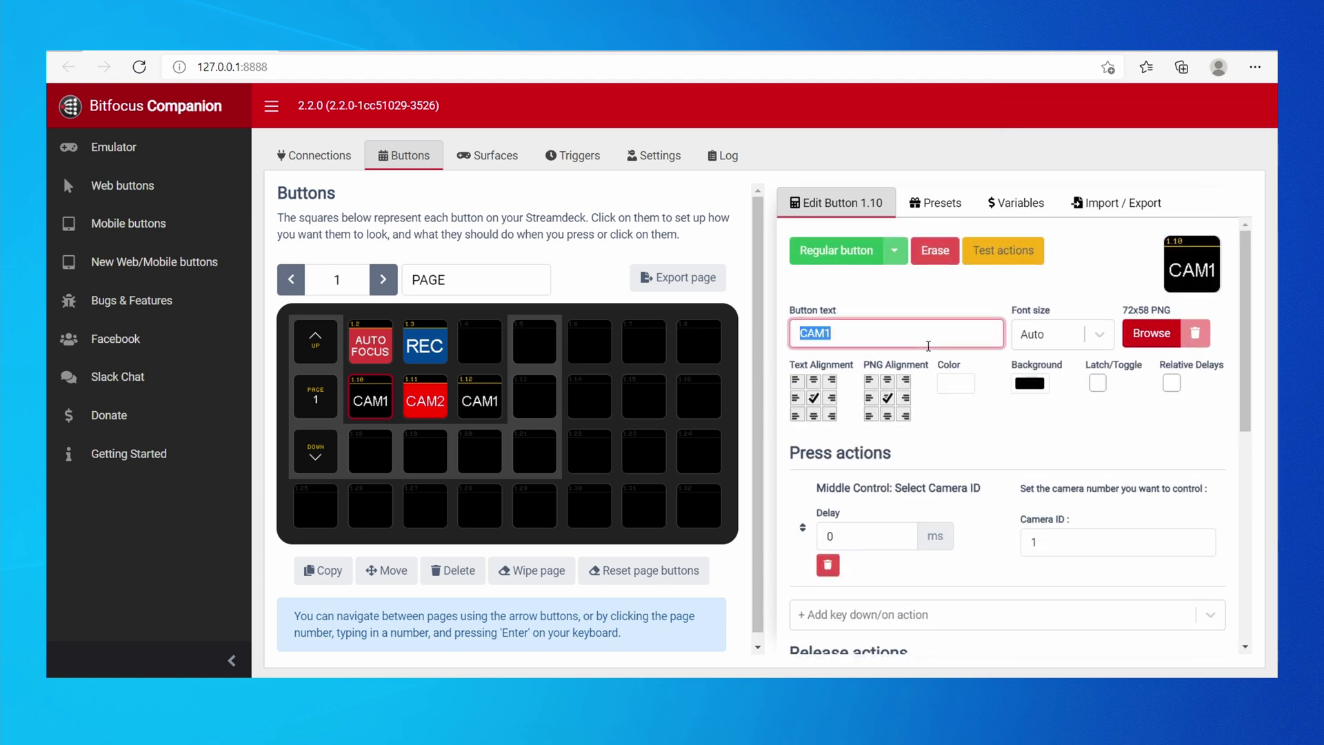
key(ctrl+v)
click(870, 370)
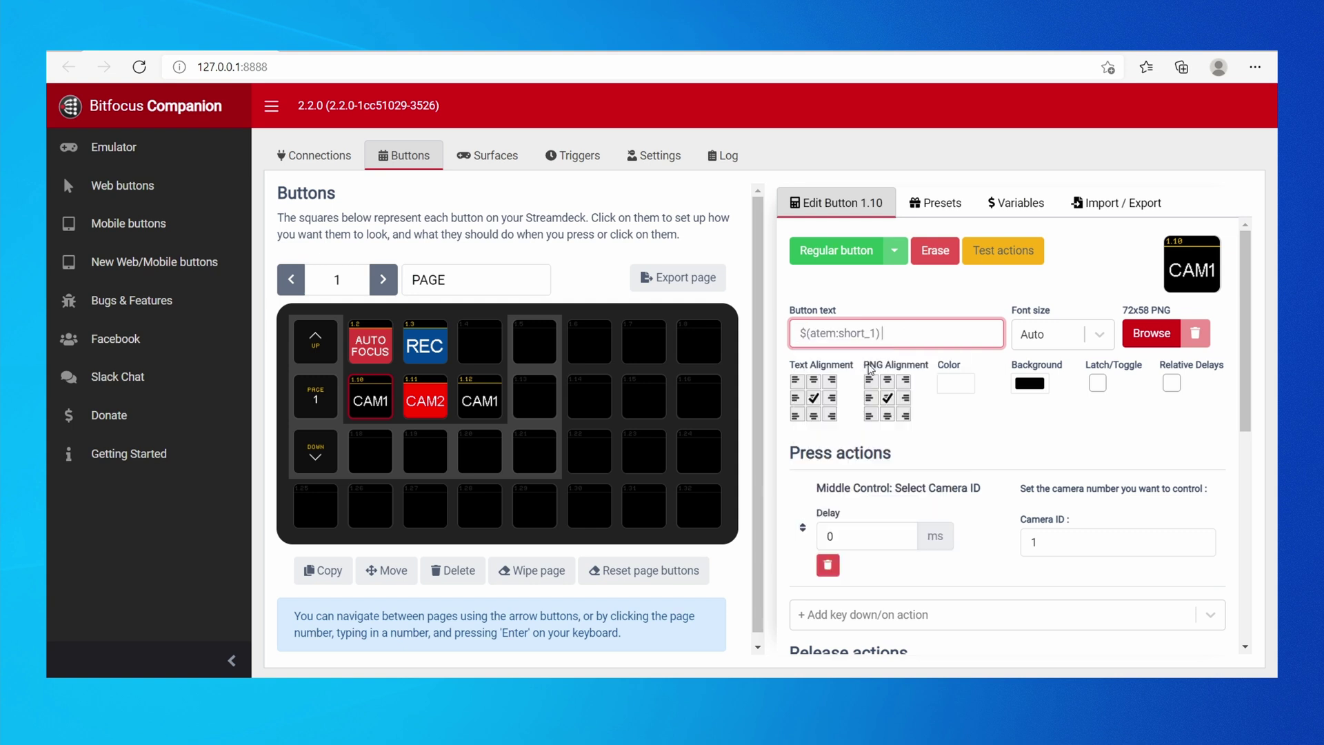
click(895, 311)
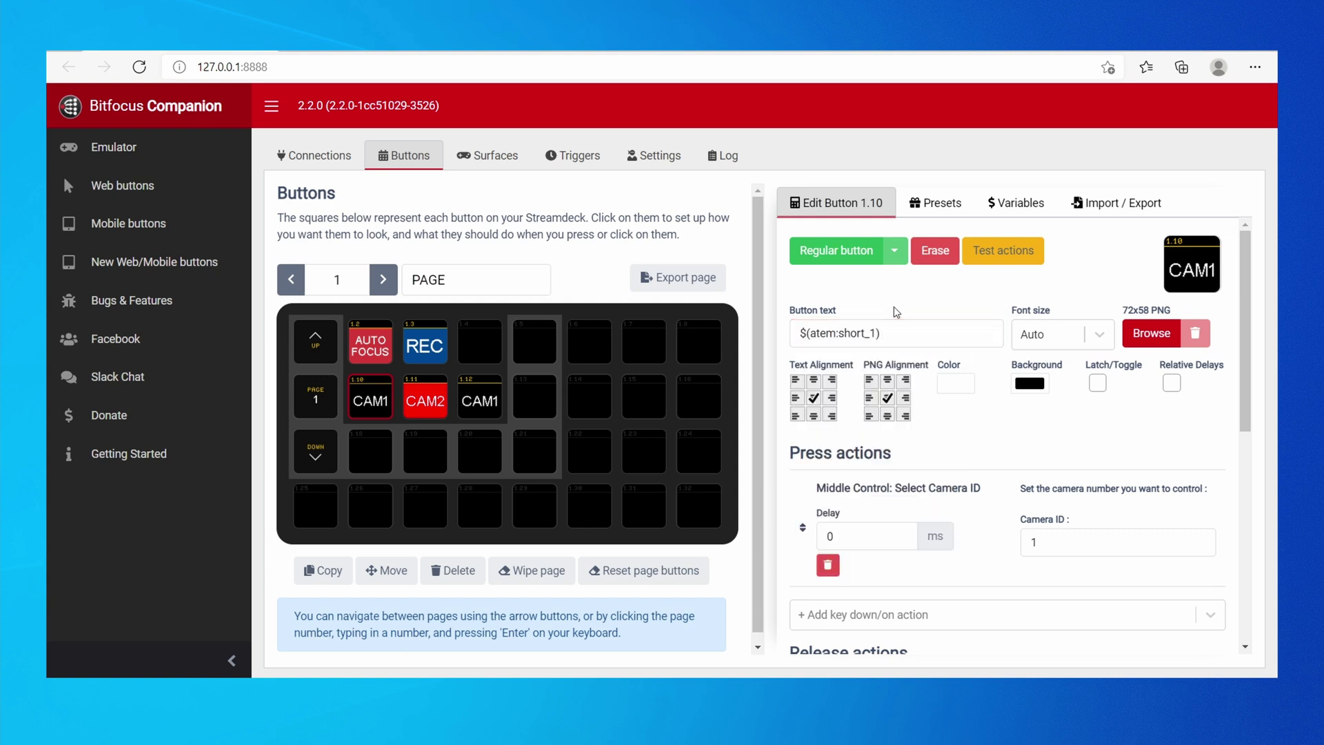
click(436, 405)
click(376, 403)
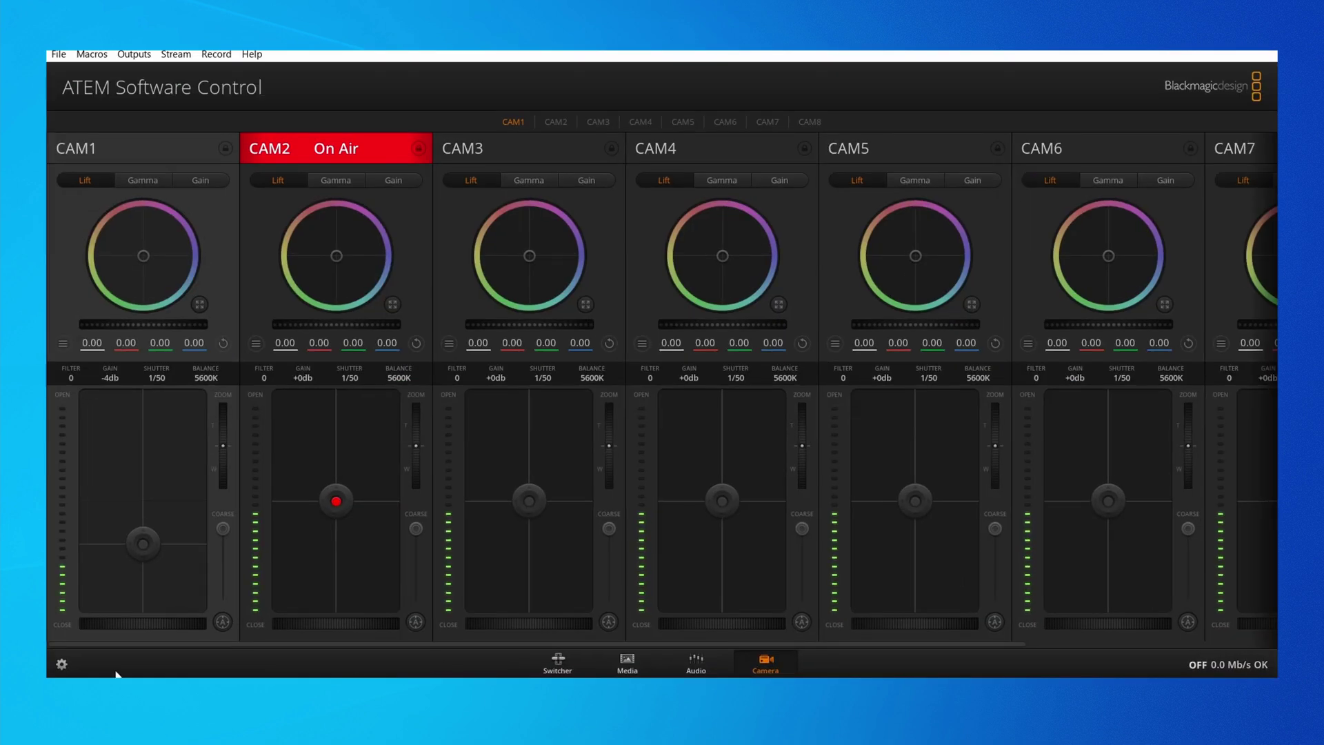
In ATEM Software Control, change the label of input 1 to NAME and save the settings
click(62, 664)
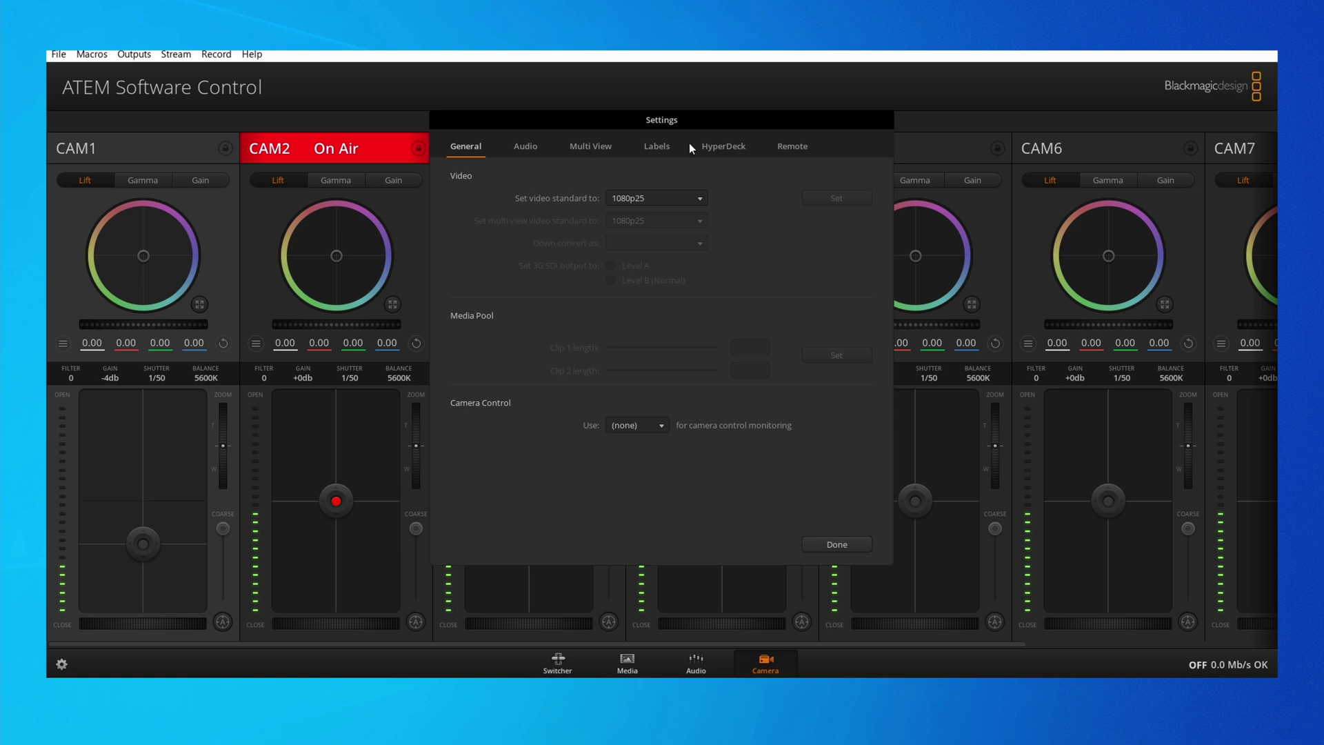
click(661, 147)
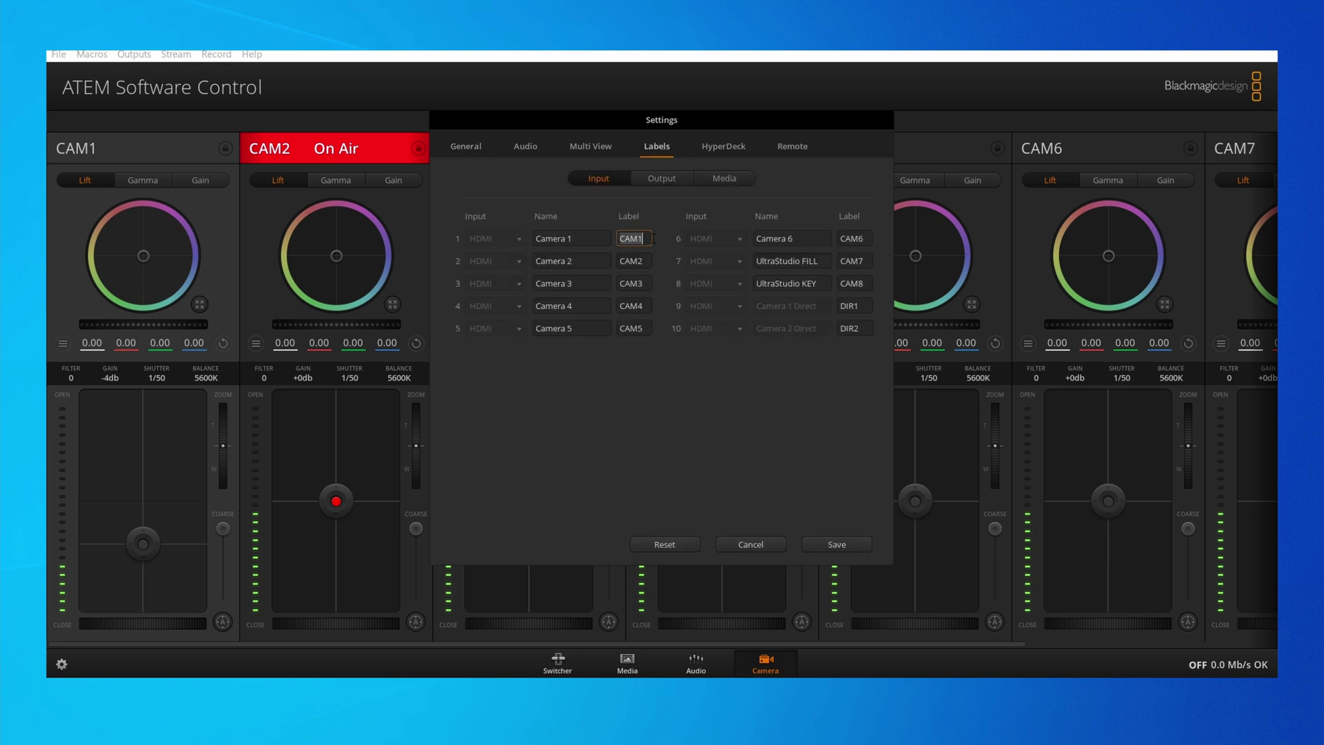
click(849, 543)
Switch back to Companion and check the source name shown on button 1.10
key(alt+Tab)
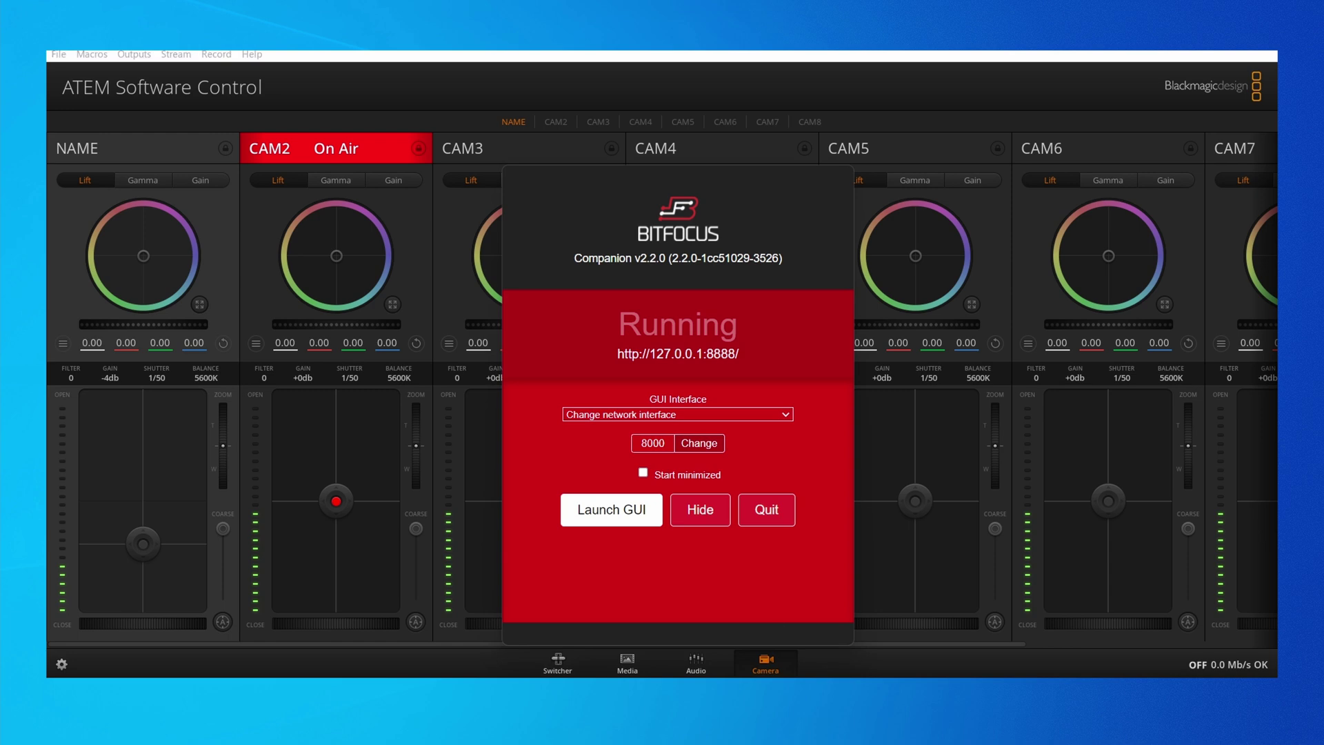
key(alt+Tab)
click(405, 403)
click(366, 403)
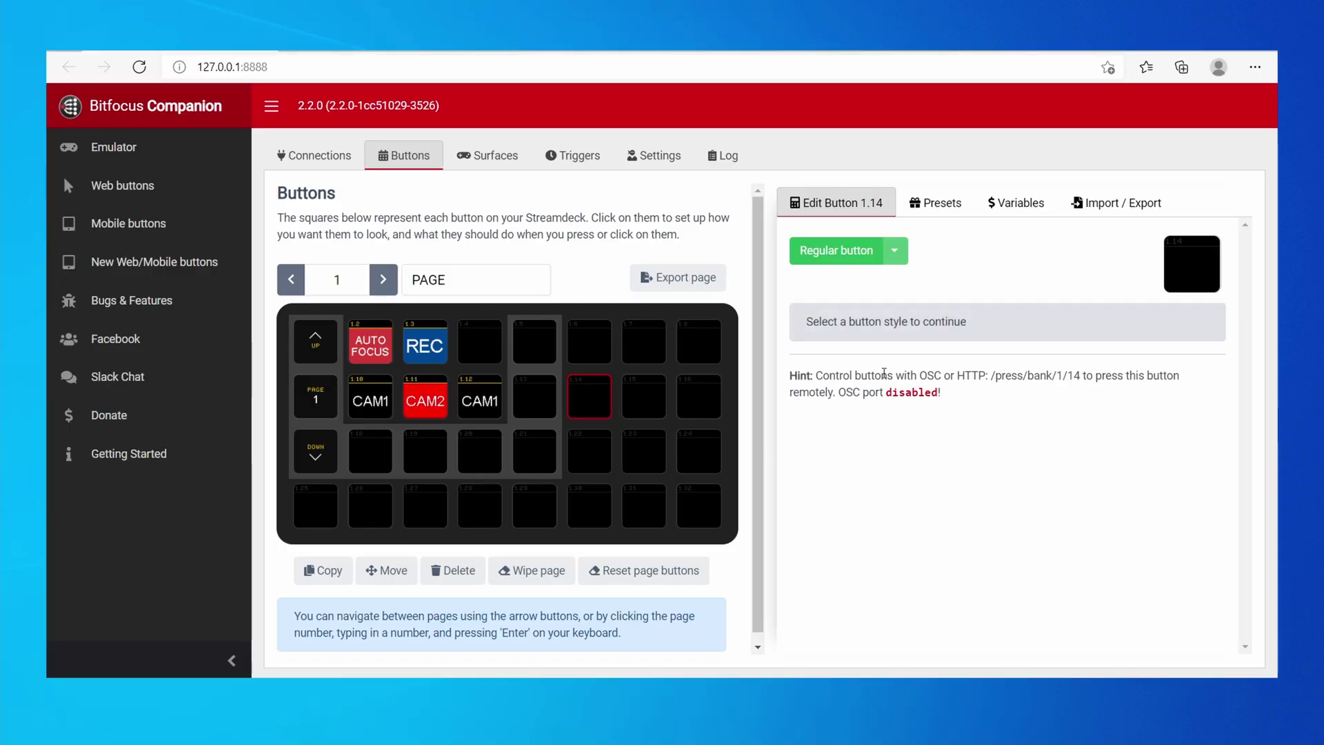
Make button 1.14 a regular button with the text PAN LEFT
click(842, 253)
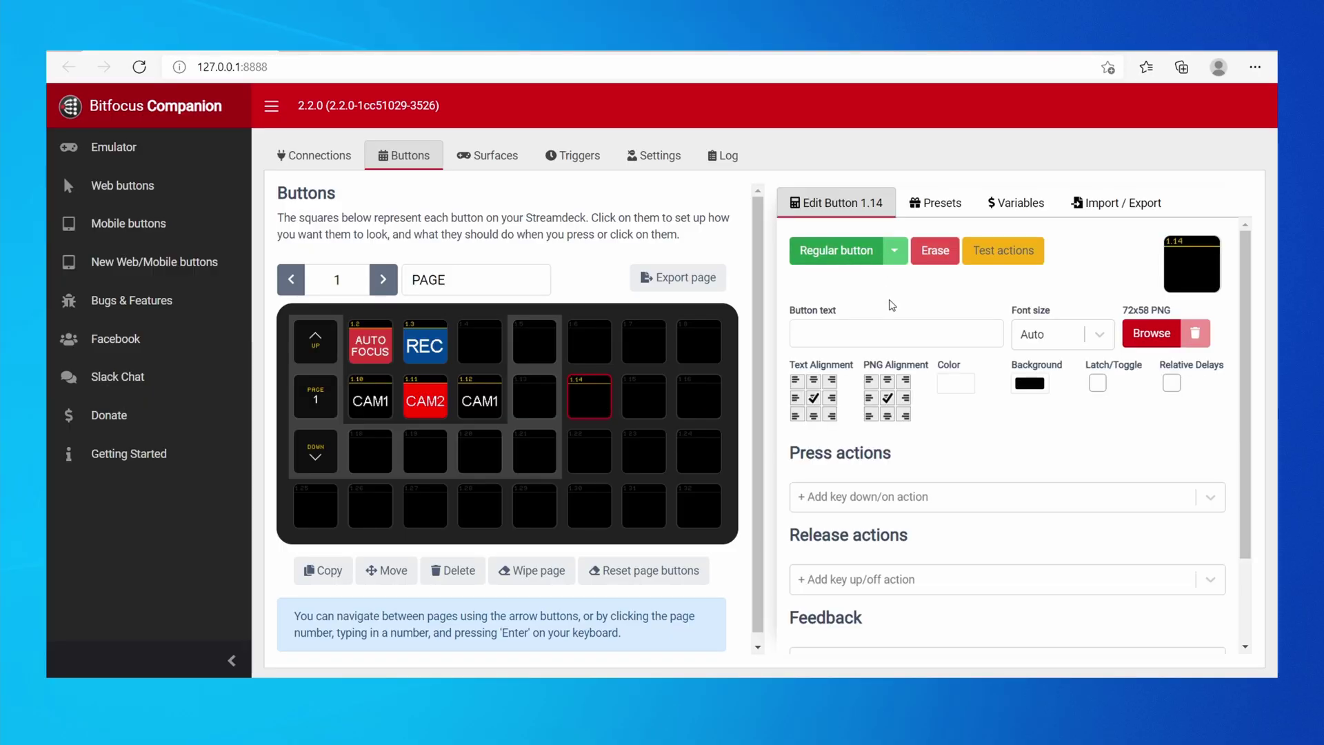
text(PAN LM)
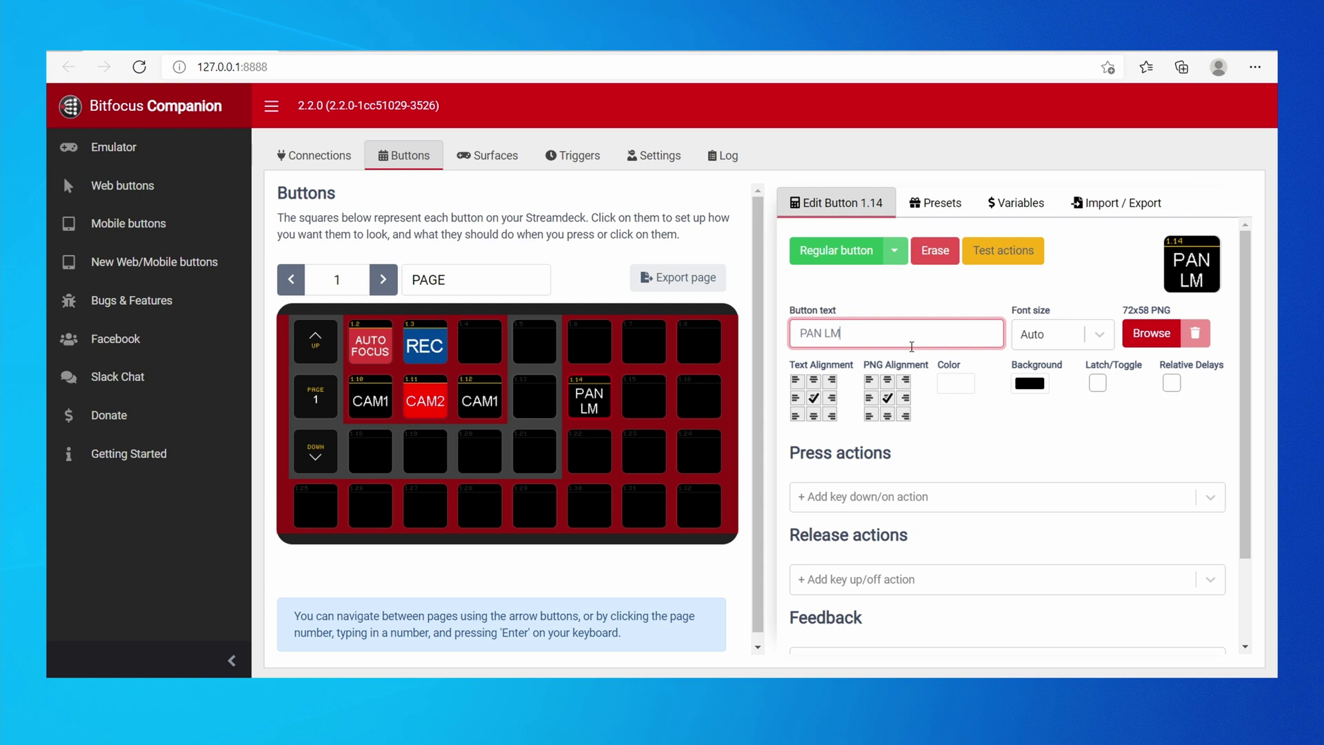
key(BackSpace)
text(EFT)
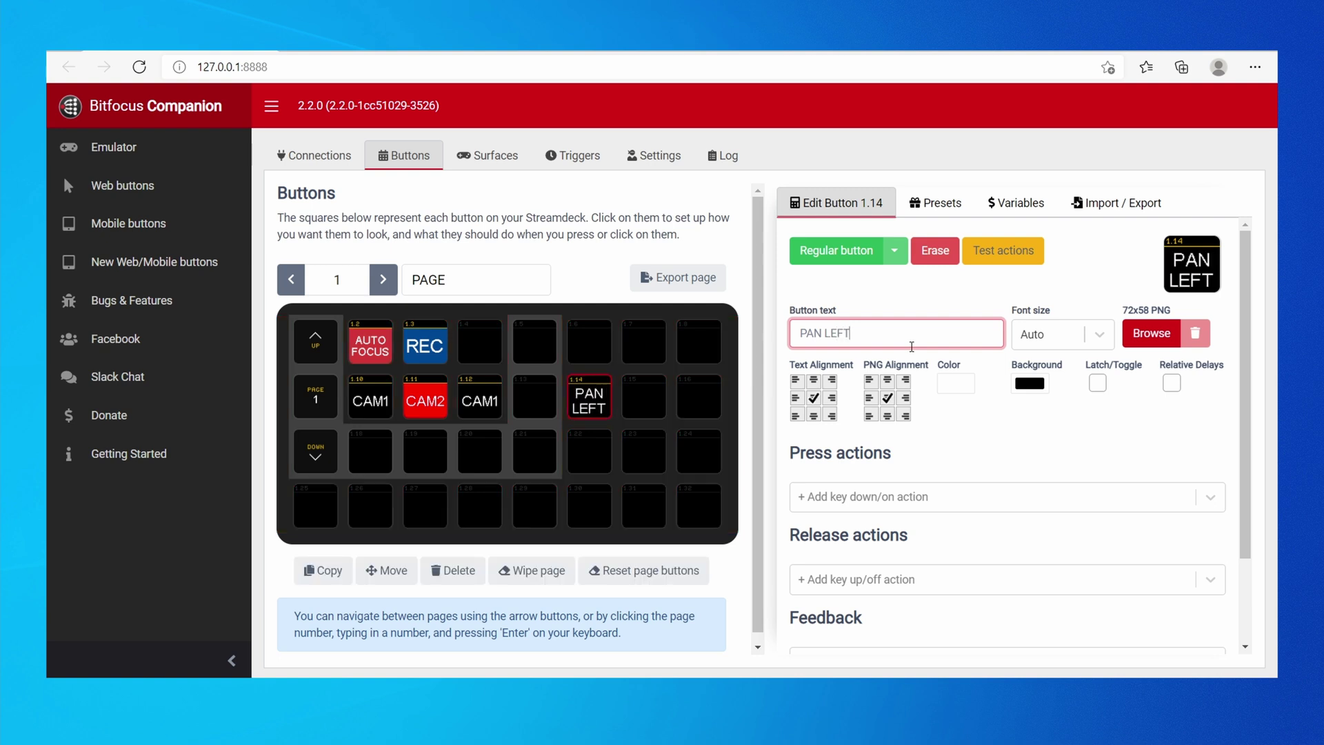
Add the press action "Middle Control: Send Gimbal Action" to the PAN LEFT button with its action set to Pan Left
click(915, 492)
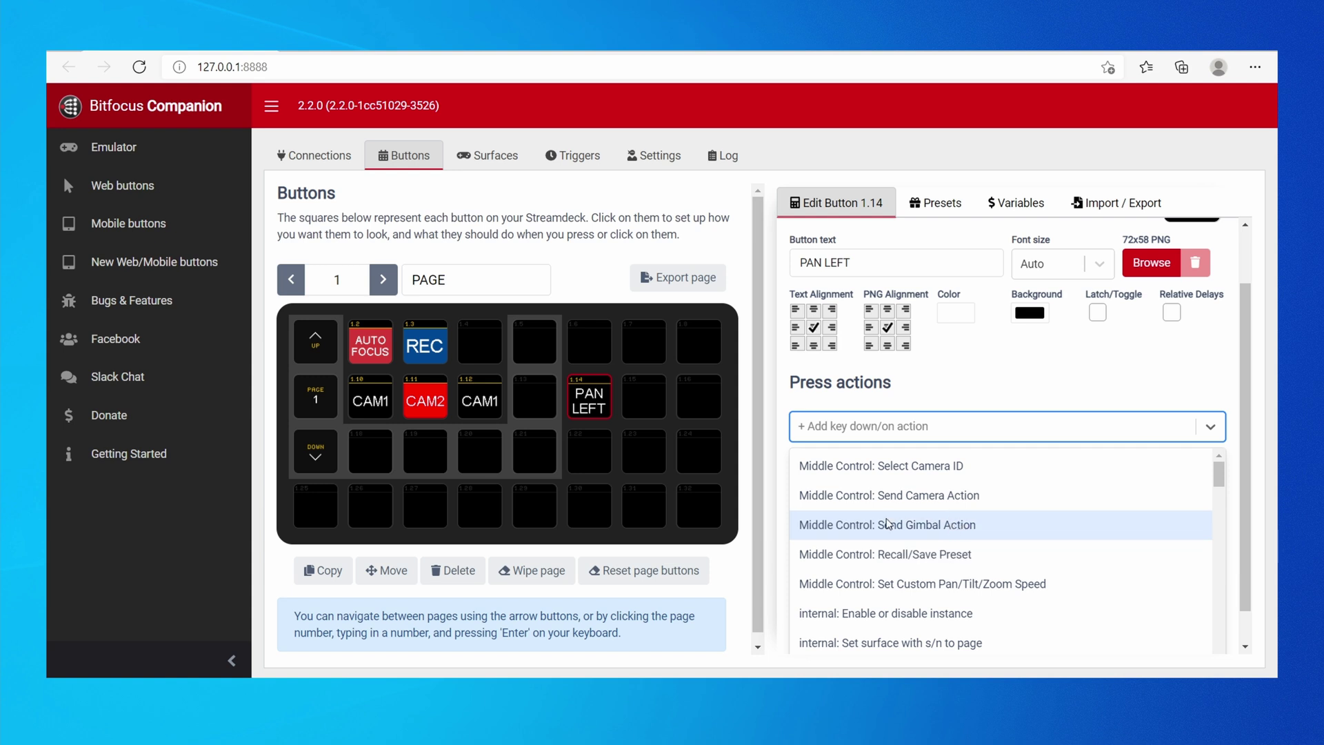
click(929, 525)
click(1073, 430)
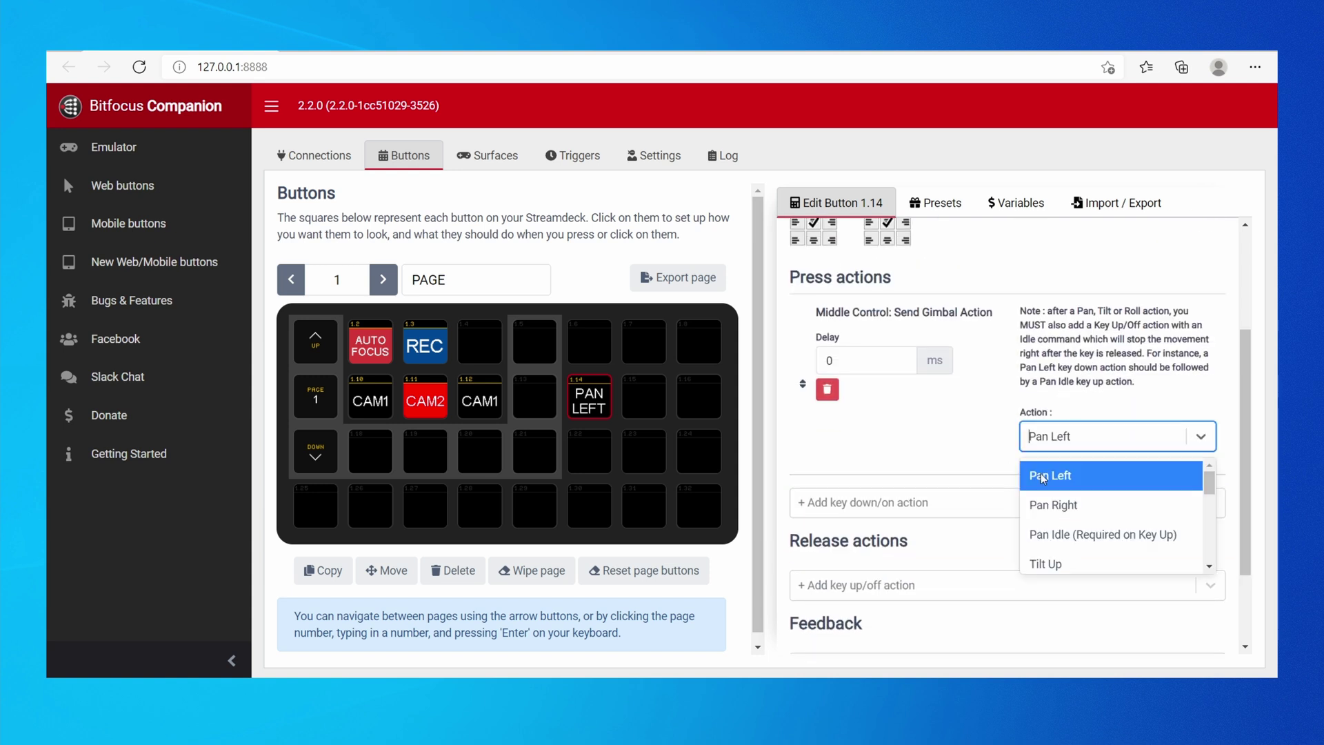
click(1071, 477)
Add the release action "Middle Control: Send Gimbal Action" to the PAN LEFT button with its action set to Pan Idle (Required on Key Up)
scroll(934, 464, down, 1)
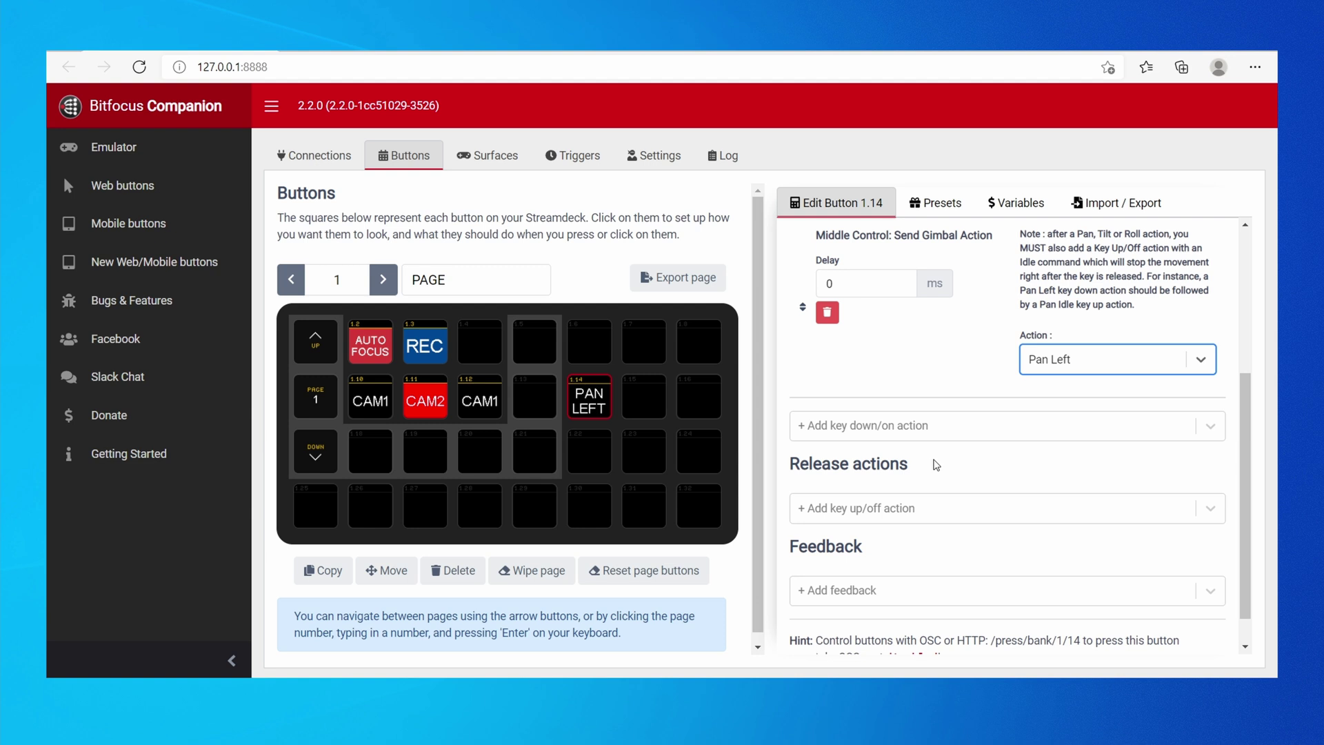
click(896, 511)
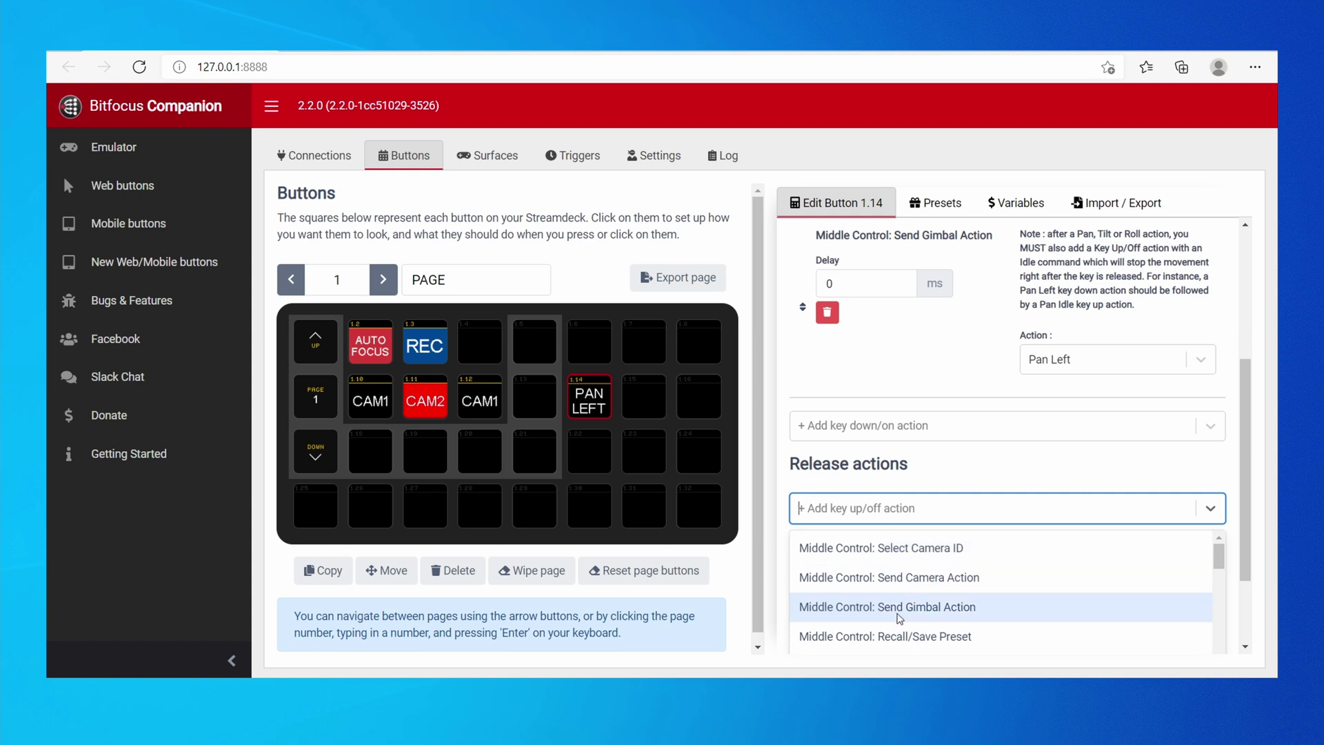
scroll(903, 614, down, 1)
click(924, 599)
scroll(1008, 538, down, 1)
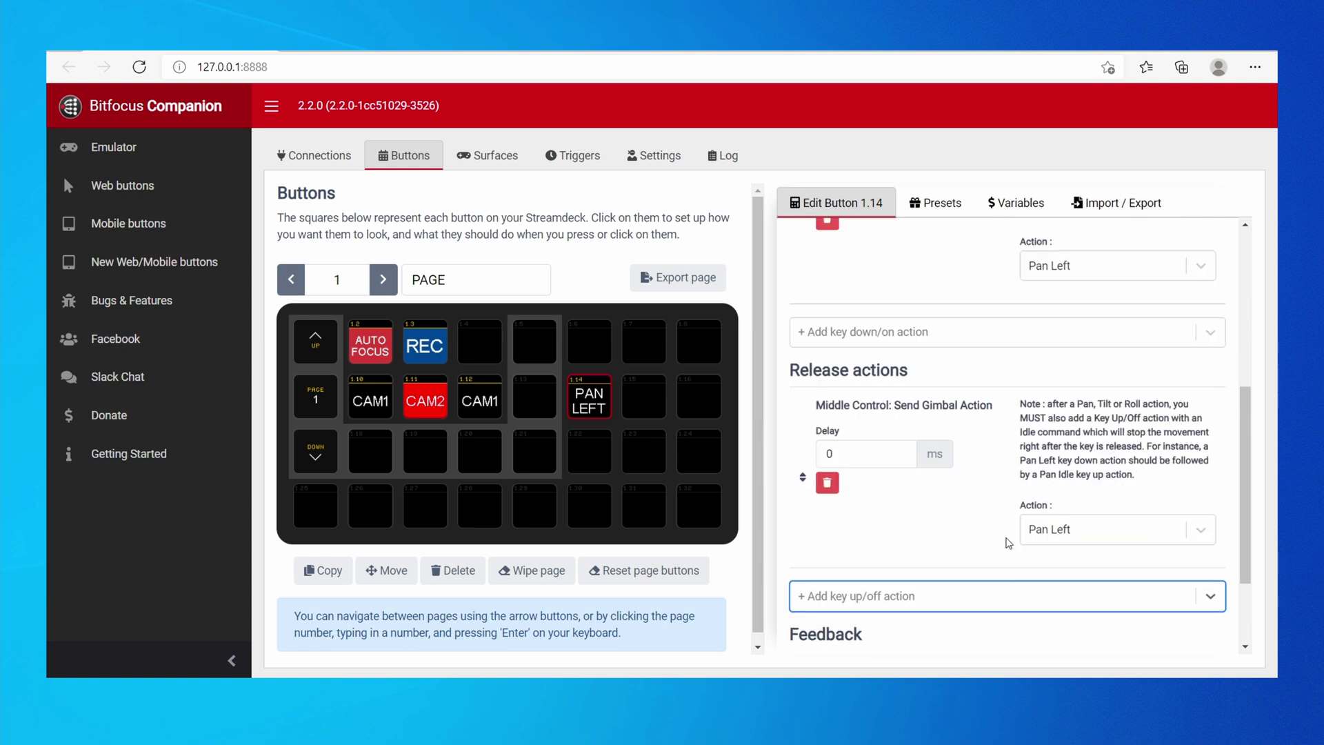
scroll(1008, 541, up, 5)
scroll(1009, 542, down, 3)
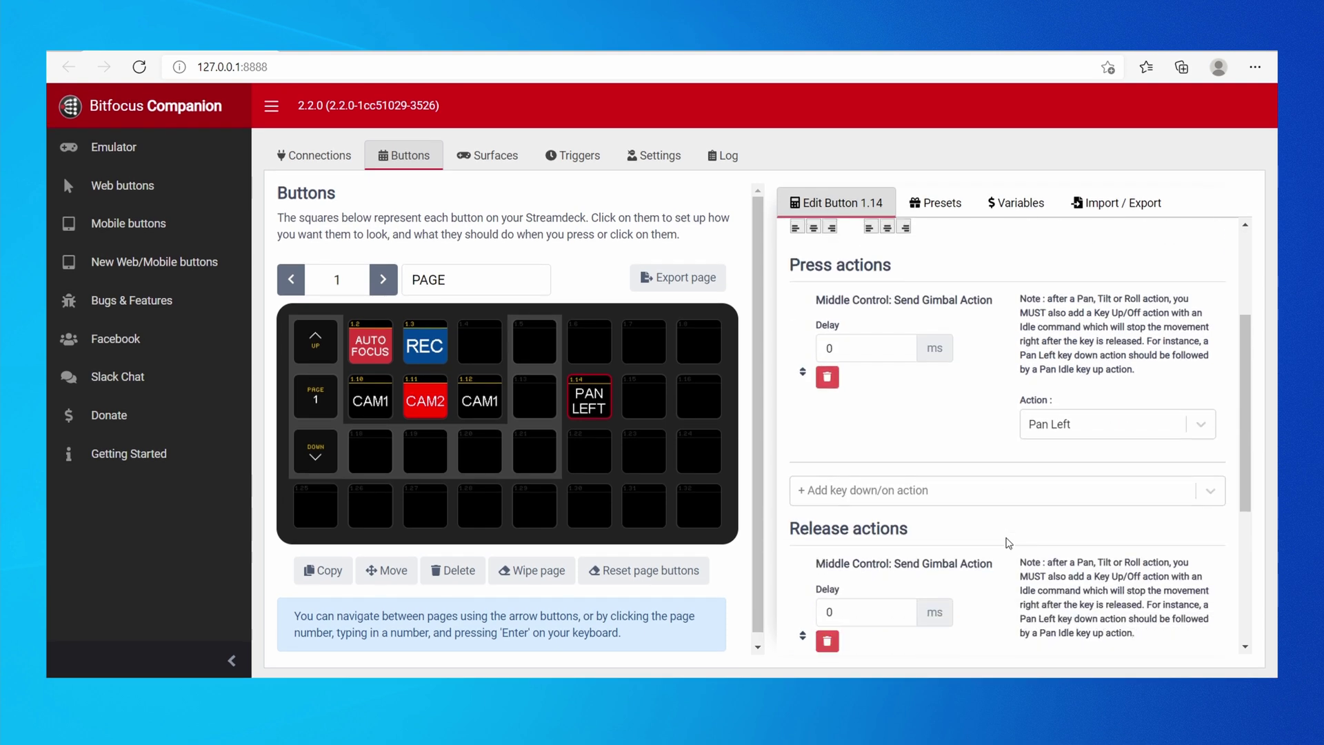
scroll(1008, 543, down, 2)
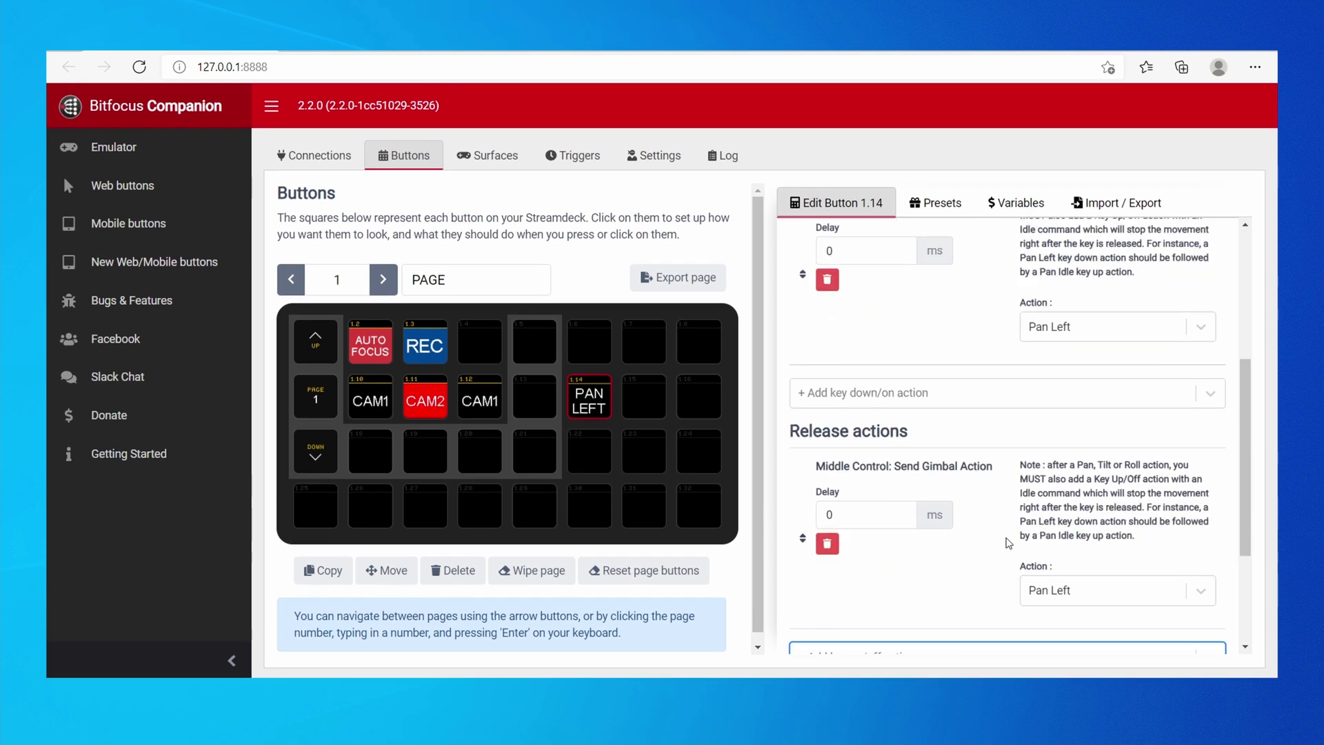
click(1116, 586)
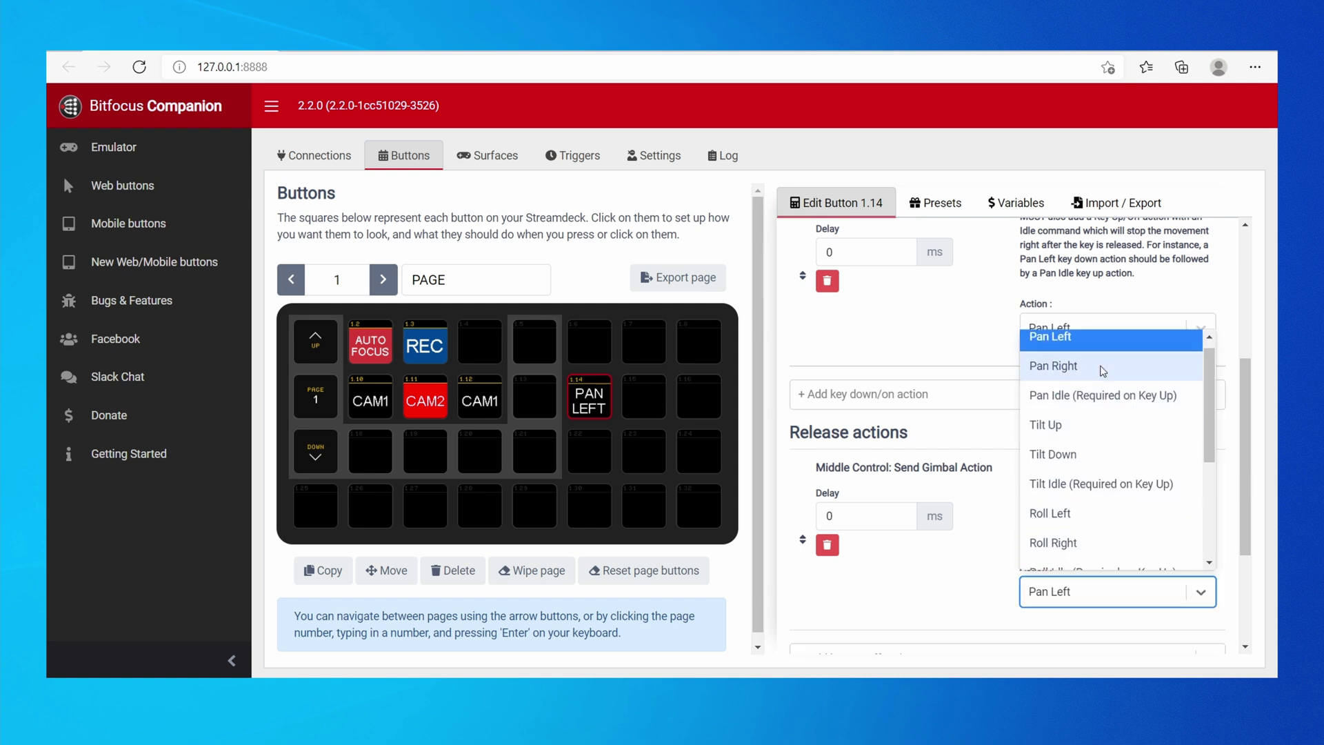
click(1087, 396)
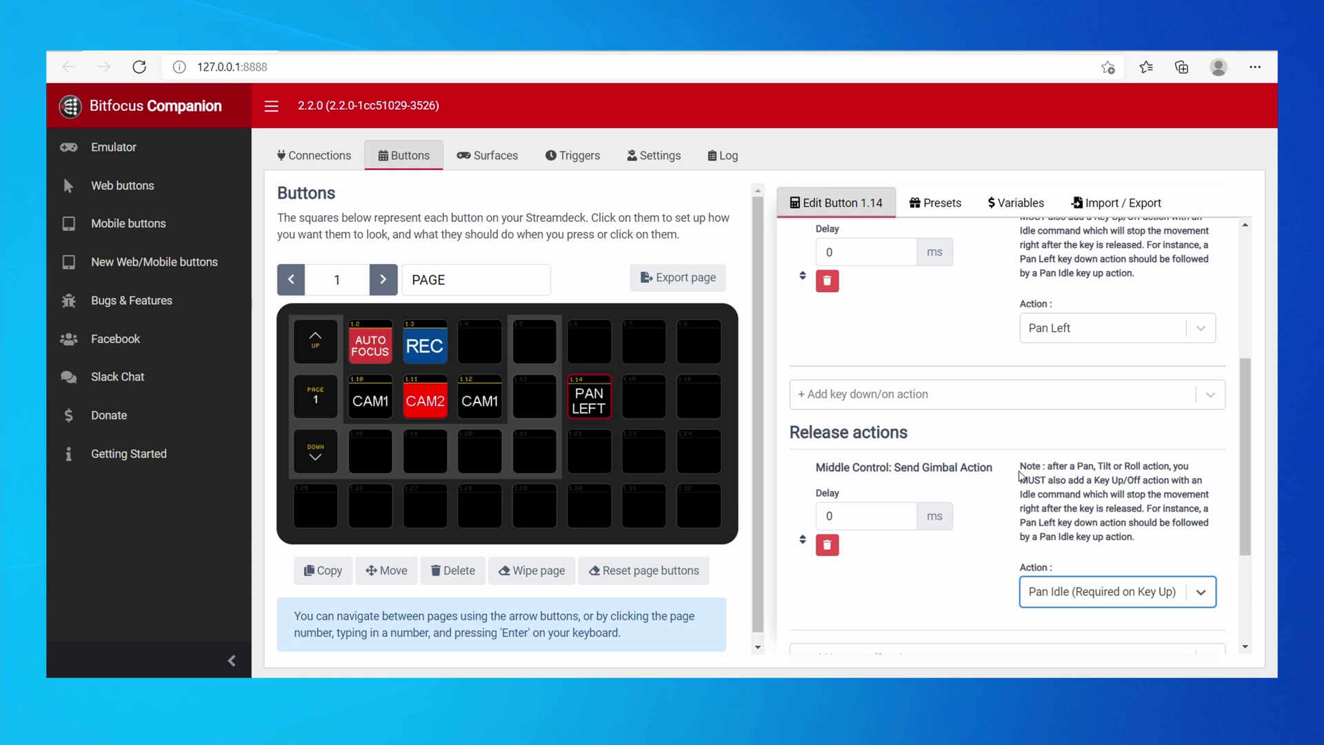
scroll(1021, 476, up, 4)
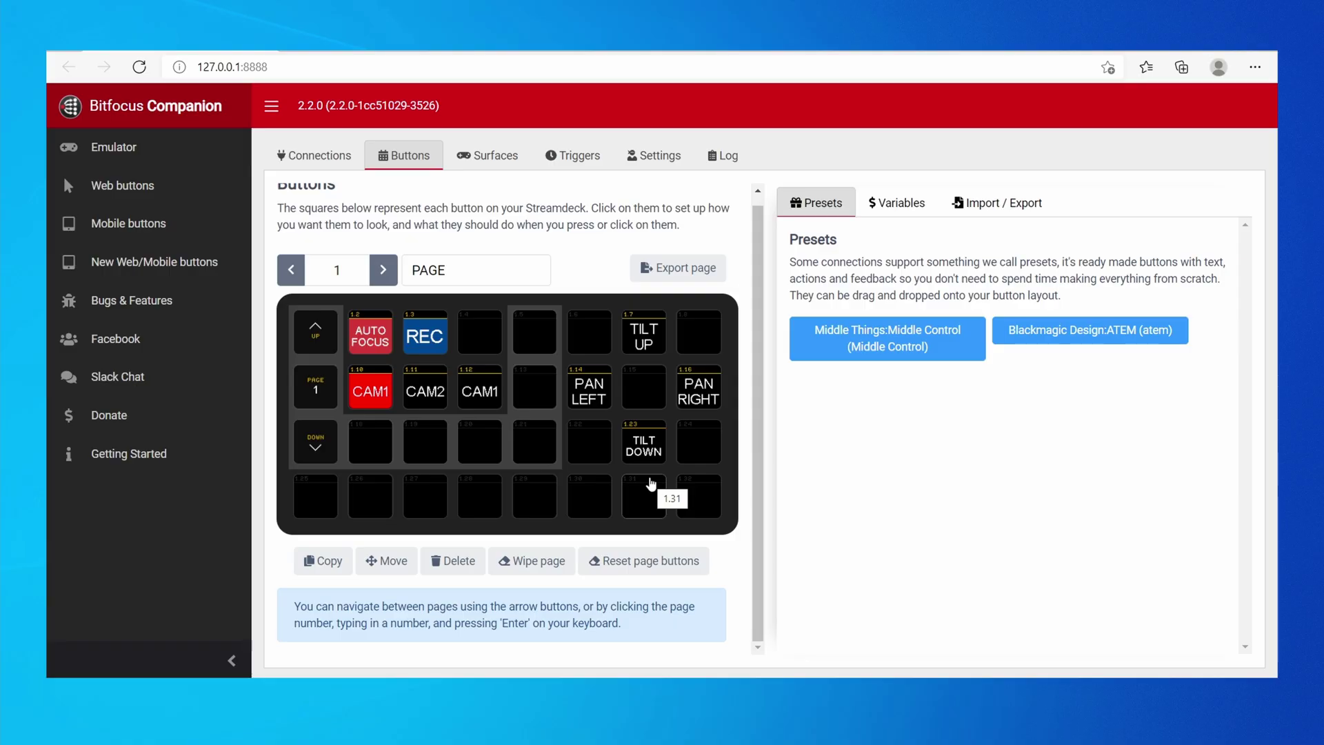
Make button 1.30 a regular button with the text "SPEED +"
click(600, 500)
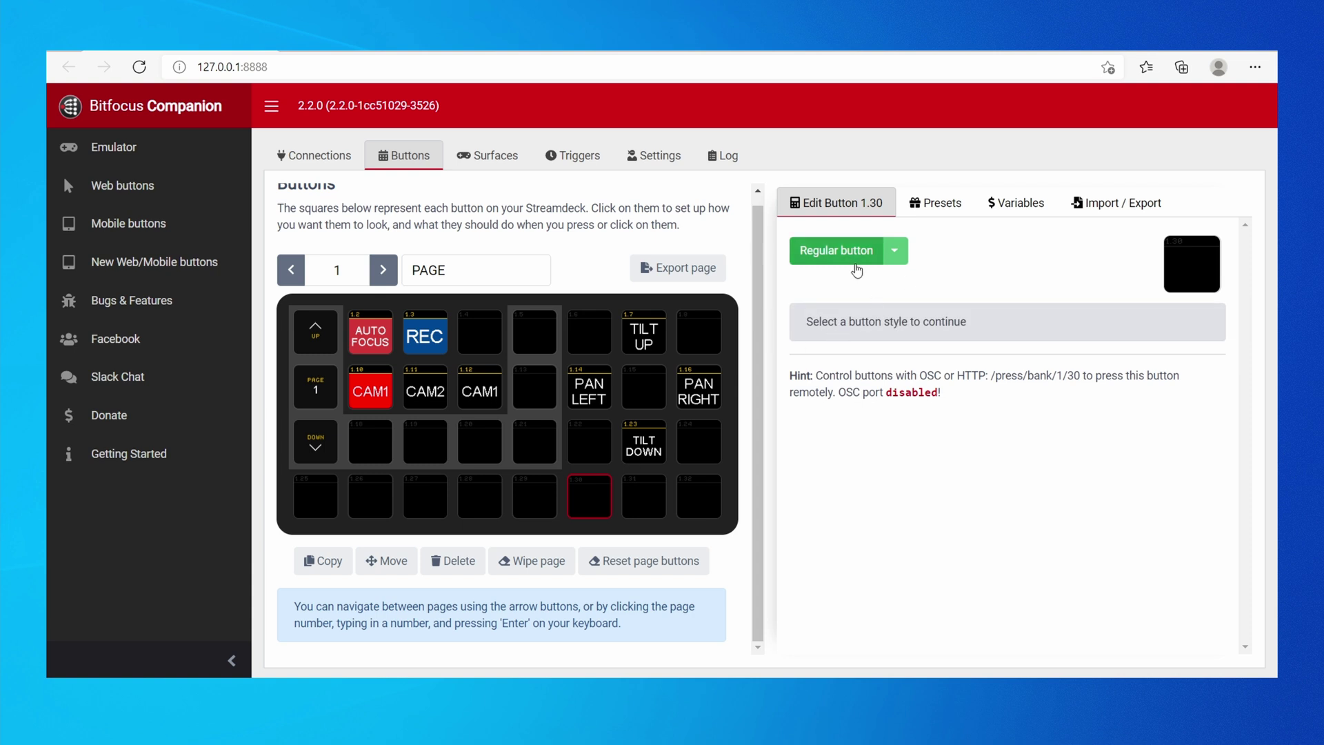
click(856, 263)
scroll(934, 356, down, 2)
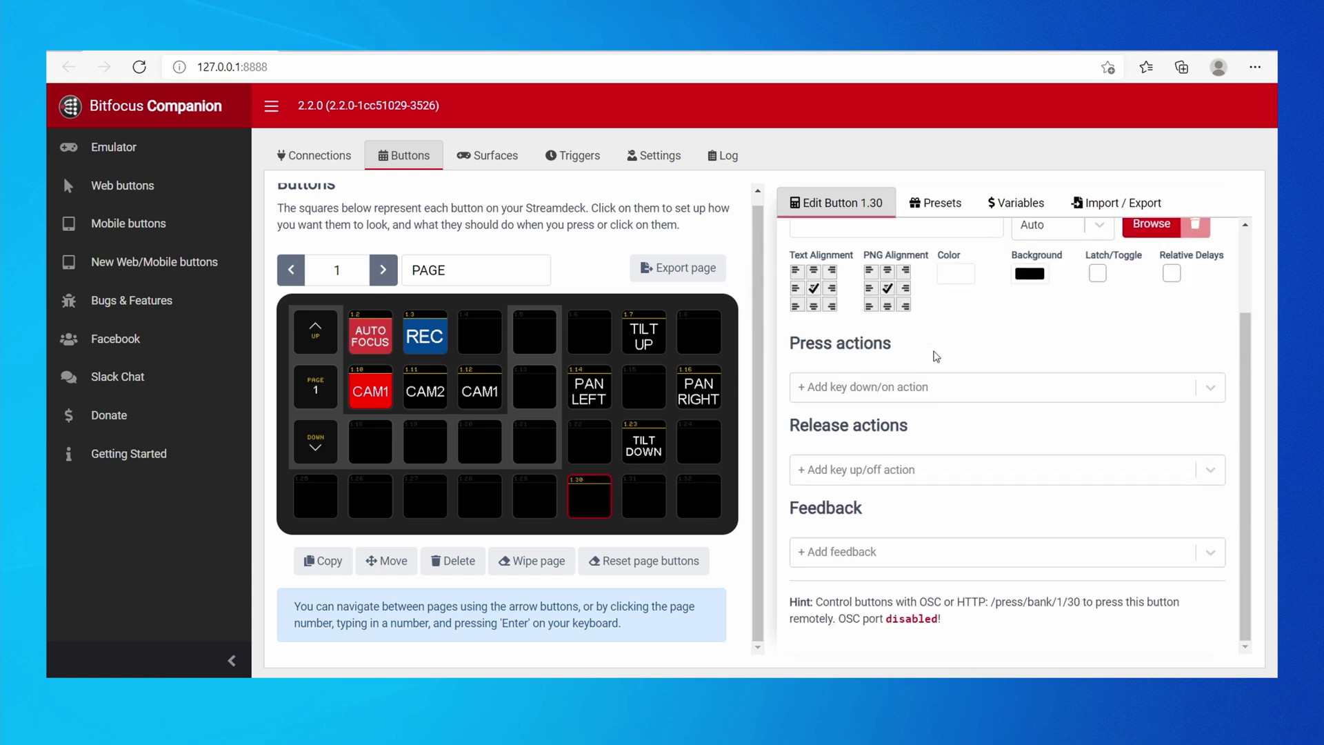
click(918, 233)
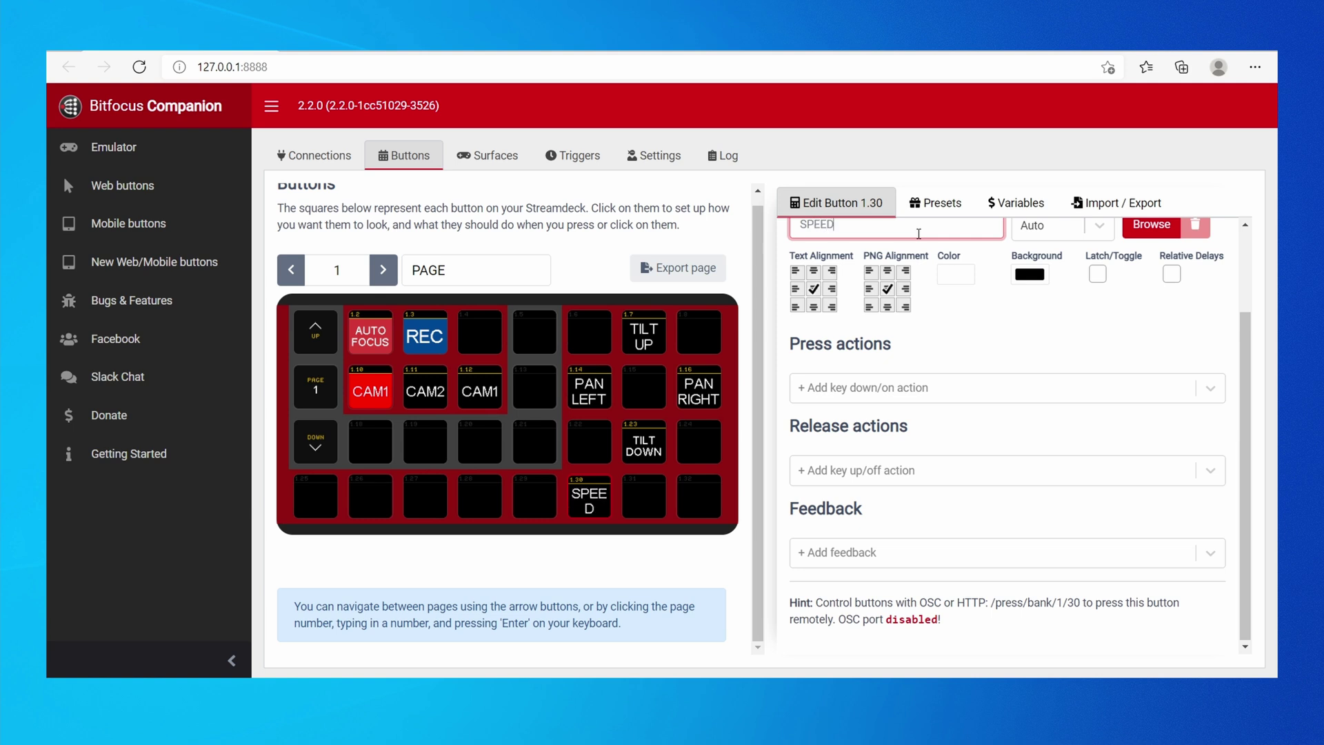
Add the press action "Middle Control: Send Gimbal Action" to the SPEED + button with its action set to Pan/Tilt Speed Increase
click(857, 387)
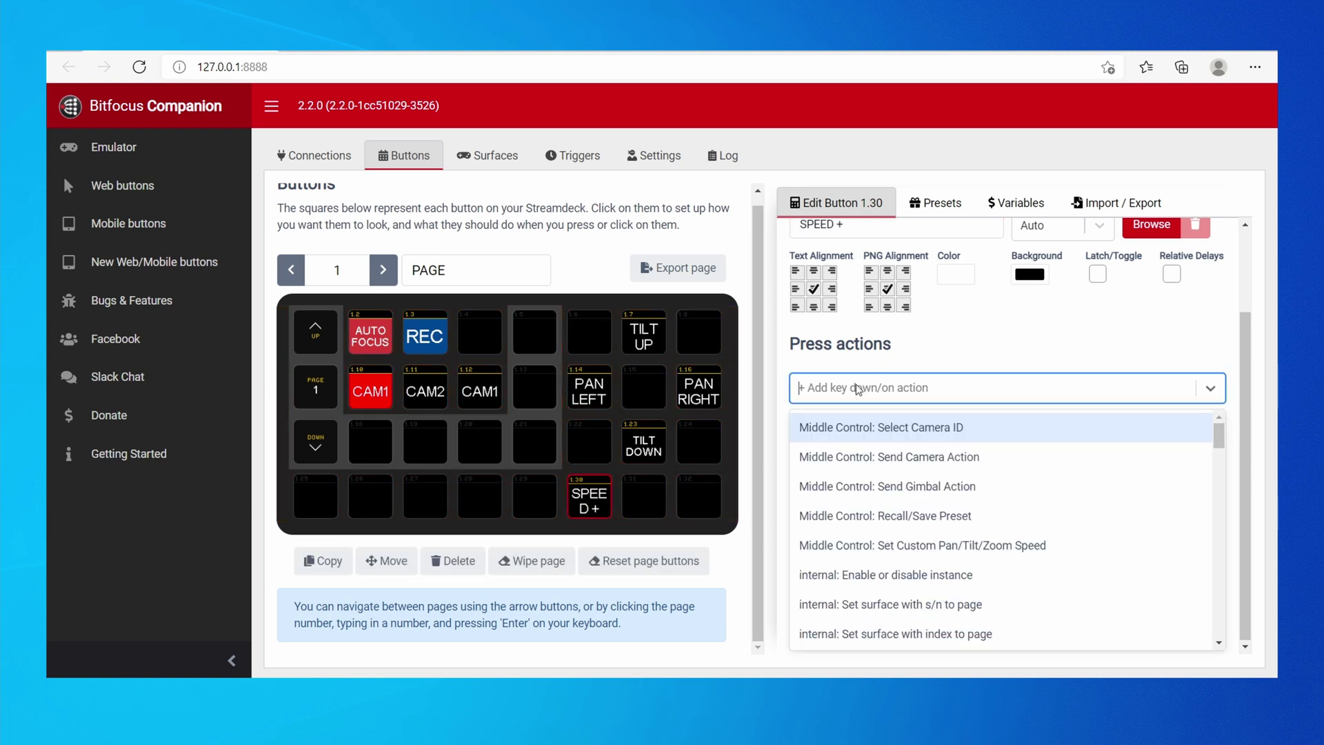
click(930, 487)
click(1073, 504)
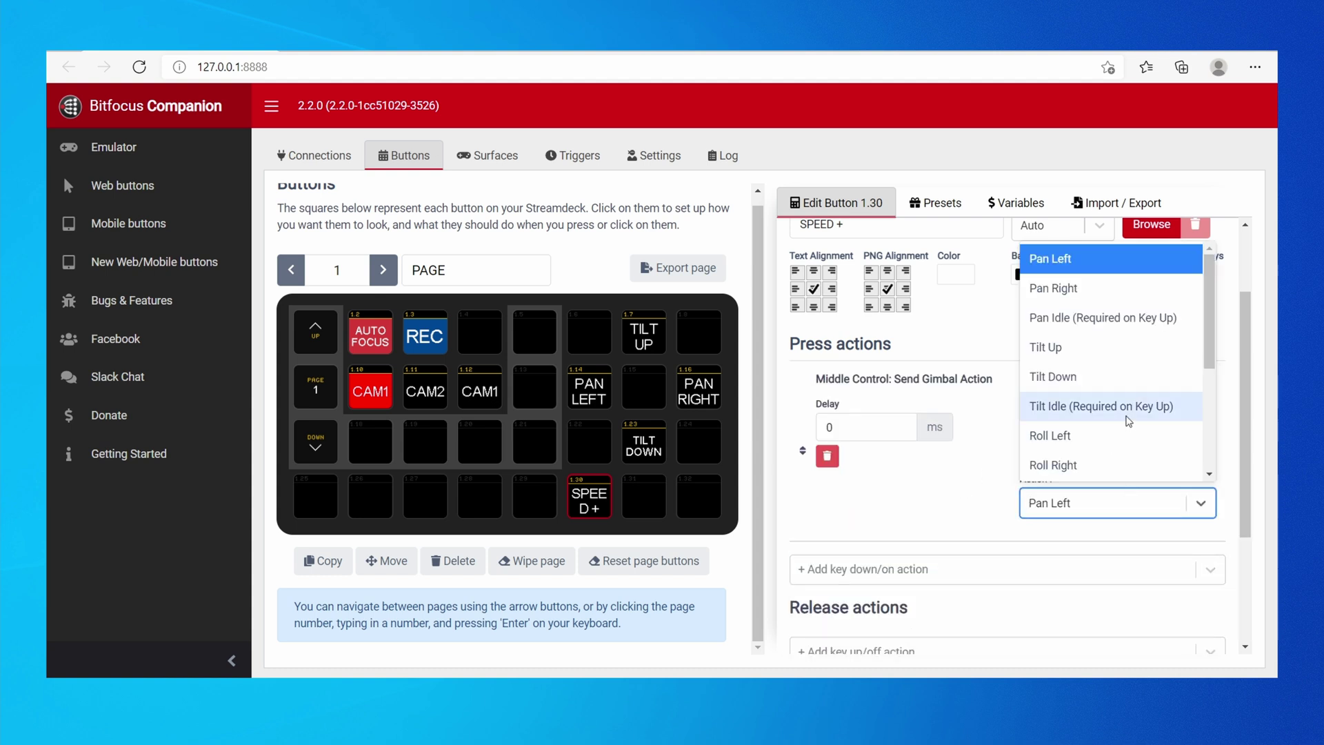
scroll(1128, 421, down, 3)
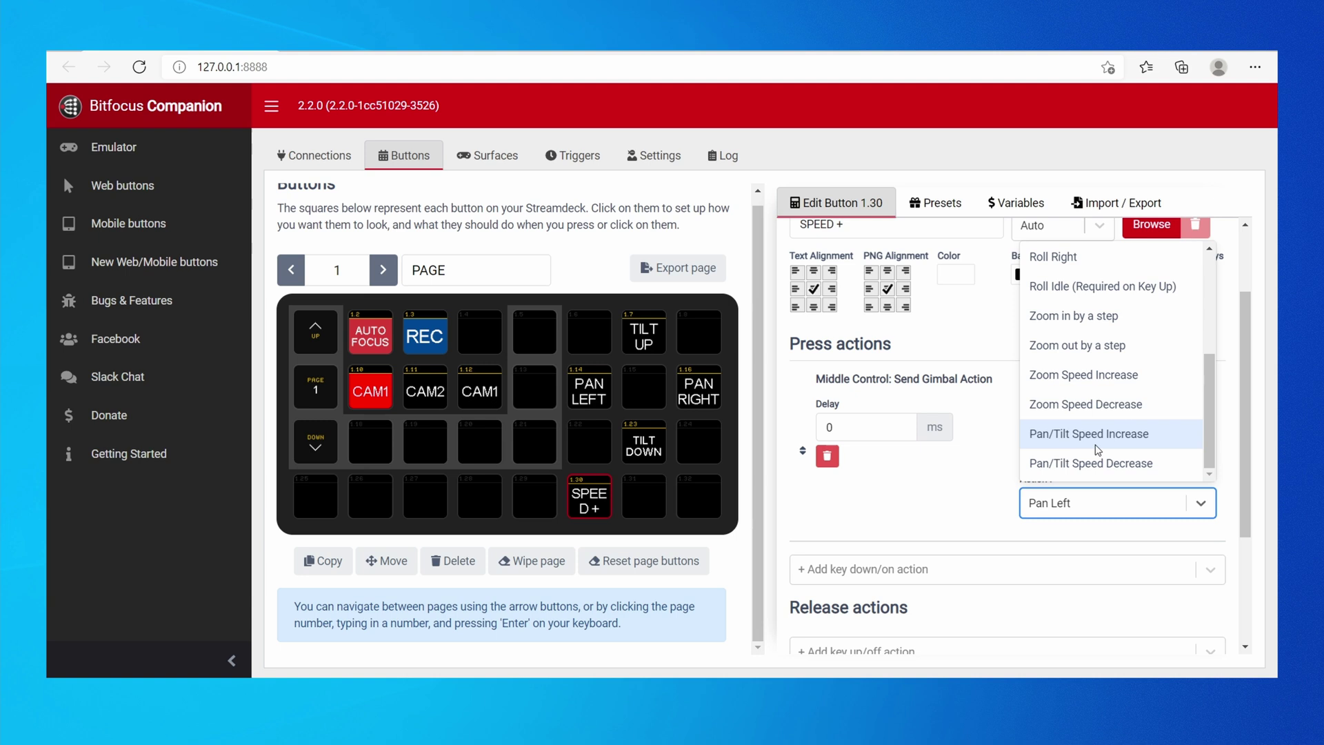
click(1096, 444)
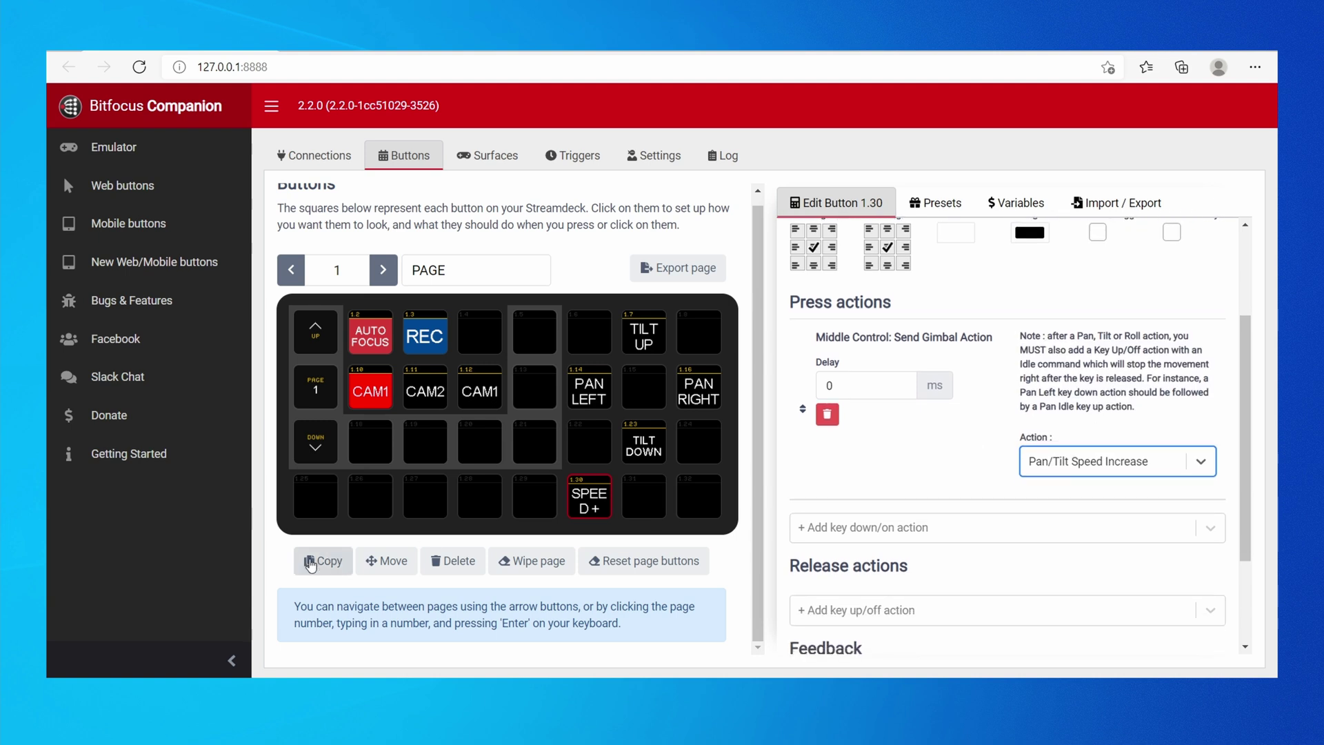
Copy the SPEED + button to slot 1.31 and change the copy's text to "SPEED -"
click(323, 561)
click(587, 498)
click(641, 498)
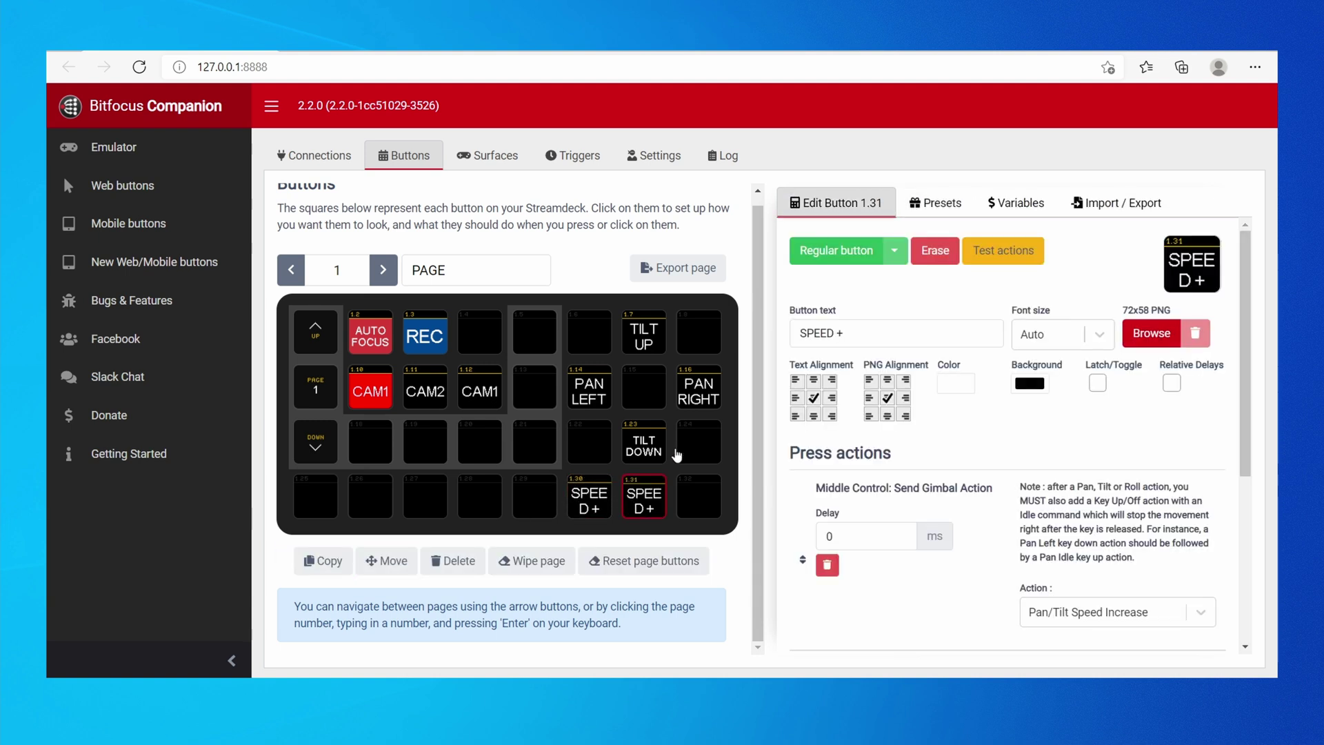
key(BackSpace)
text(6)
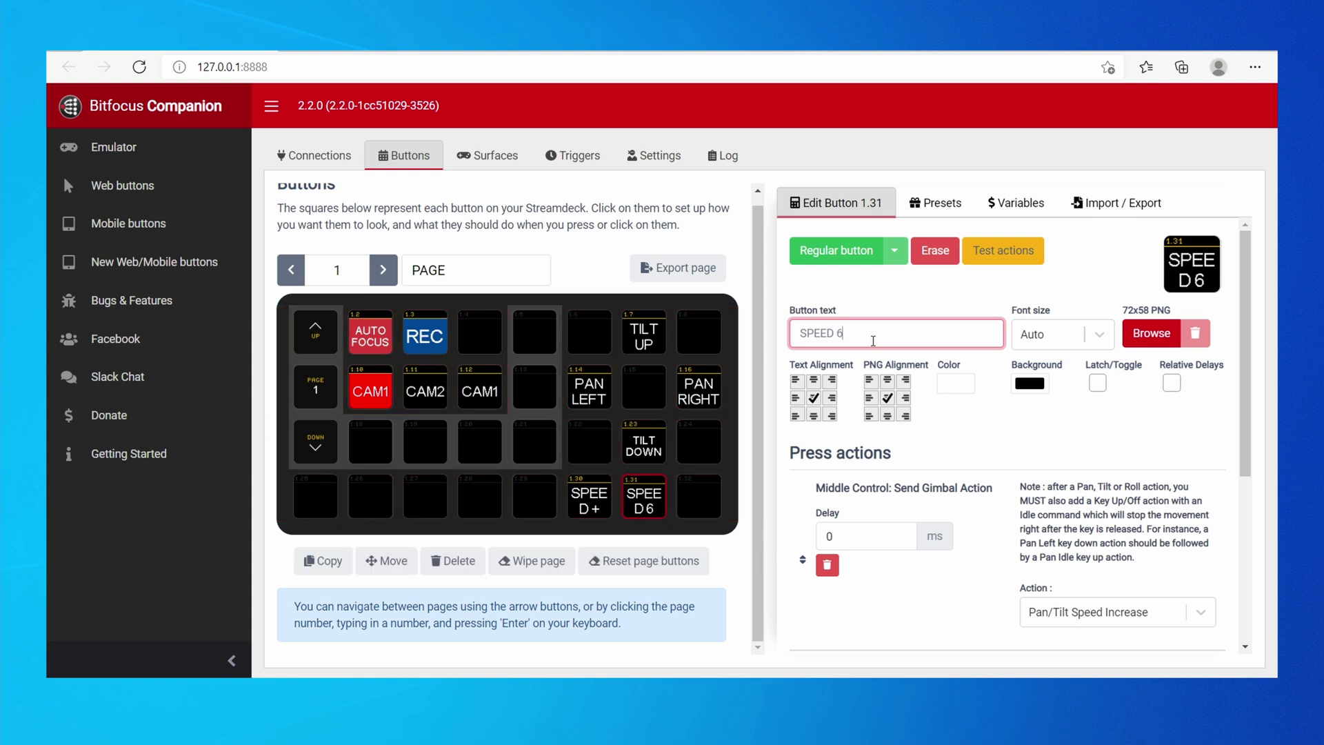
Set the gimbal press action of the SPEED - button to Pan/Tilt Speed Decrease
scroll(968, 382, down, 2)
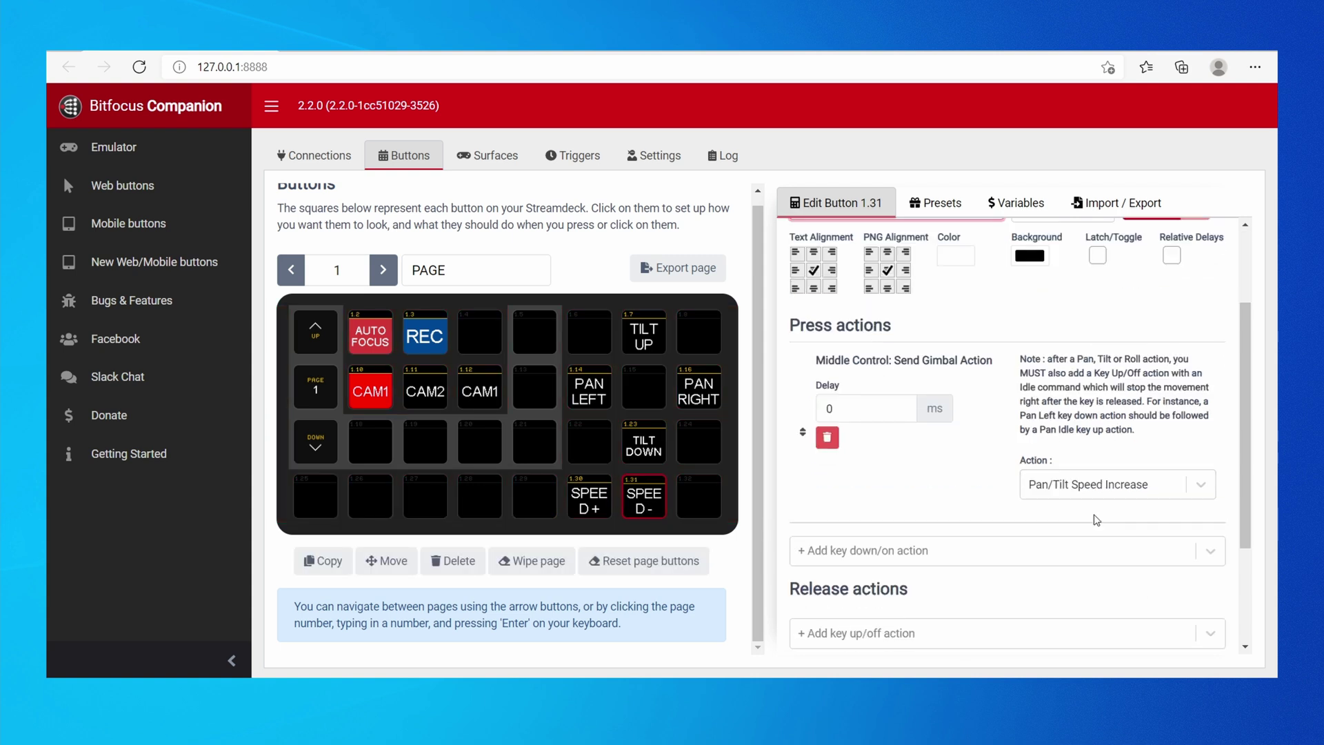
click(1116, 486)
scroll(1108, 435, down, 2)
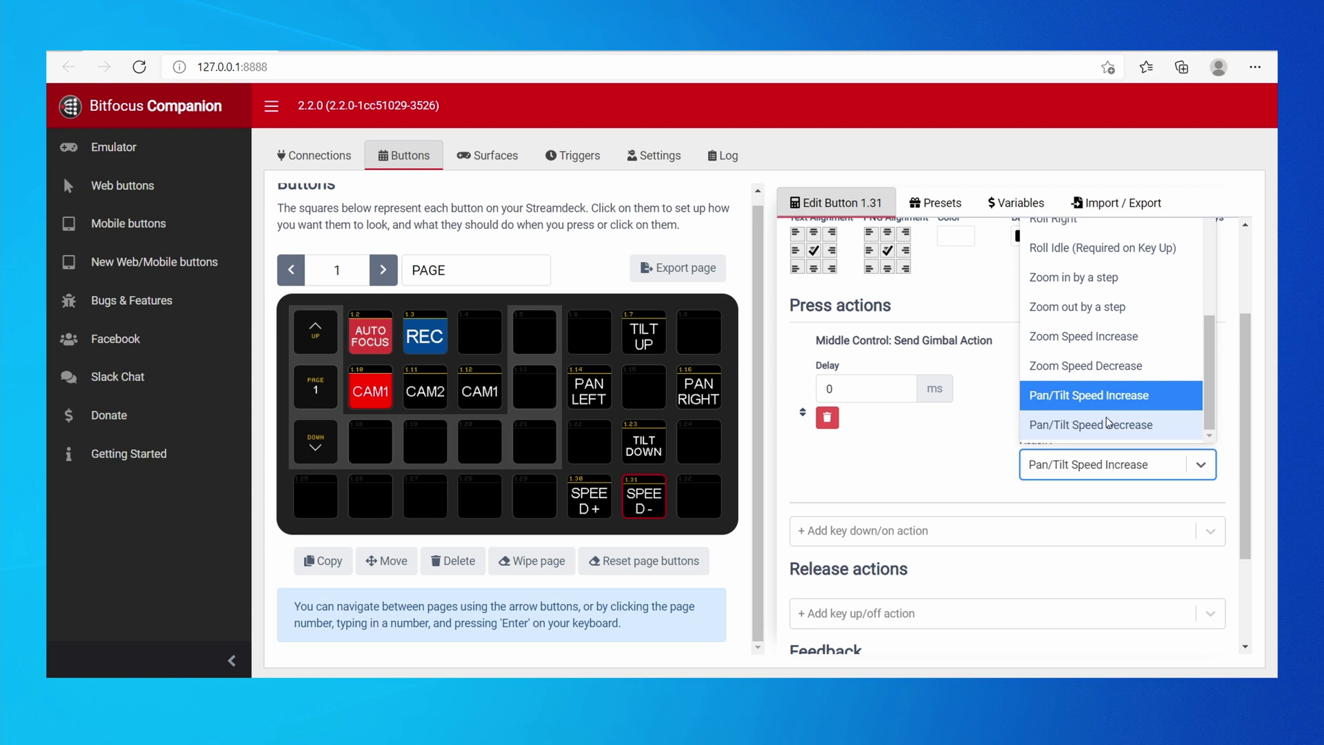
click(1106, 424)
scroll(975, 444, up, 1)
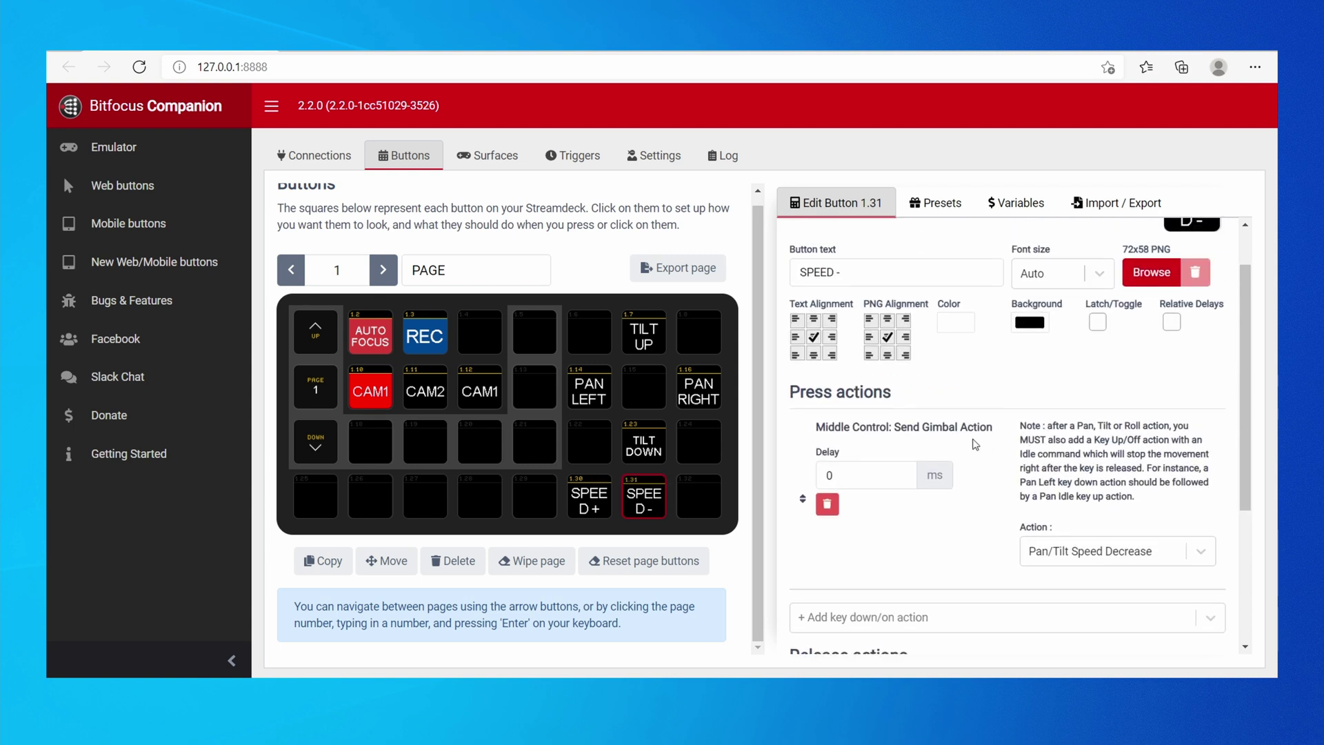
key(alt+Tab)
click(163, 282)
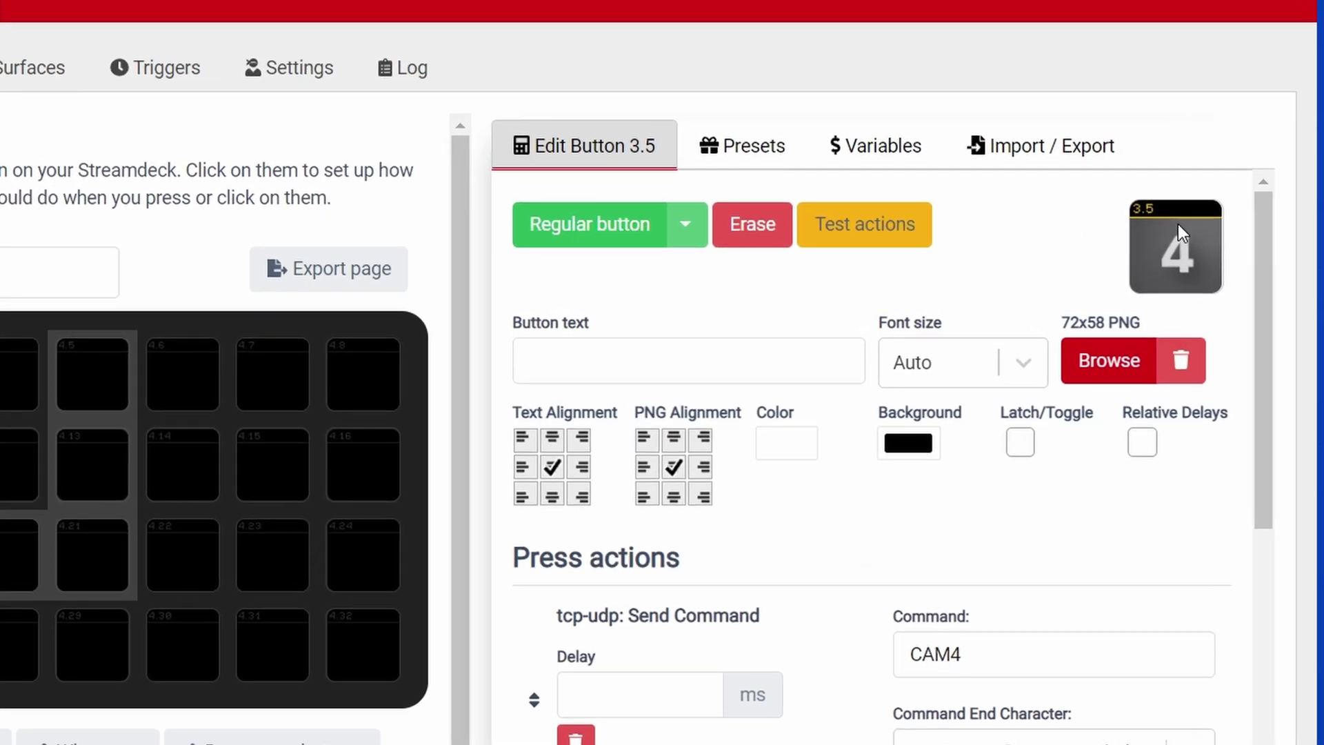
click(1109, 360)
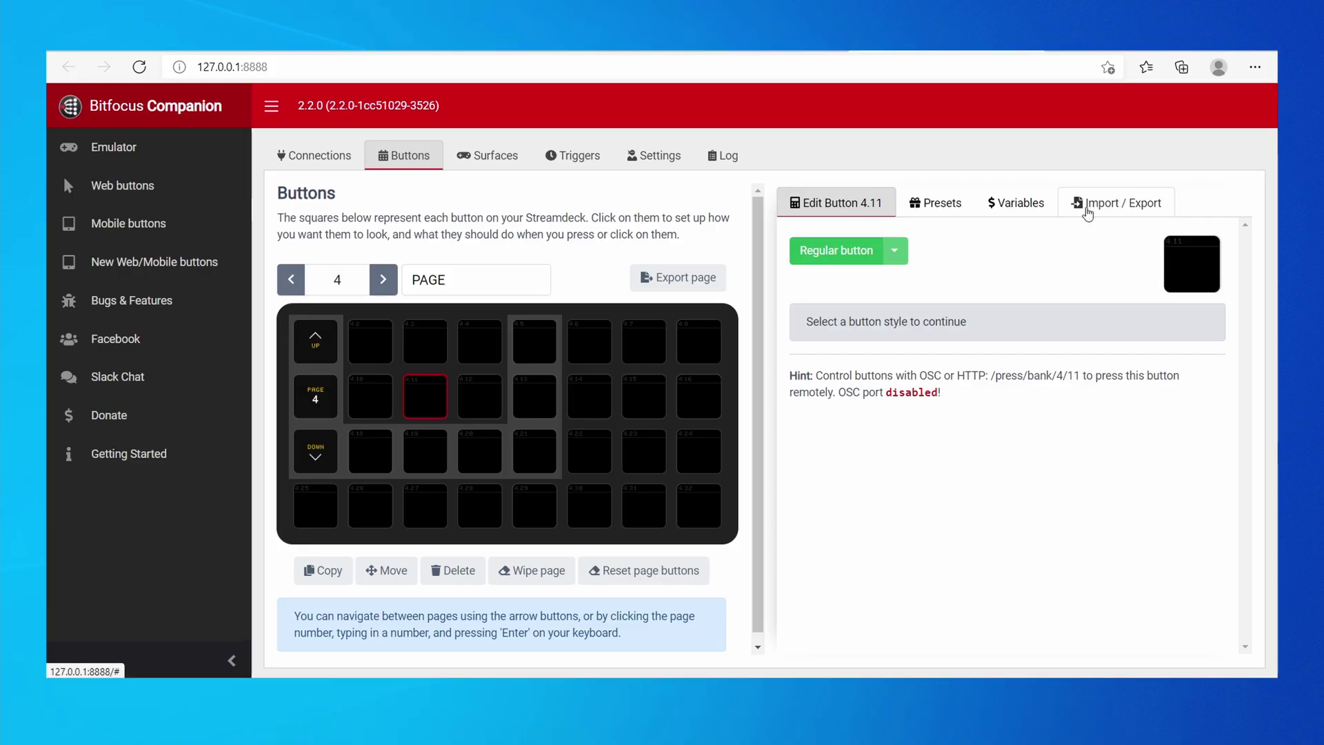
Import the configuration file MiddleThings_Preset.companionconfig into page 4, creating new instances for its connections
click(1128, 200)
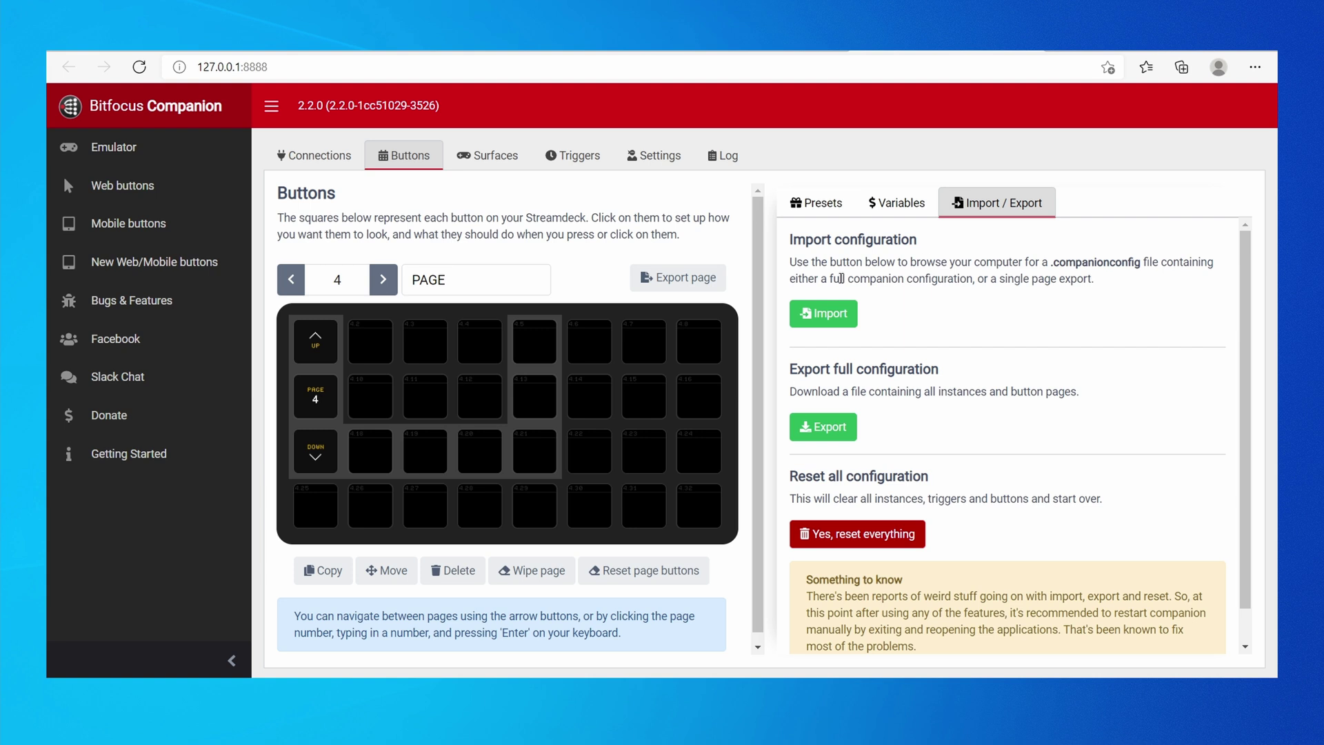
click(830, 318)
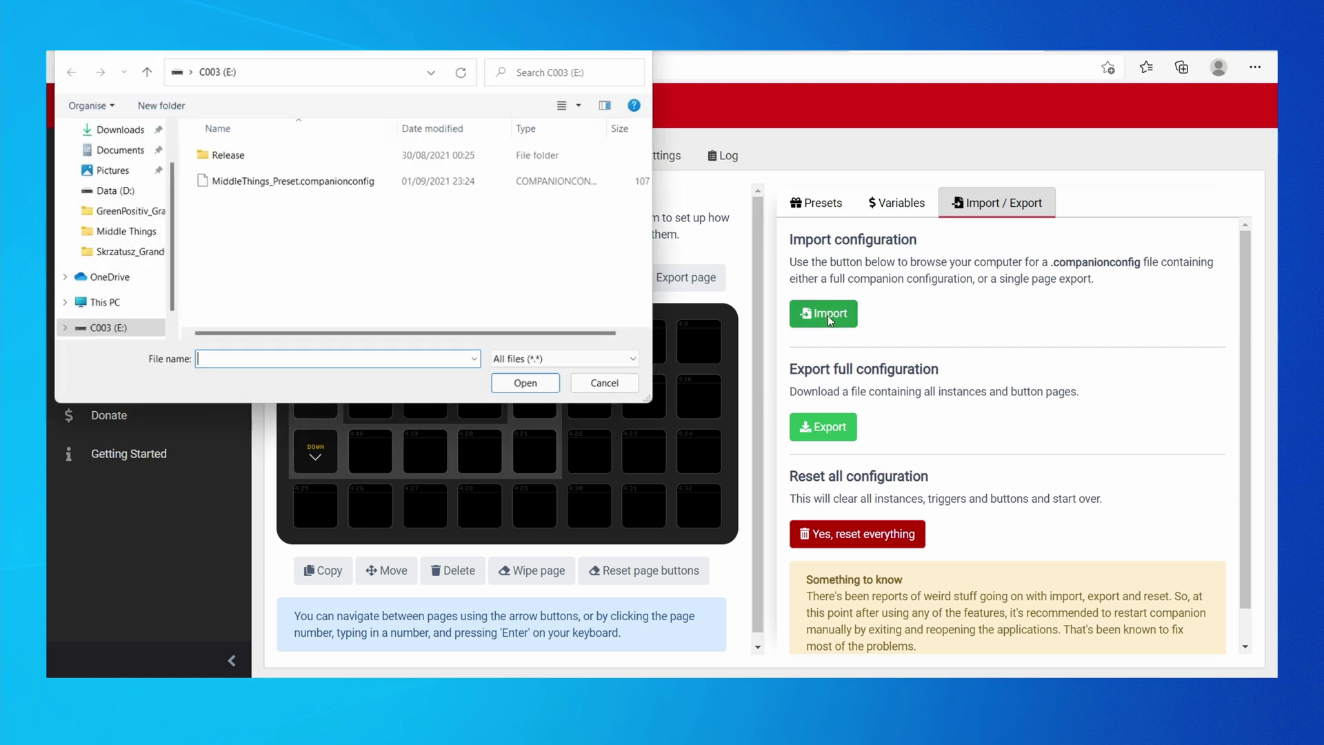
double_click(293, 182)
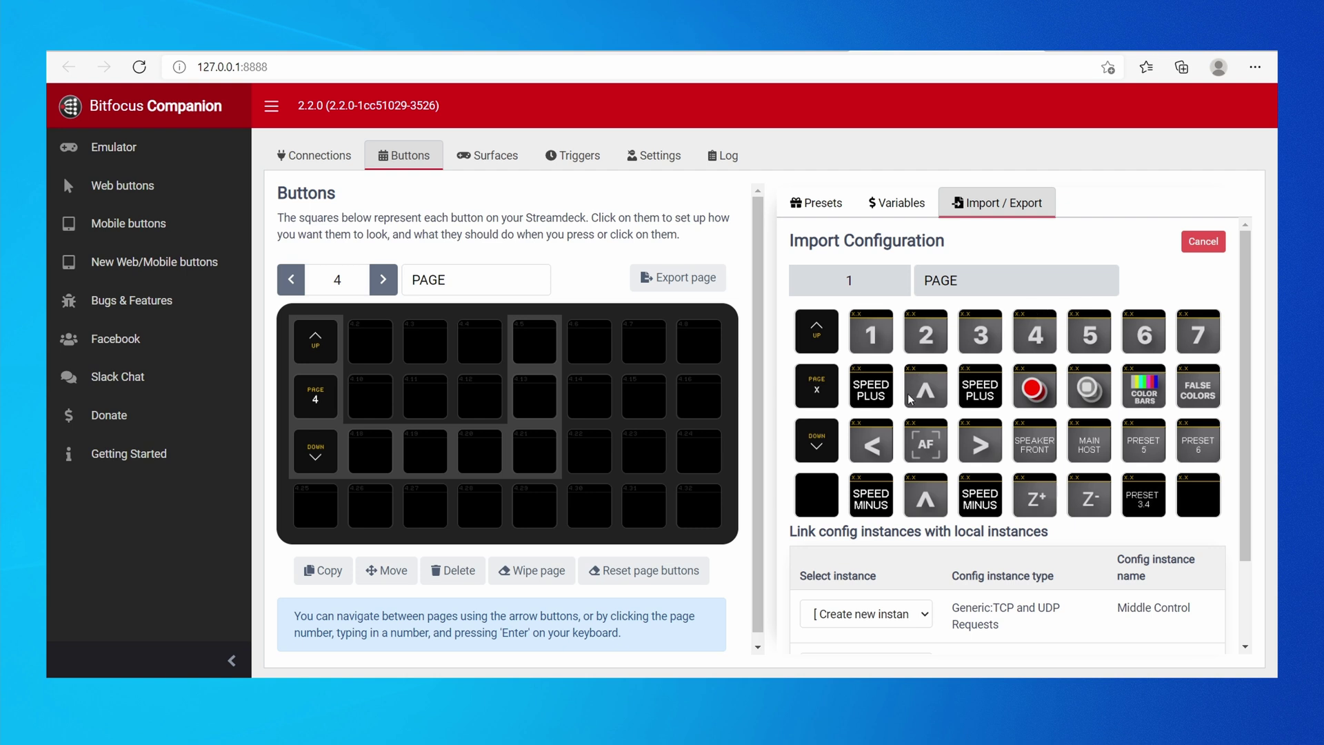
scroll(1088, 458, down, 2)
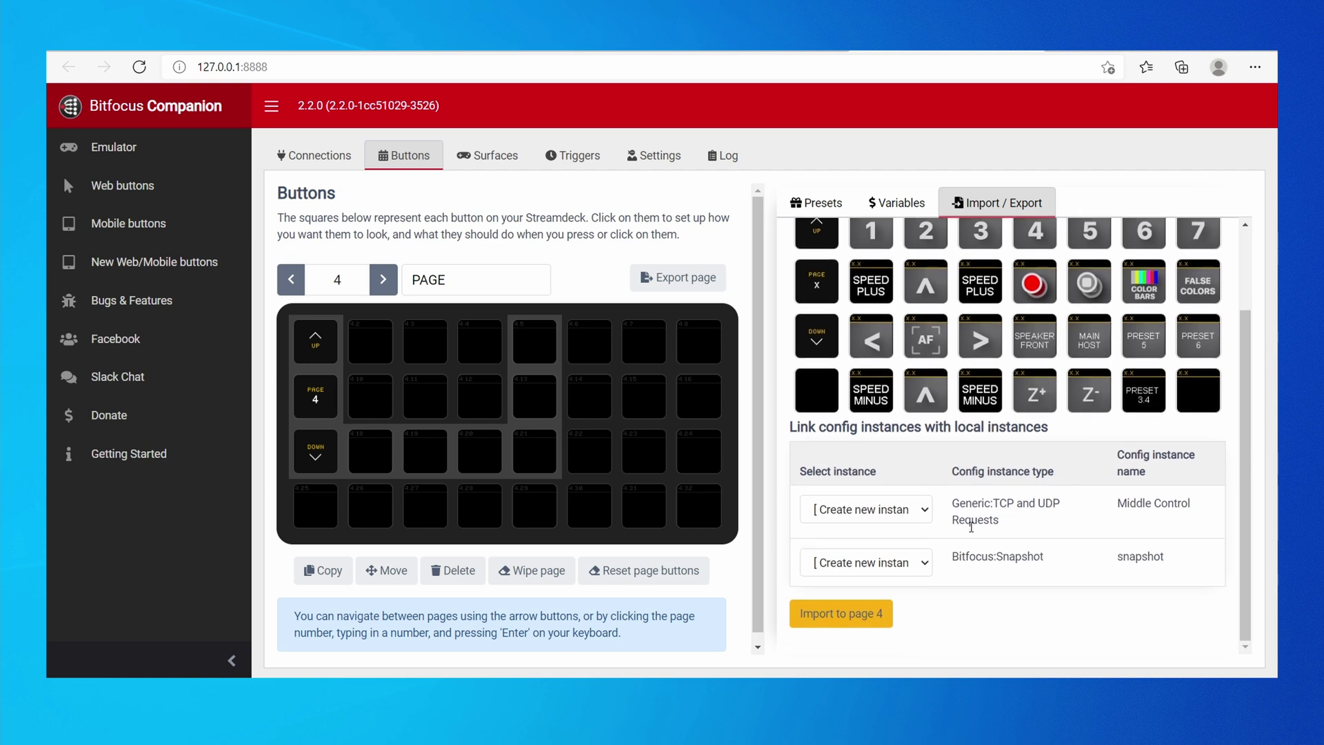
click(867, 619)
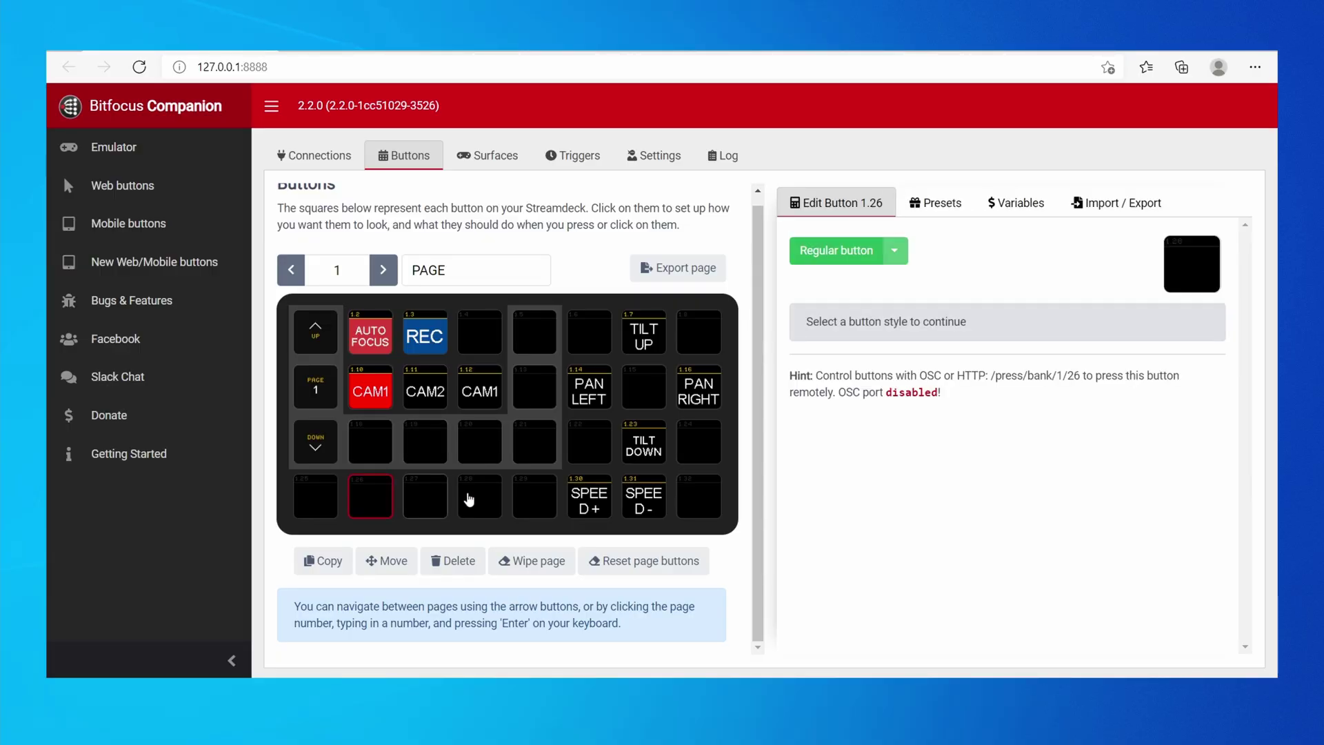
Make button 1.26 on page 1 a regular button with the text "PLAY 1.1"
click(864, 259)
click(818, 327)
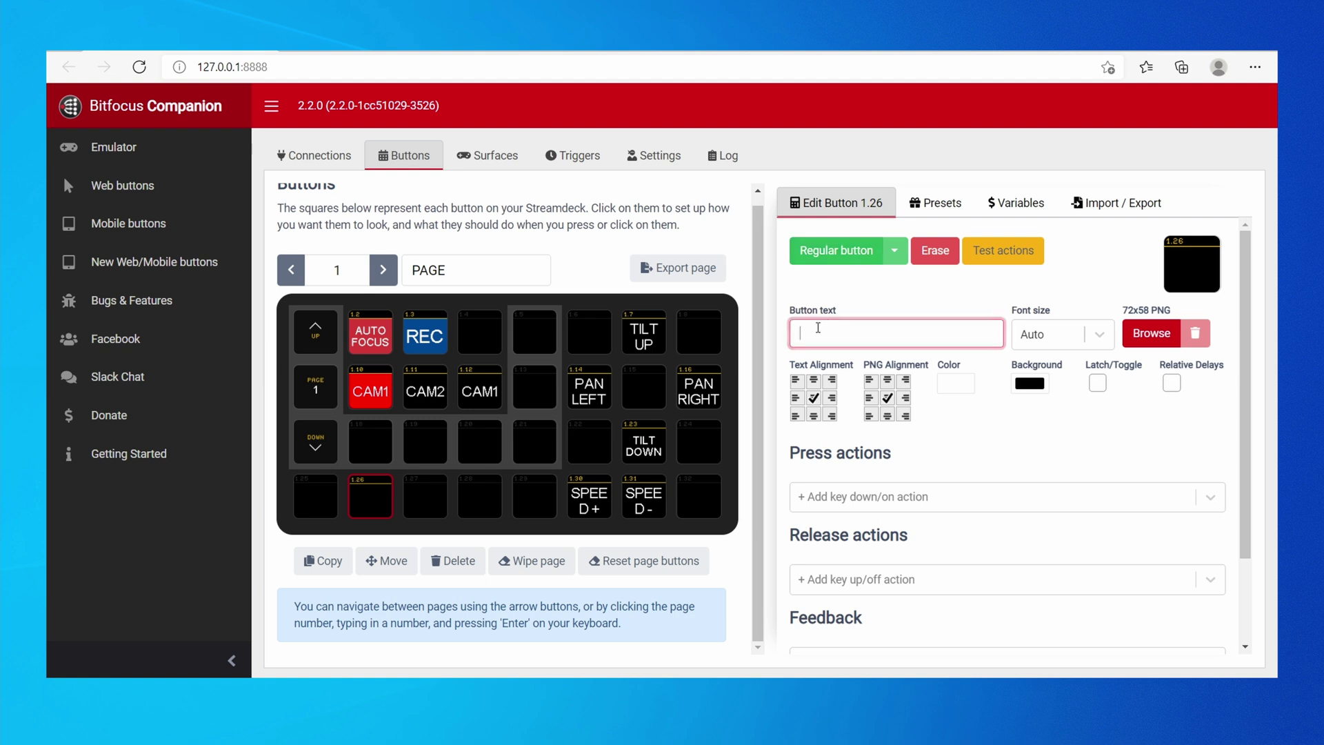
text(PLAY 1.1)
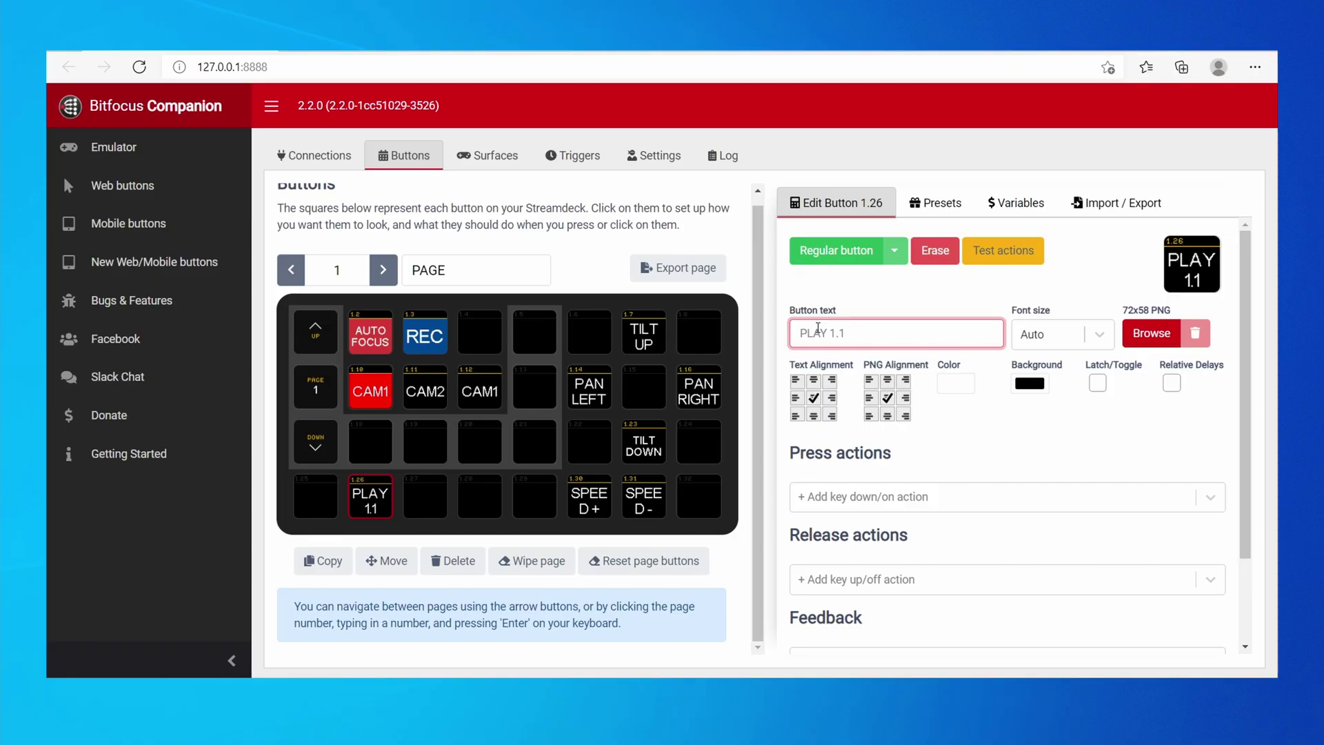
Add the press action "Middle Control: Recall/Save Preset" to the PLAY 1.1 button with camera ID 1, preset number 1 and Recall
scroll(966, 500, down, 2)
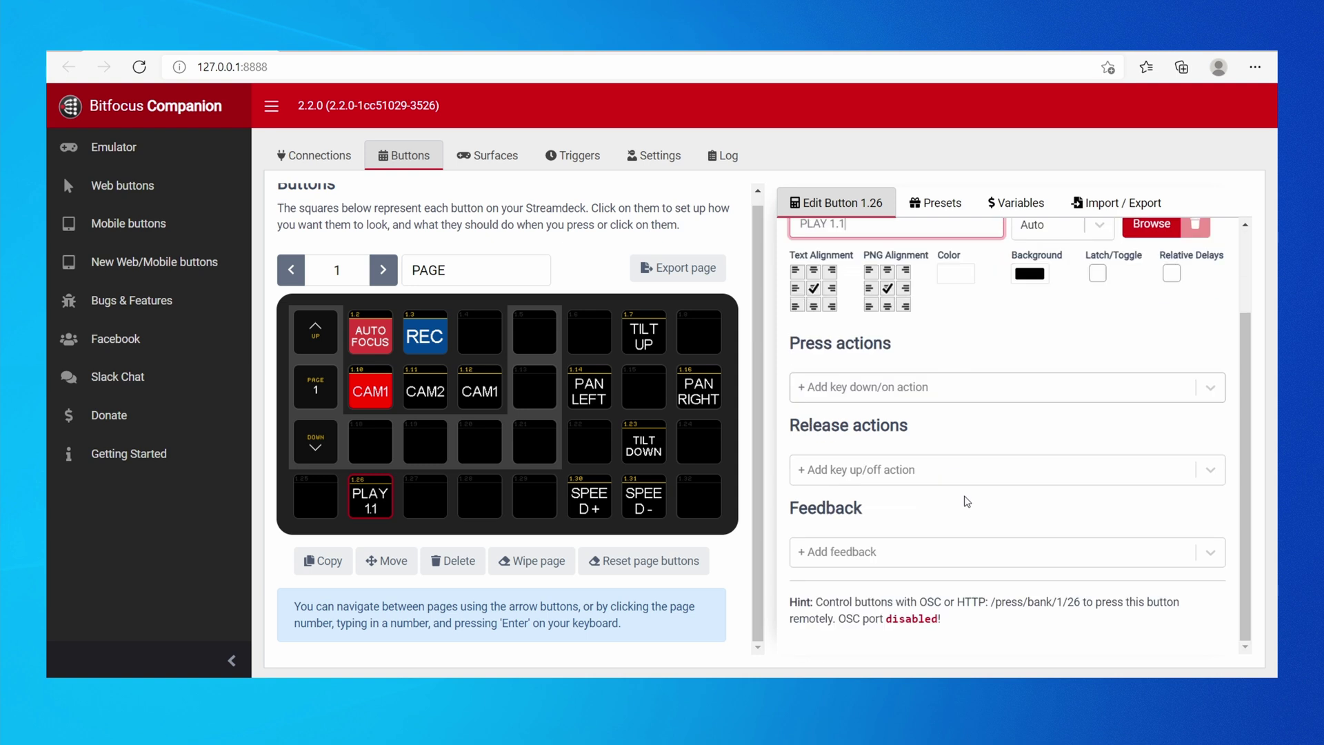
click(934, 390)
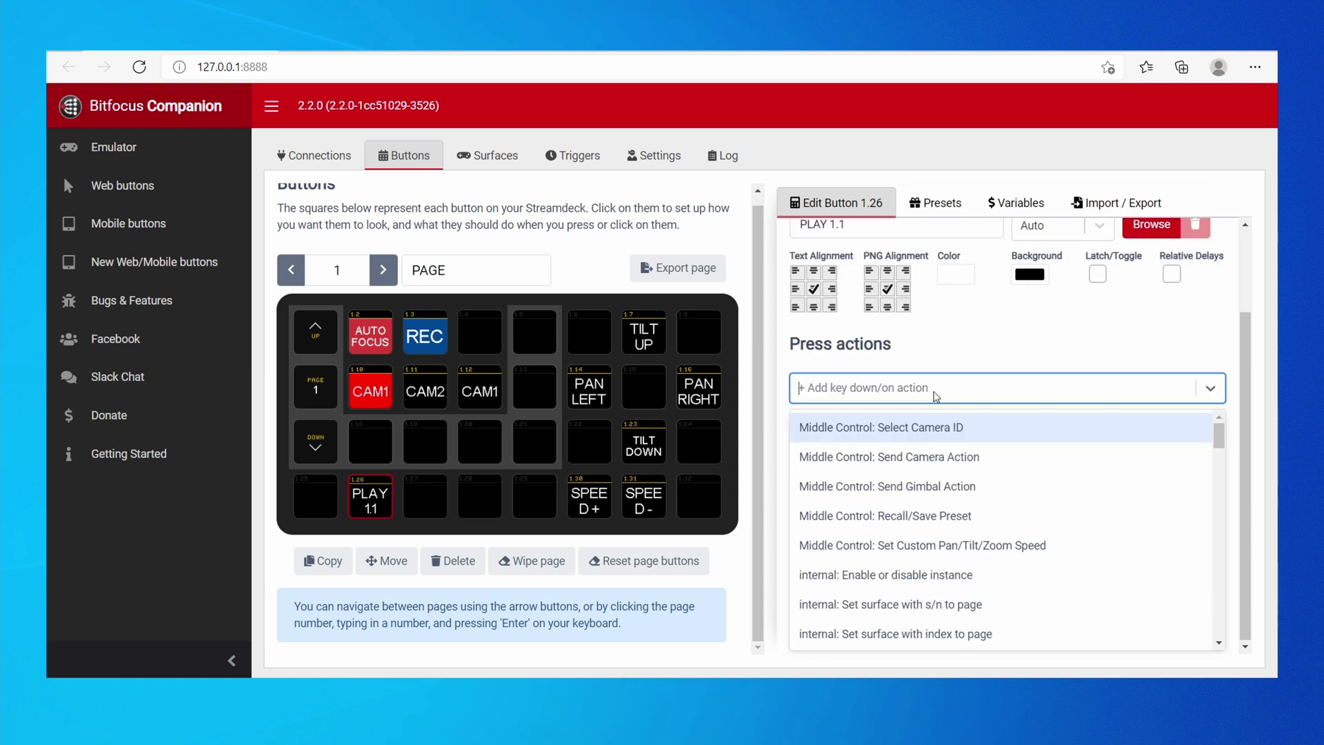
click(939, 529)
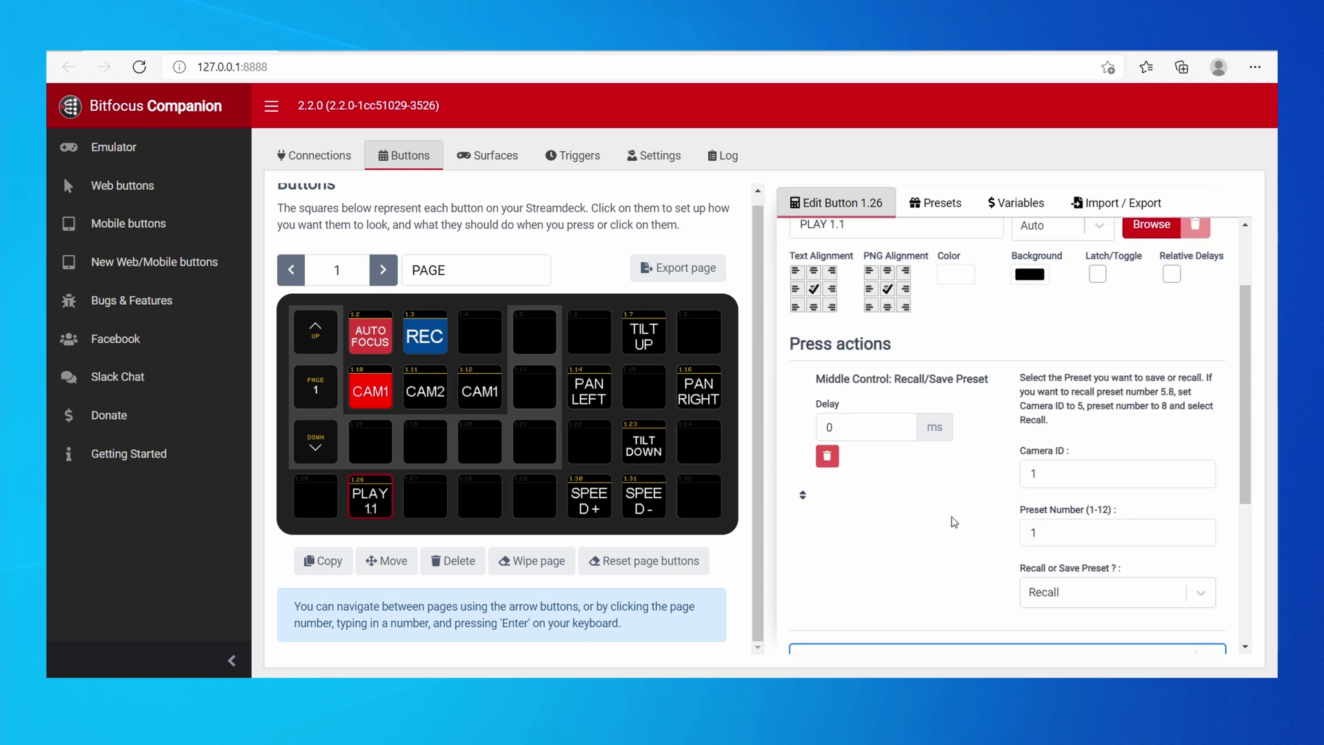
scroll(1053, 476, down, 1)
click(1071, 473)
click(1053, 418)
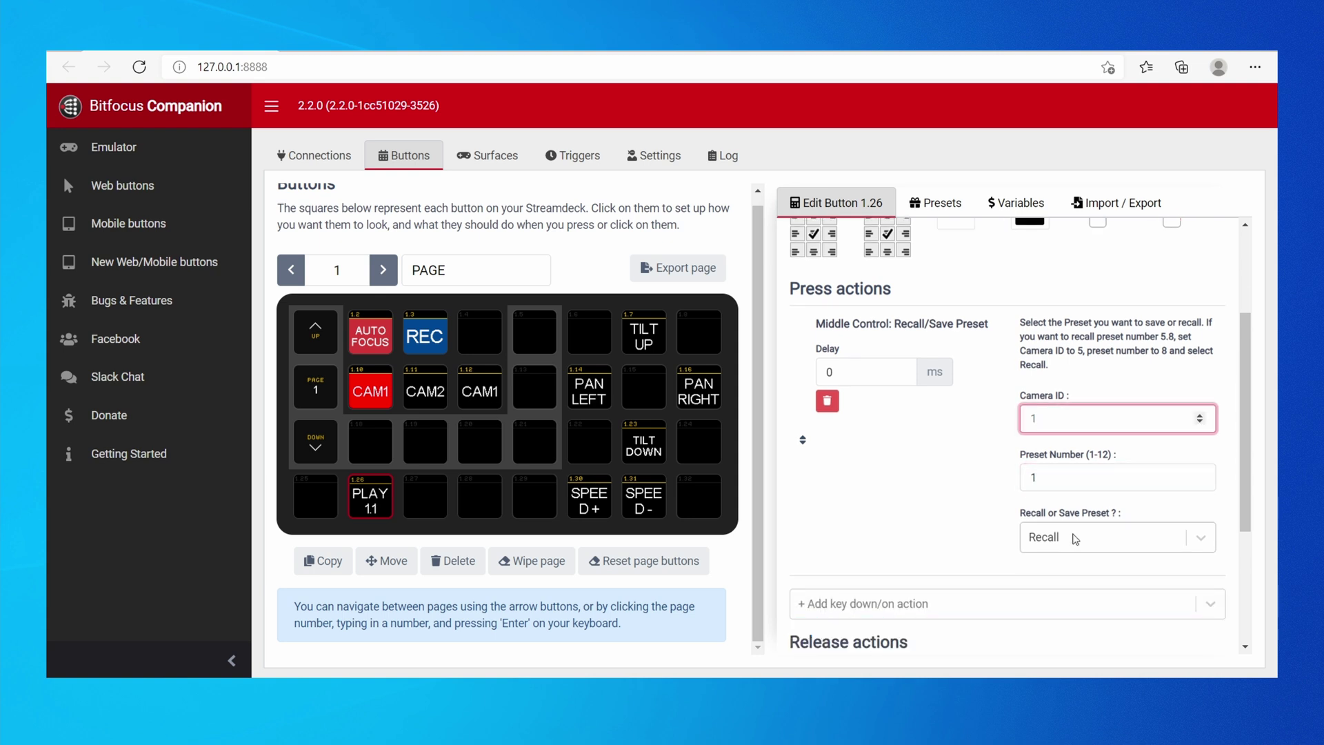
click(1075, 539)
click(1062, 540)
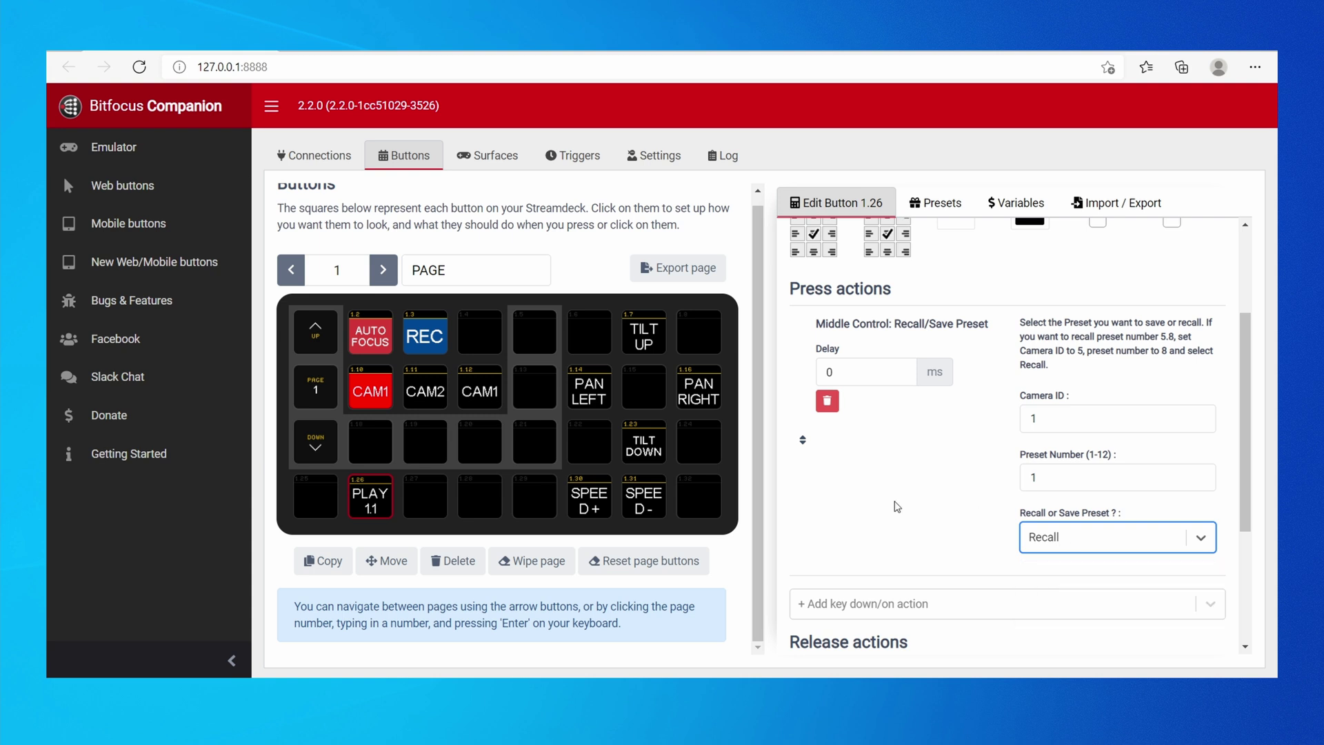
Copy the PLAY 1.1 button to slot 1.27 and change the copy's text to "PLAY 1.2"
scroll(1062, 540, down, 2)
click(324, 560)
click(370, 496)
click(426, 497)
click(425, 498)
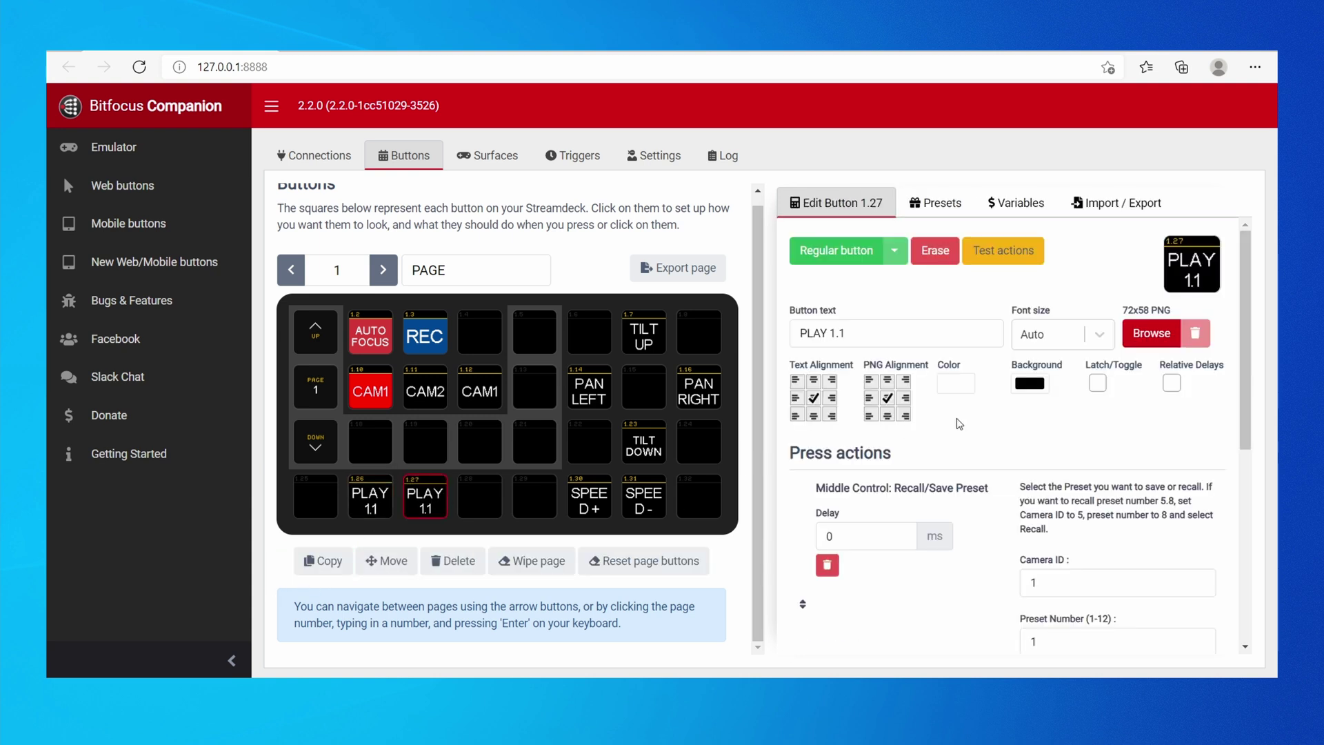
scroll(958, 423, down, 1)
click(852, 272)
key(BackSpace)
text(2)
Set the preset number in the PLAY 1.2 button's press action to 2
scroll(979, 448, down, 1)
scroll(979, 448, down, 1)
double_click(1072, 492)
text(2)
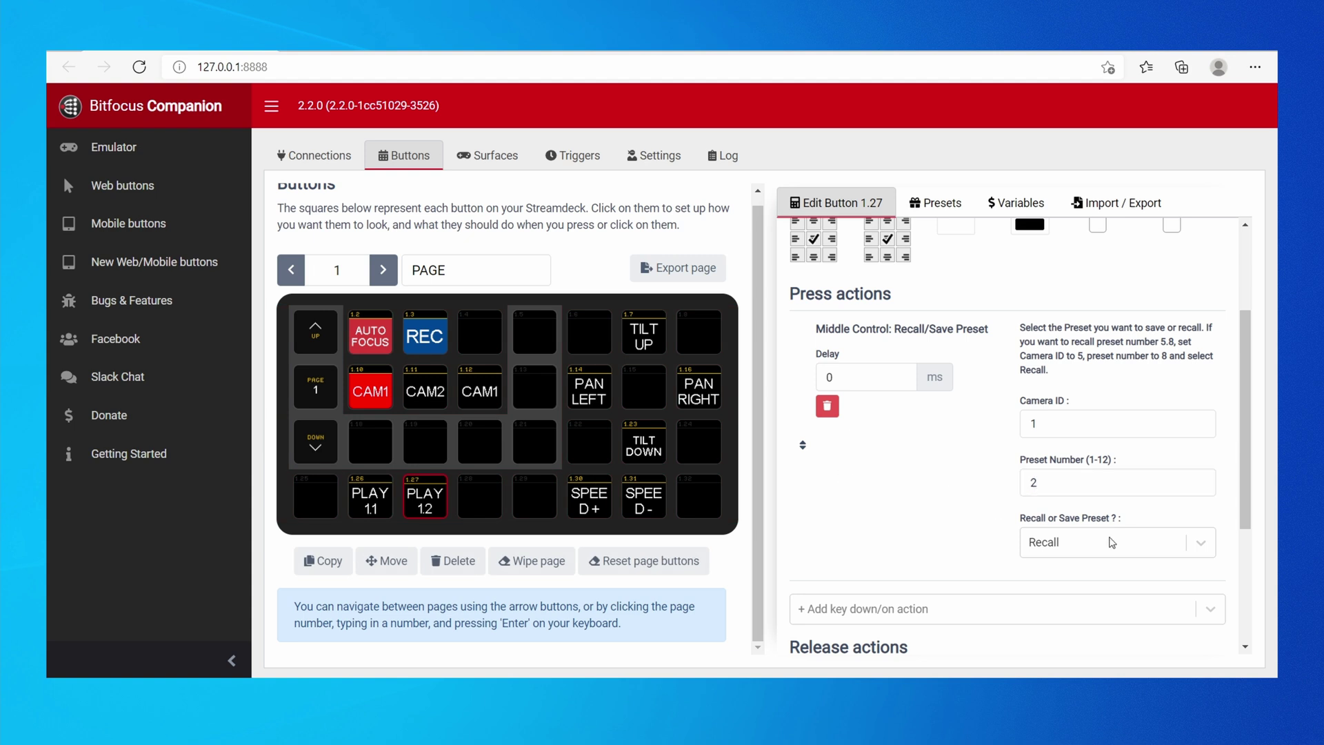
Copy the PLAY 1.1 button to slot 1.18 and change the copy's text to "REC 1.1"
click(311, 570)
click(370, 496)
click(371, 442)
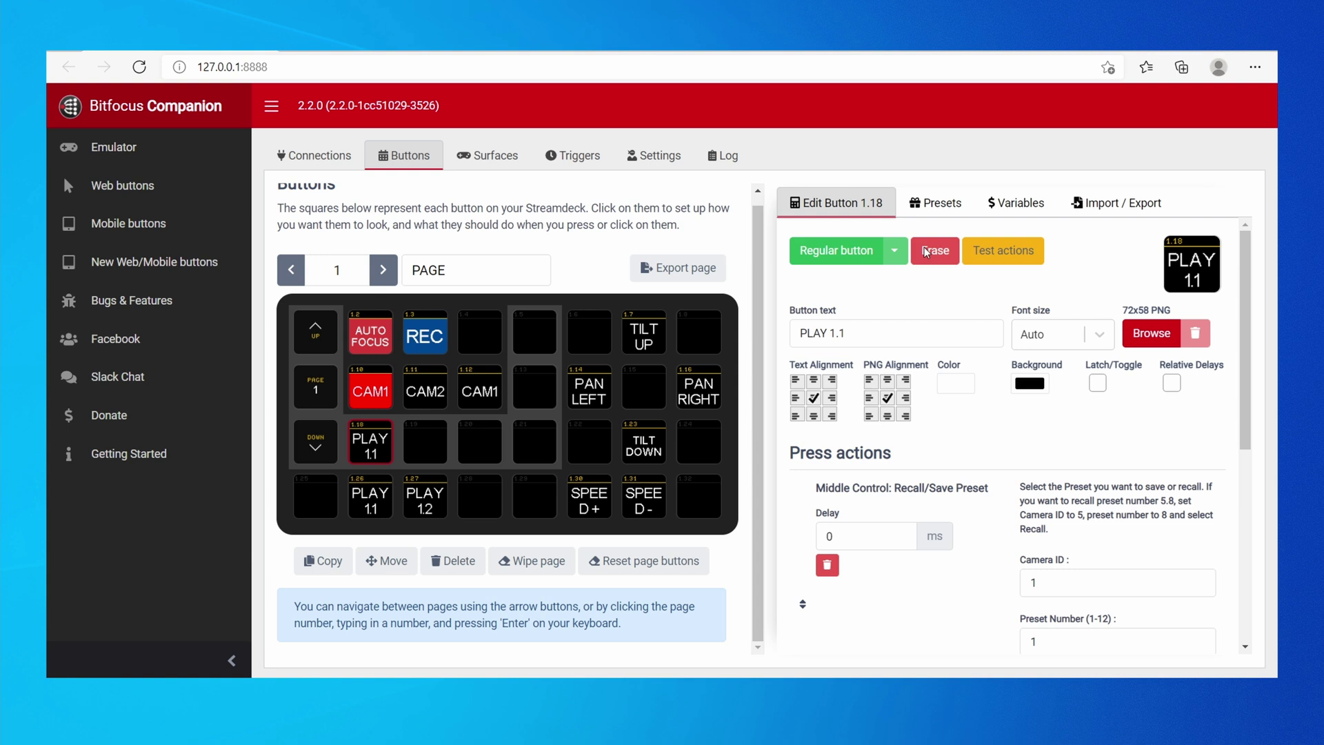
double_click(817, 333)
text(REC)
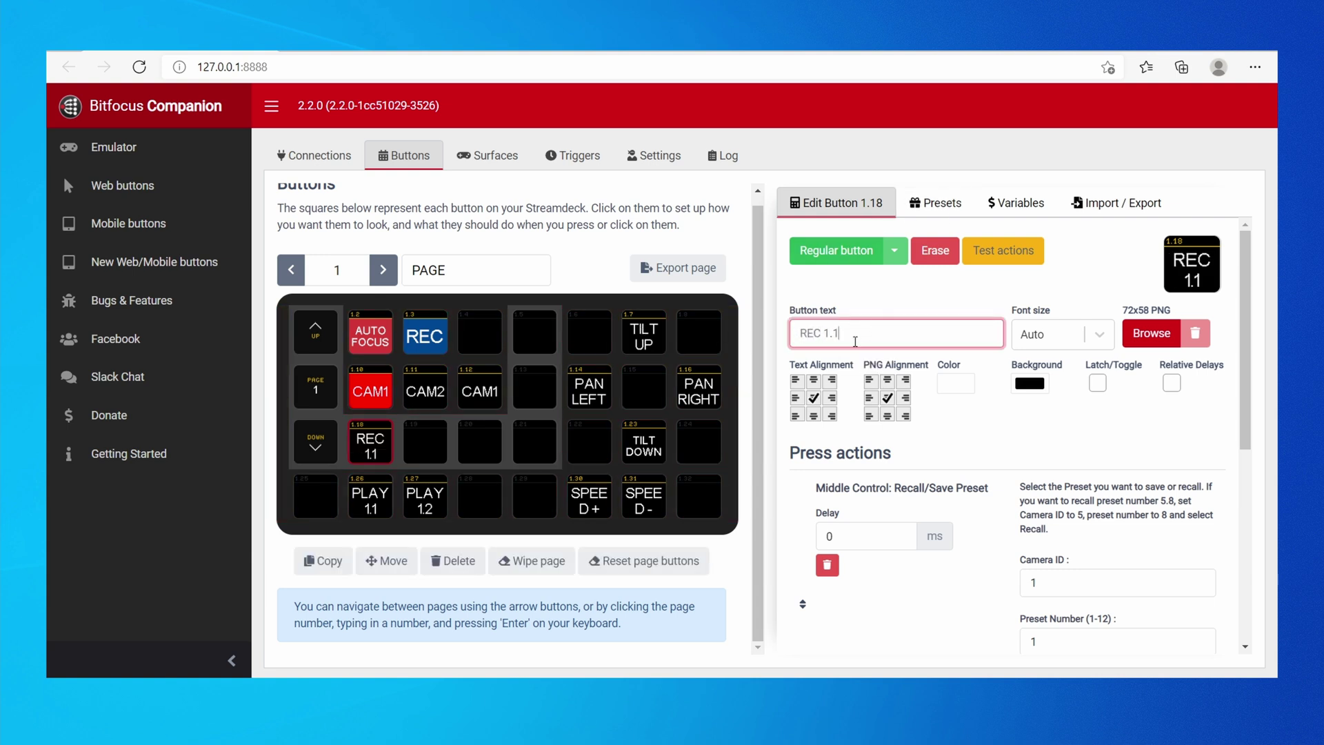
Set the text color of the REC 1.1 button to orange (FFAC00)
click(959, 382)
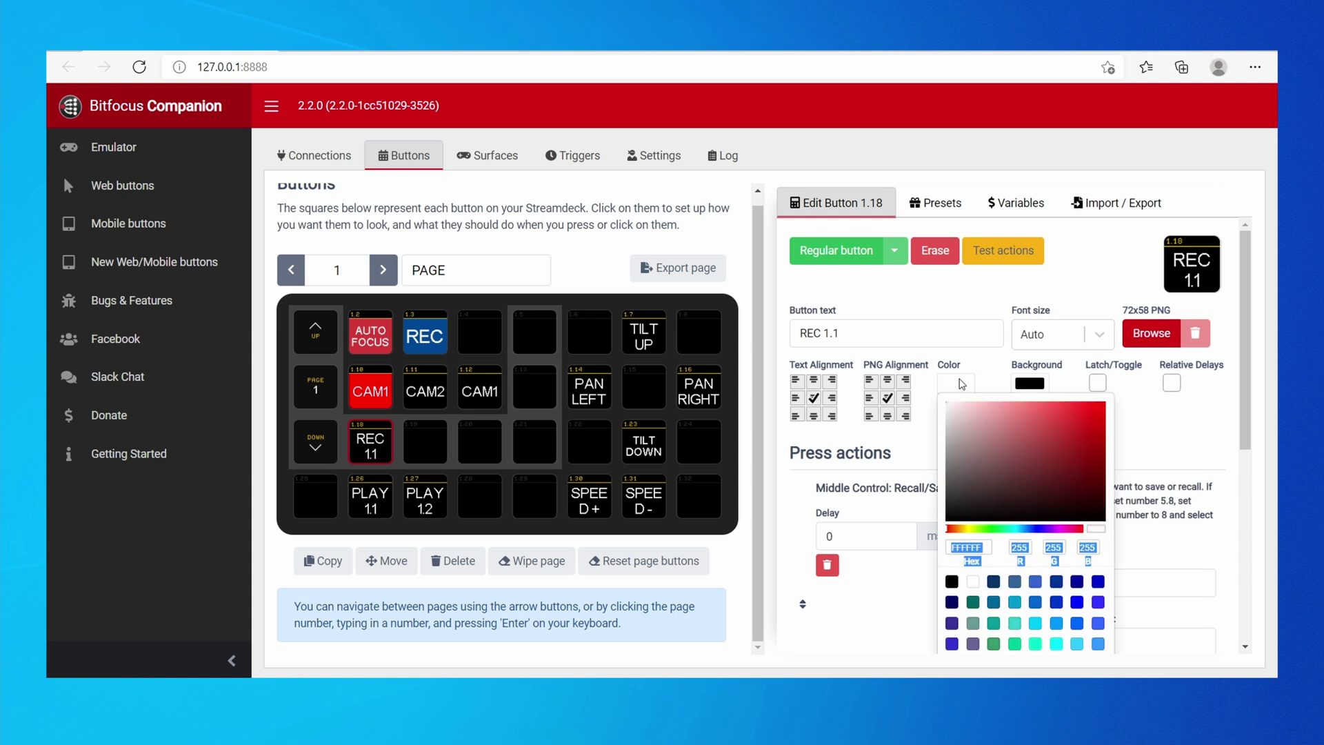
click(962, 529)
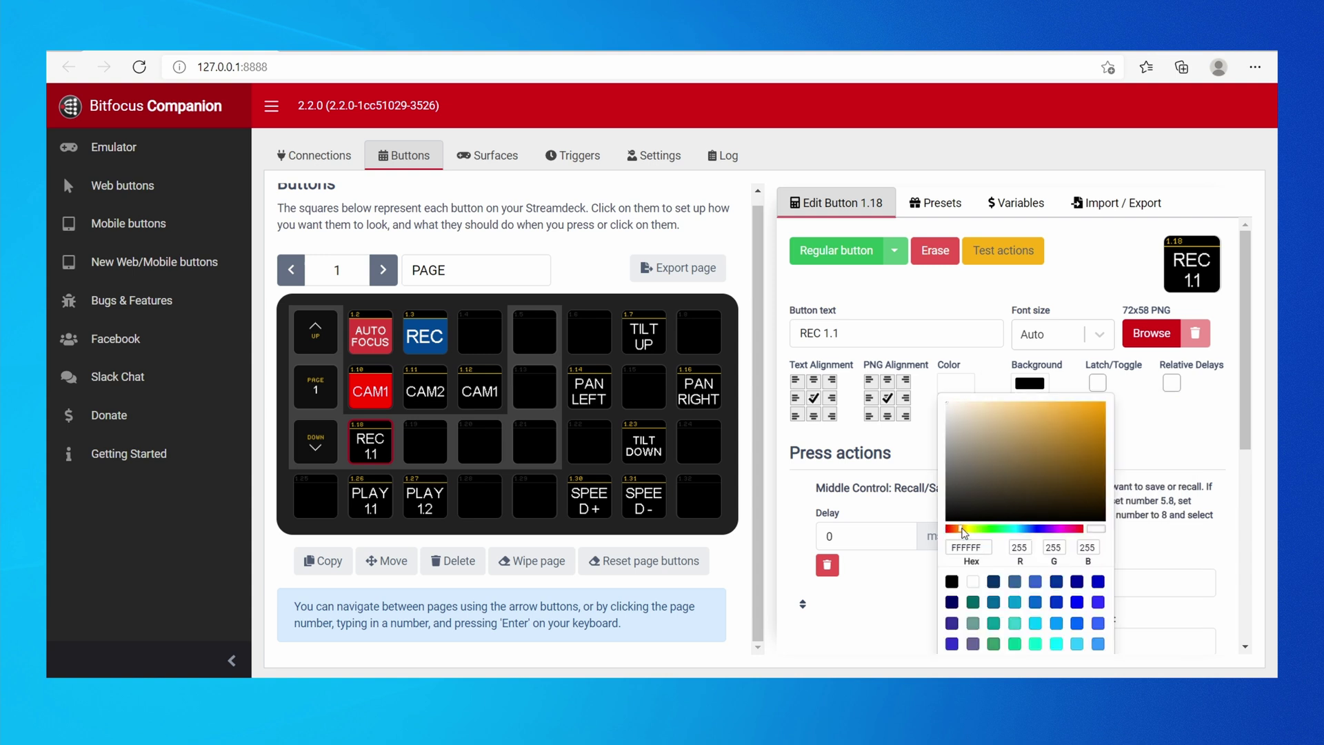
drag(1065, 455, 1124, 388)
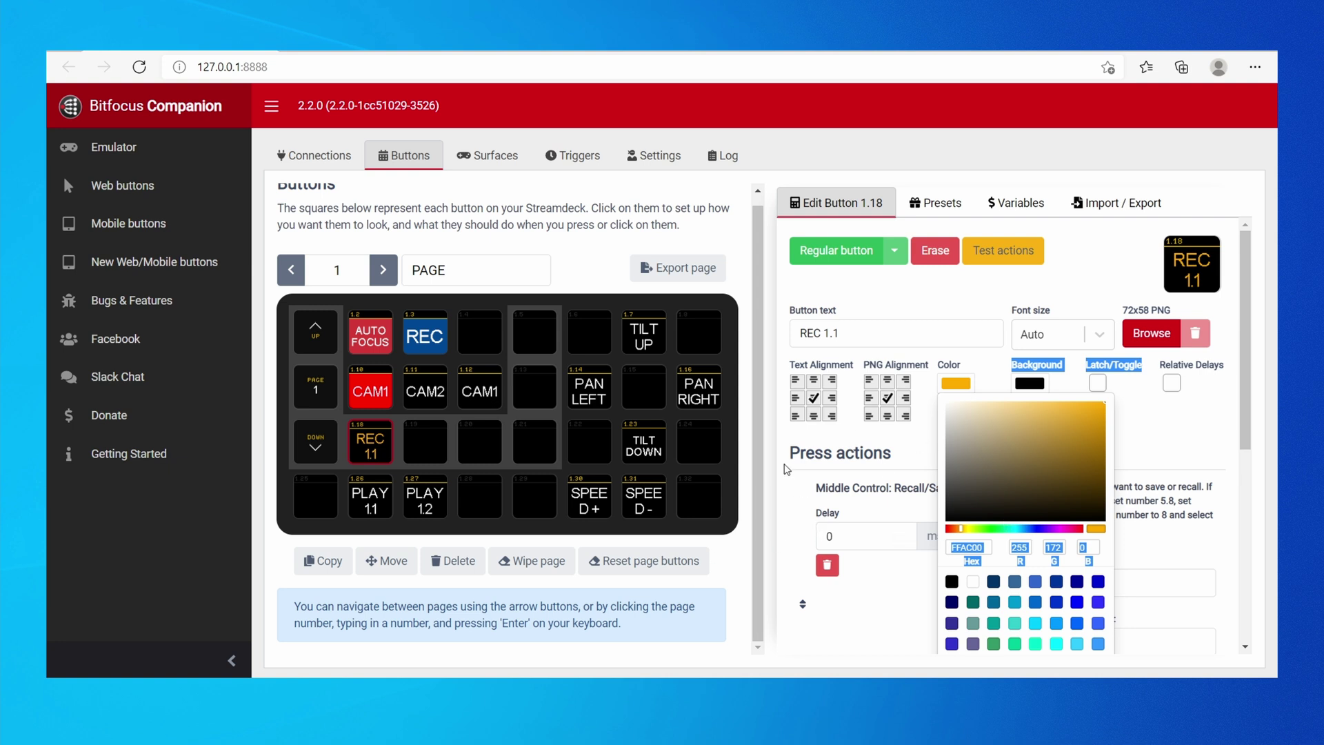
click(635, 512)
Copy the REC 1.1 button to slot 1.19 and change the copy's text to "REC 1.2"
click(313, 561)
click(374, 449)
click(416, 450)
click(416, 450)
click(865, 337)
key(BackSpace)
text(2)
Switch the preset press action of the REC 1.1 button to Save
click(380, 462)
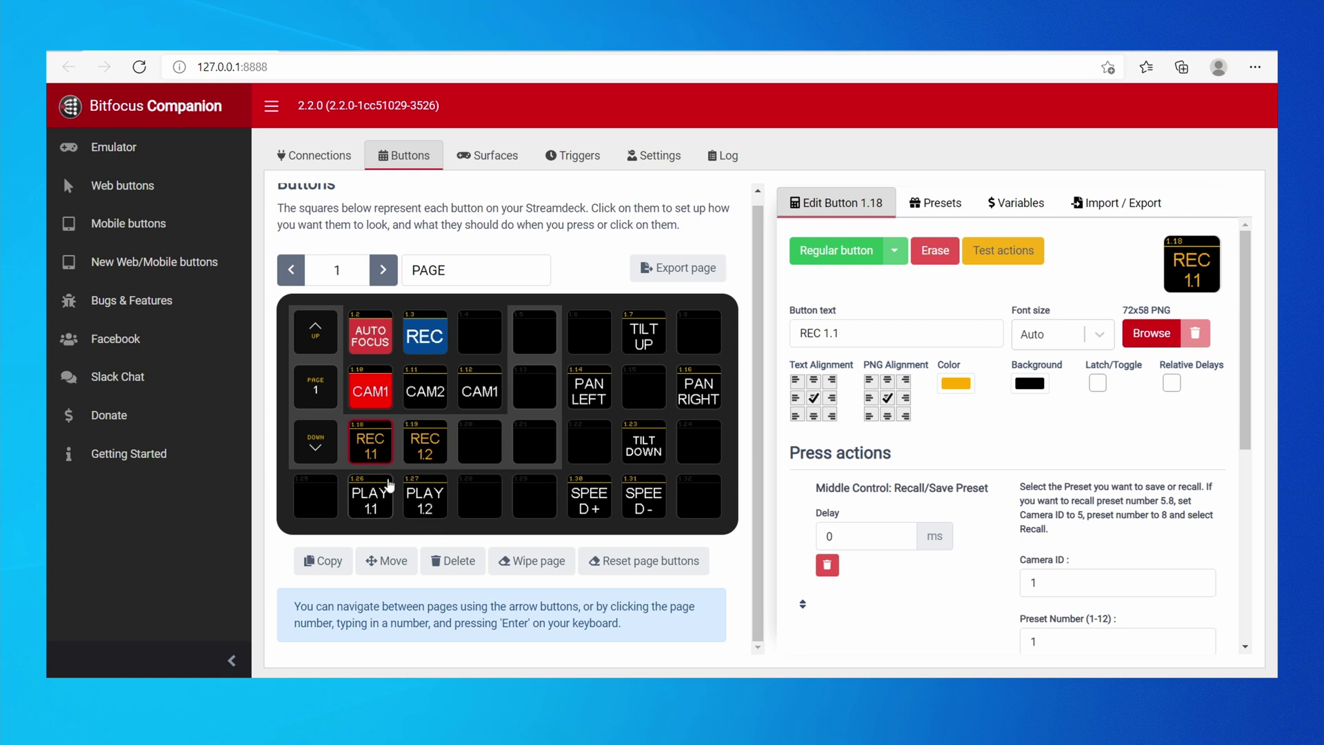
scroll(1141, 562, down, 2)
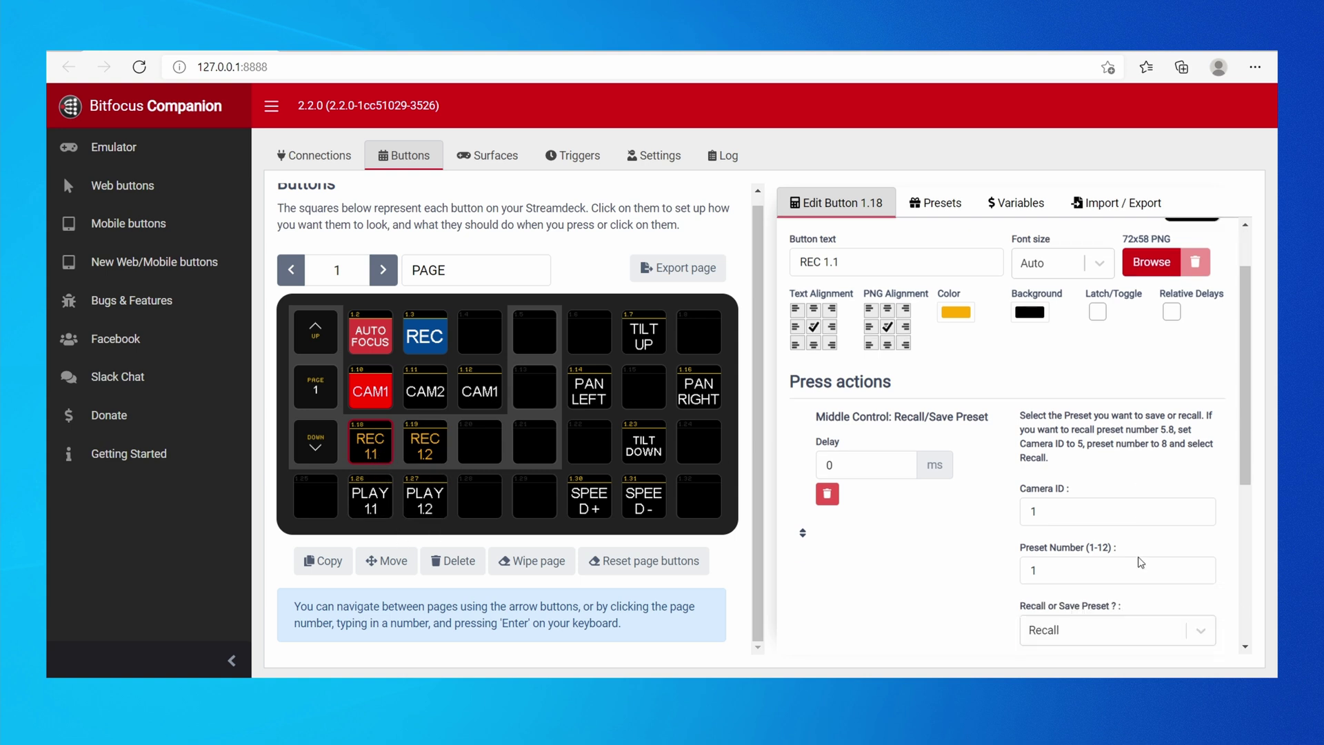
click(1101, 574)
click(1066, 620)
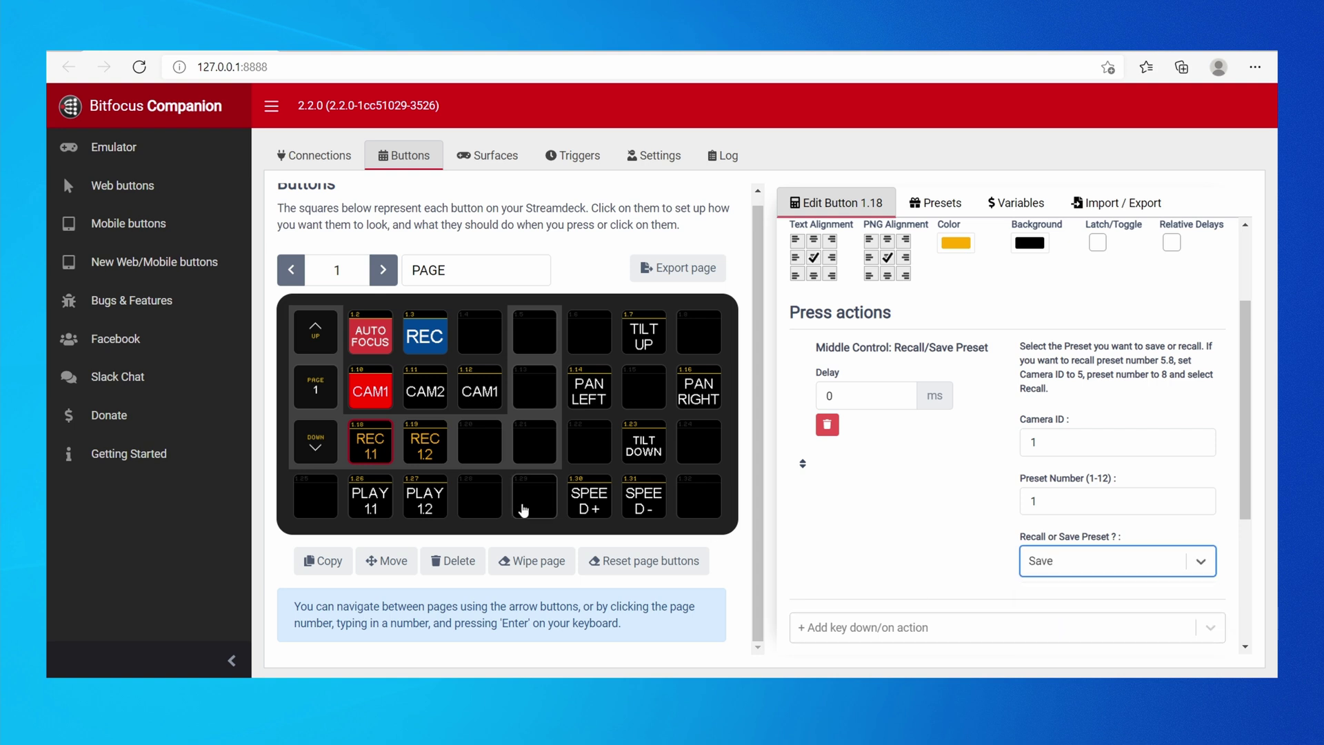
Switch the preset press action of the REC 1.2 button to Save, then reselect the REC 1.1 button
click(429, 440)
scroll(1073, 651, down, 2)
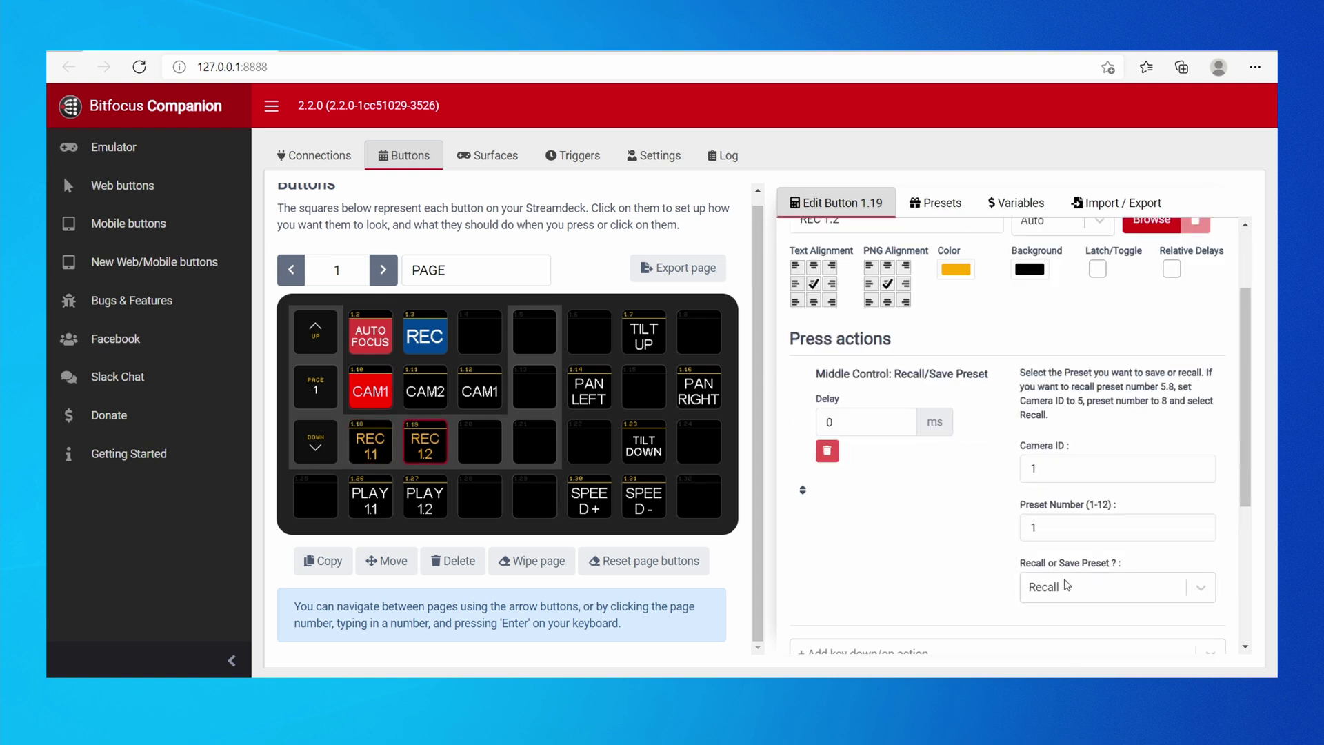
click(1096, 586)
click(1082, 644)
scroll(889, 547, up, 2)
click(370, 442)
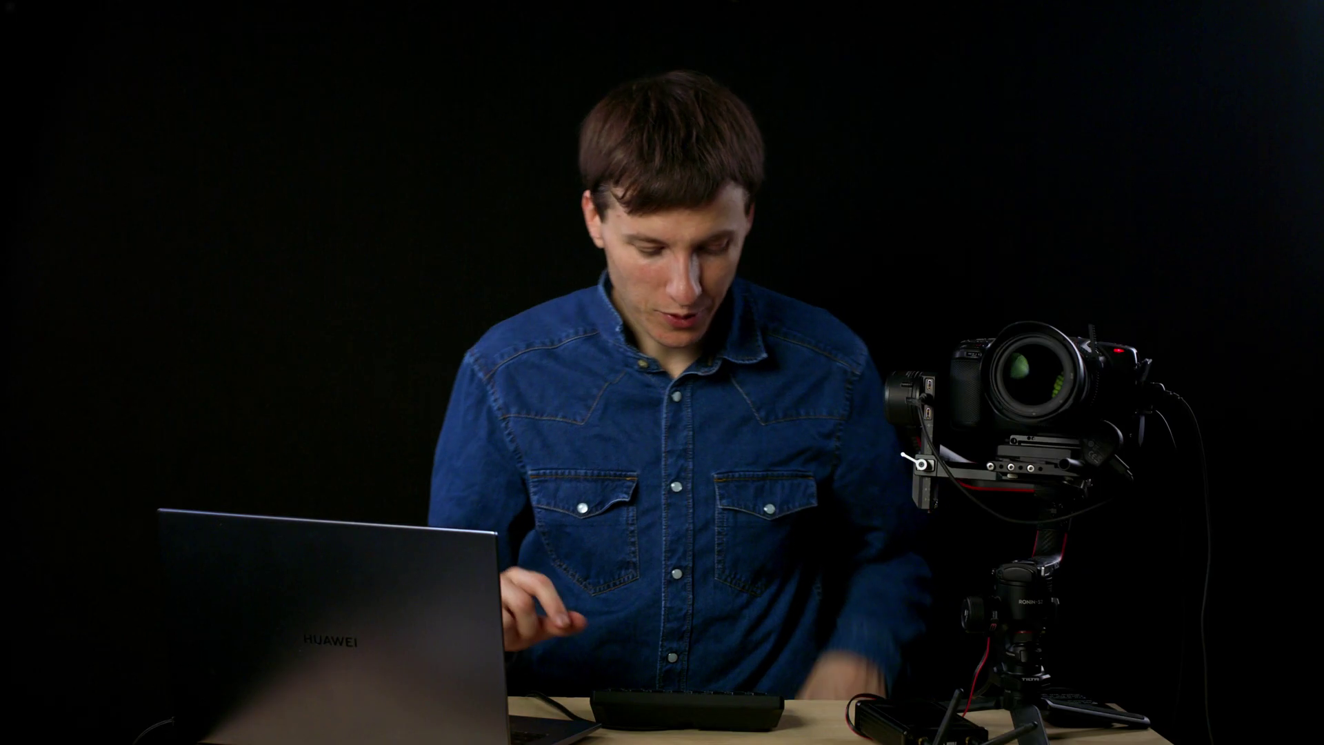